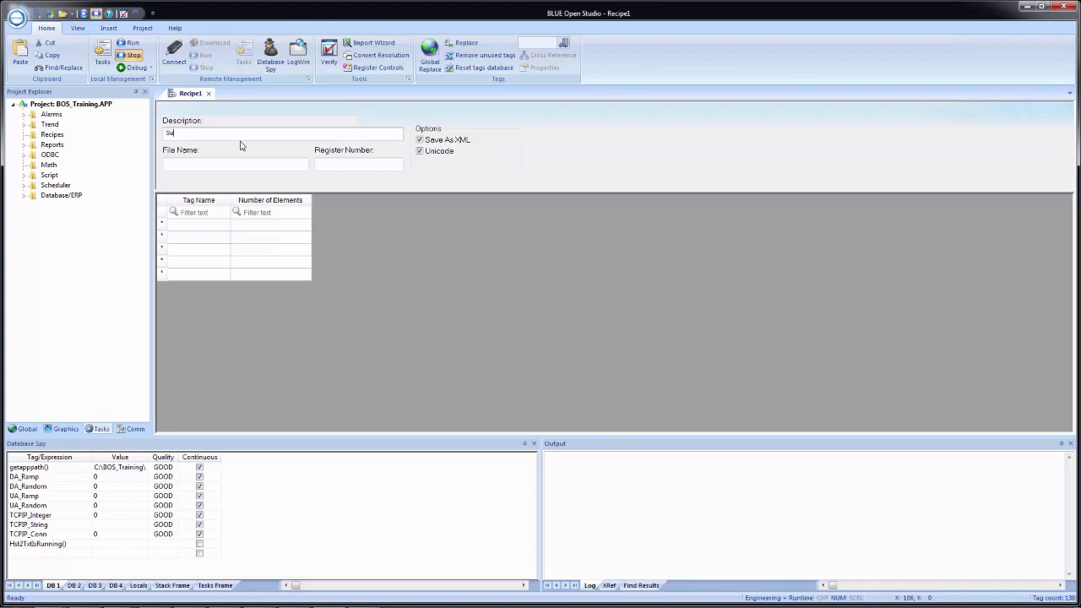
# Step: Enter 'Sushi Recipe' as the recipe description and {RecipeName} as its file name
pyautogui.write('shi Recipe')
pyautogui.press('Tab')
pyautogui.rightClick(227, 163)
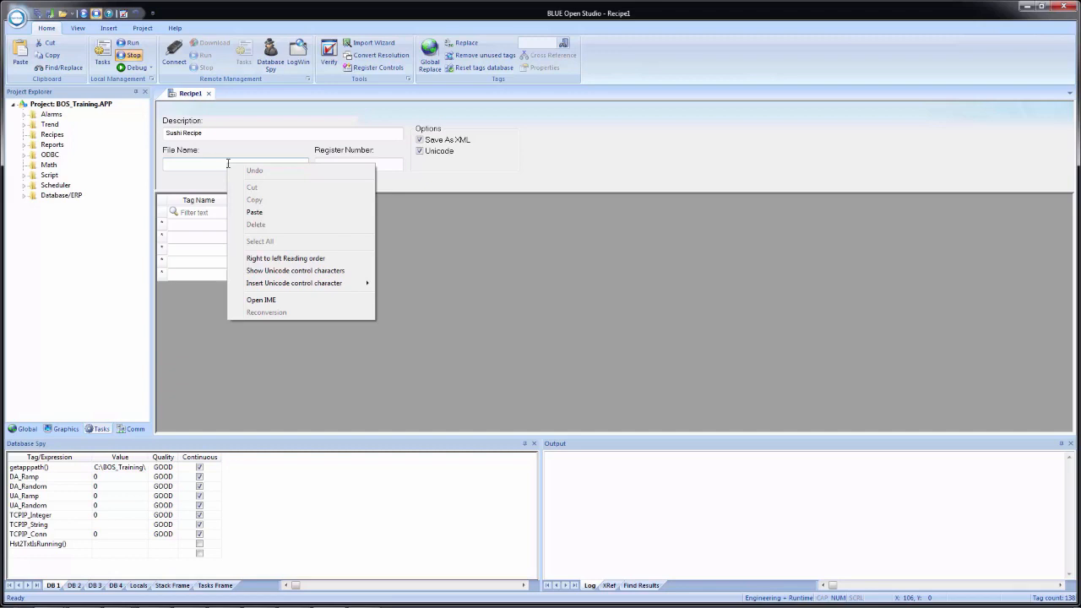
pyautogui.press('Escape')
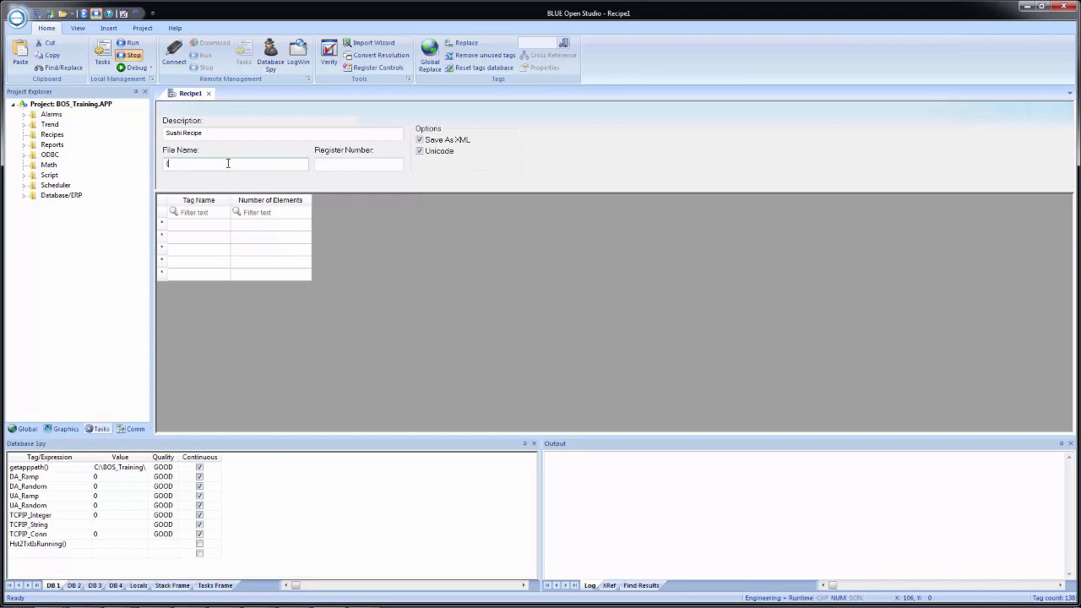
pyautogui.write('RecipeName}')
# Step: Create the missing RecipeName tag as a local-scope String tag
pyautogui.click(321, 166)
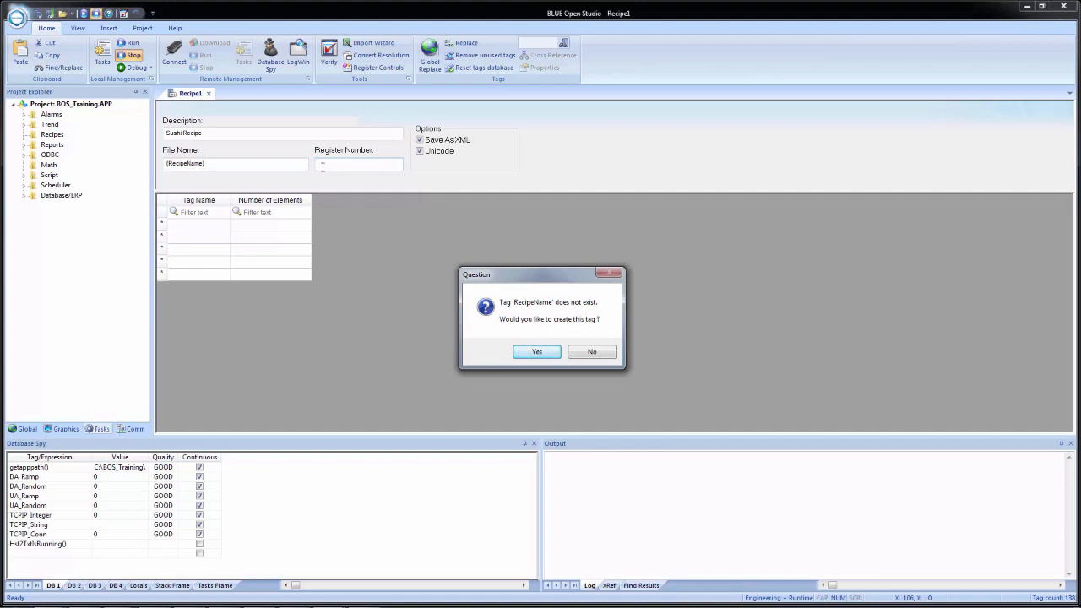
pyautogui.click(544, 353)
pyautogui.click(540, 297)
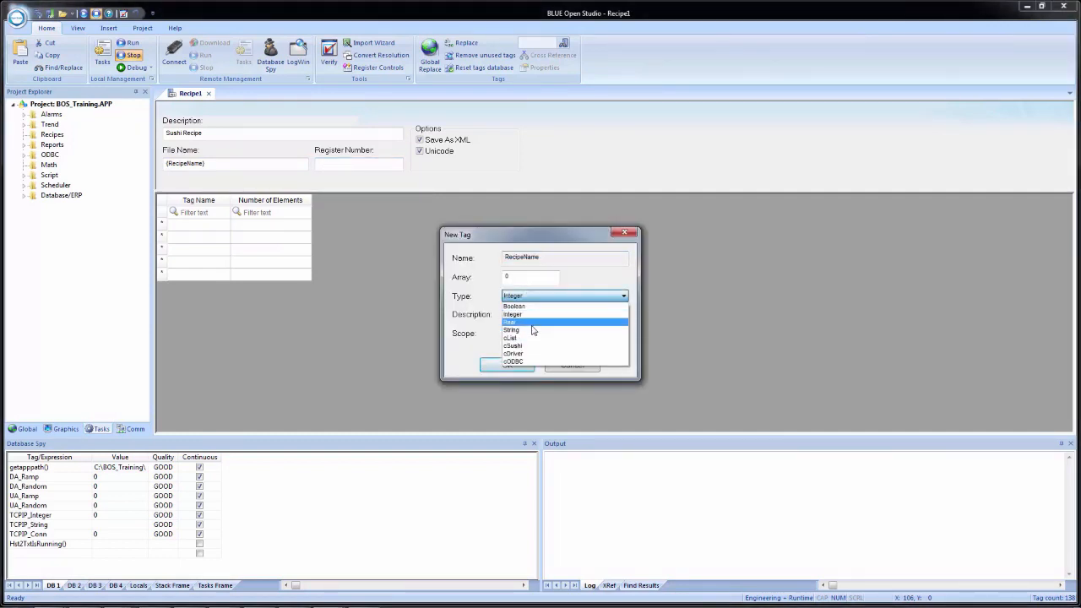
pyautogui.click(533, 328)
pyautogui.click(532, 335)
pyautogui.click(528, 352)
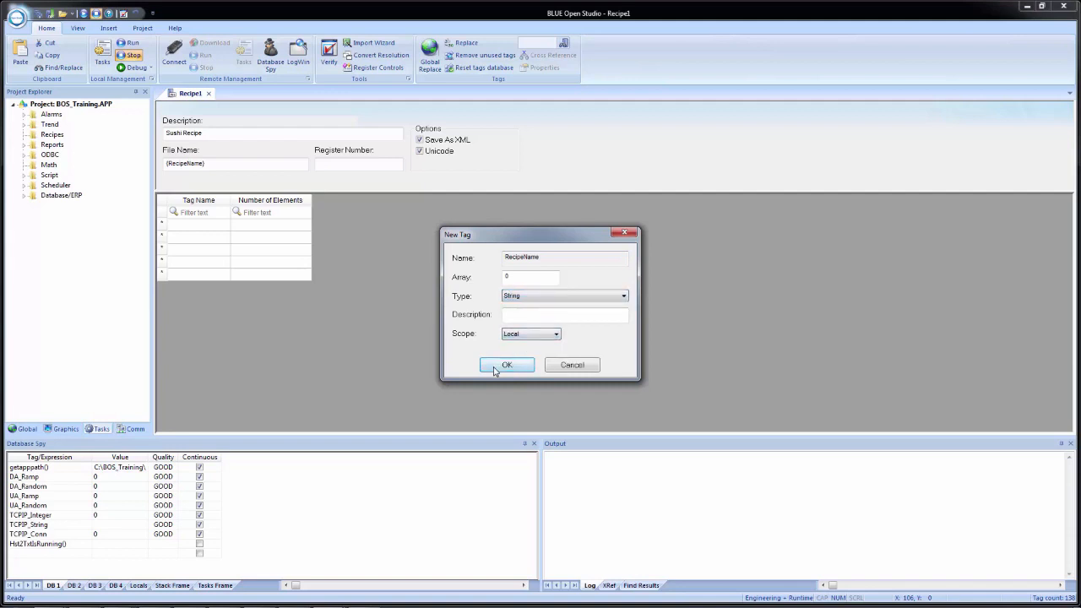
pyautogui.click(498, 367)
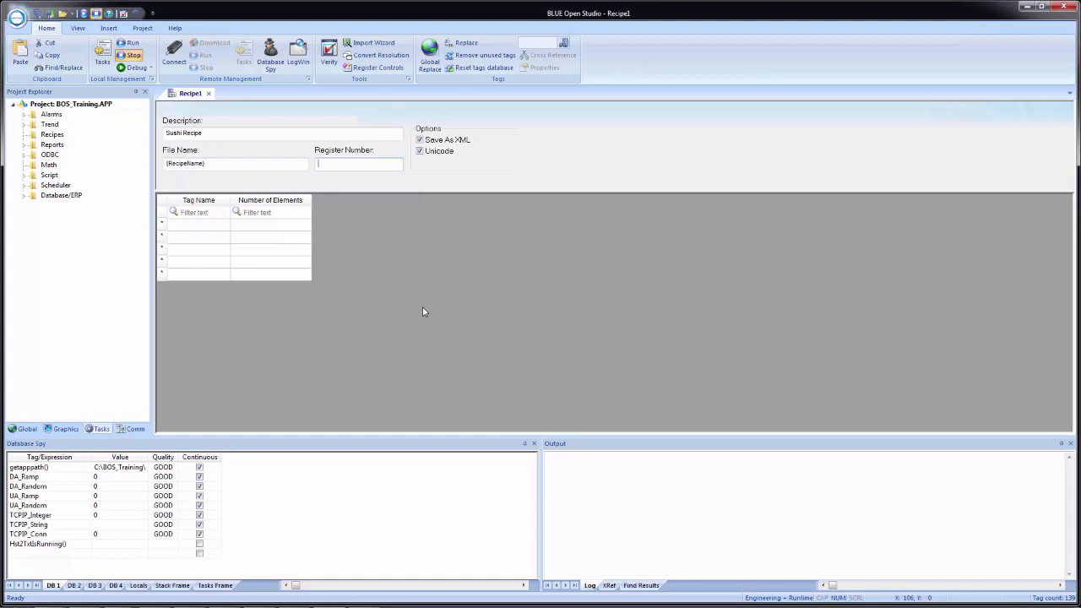
# Step: Turn off the Save As XML option so only Unicode stays enabled
pyautogui.click(460, 144)
# Step: Insert the Sushi tag's Nori member into the first recipe row via the tag browser
pyautogui.rightClick(190, 226)
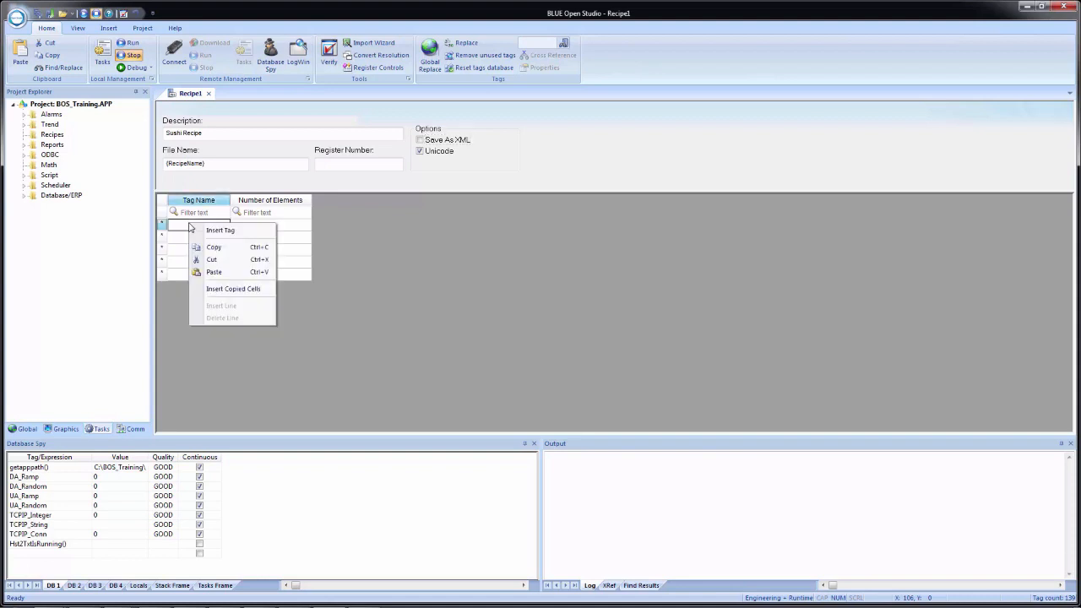
pyautogui.click(218, 232)
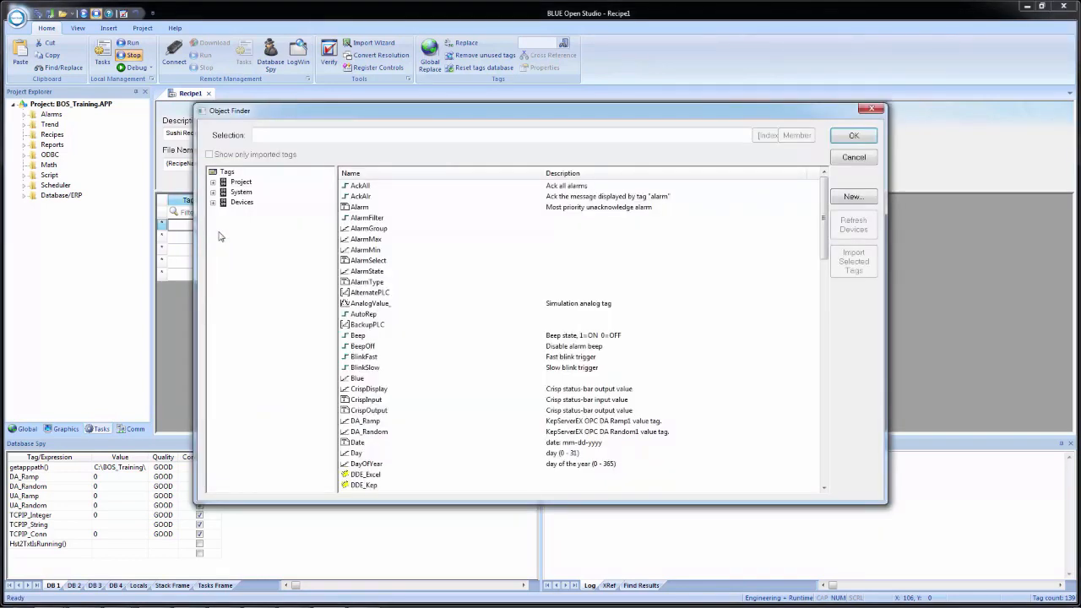
pyautogui.click(239, 183)
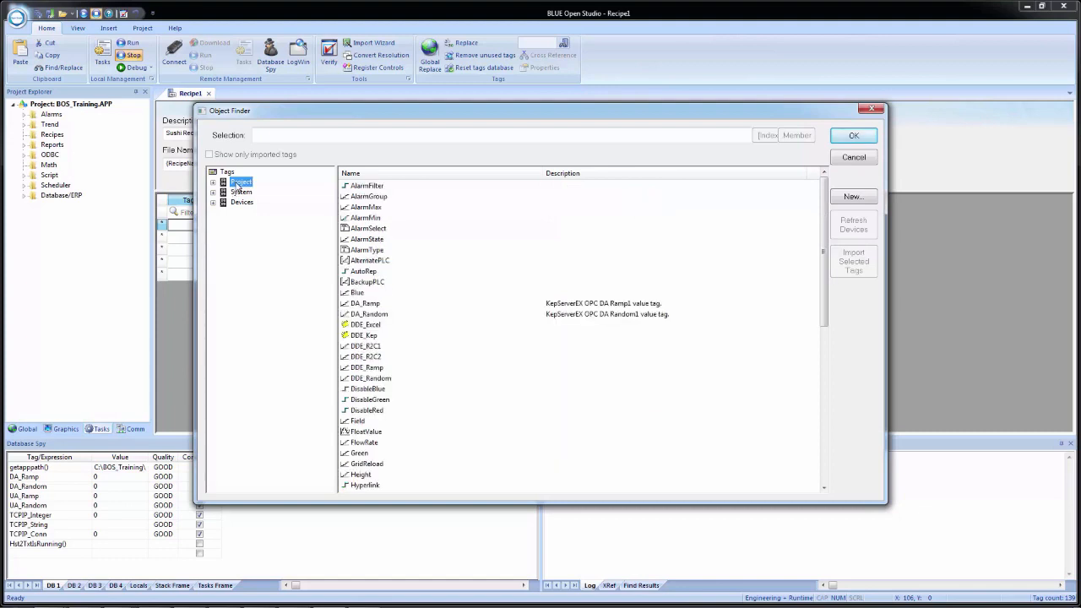
pyautogui.click(356, 137)
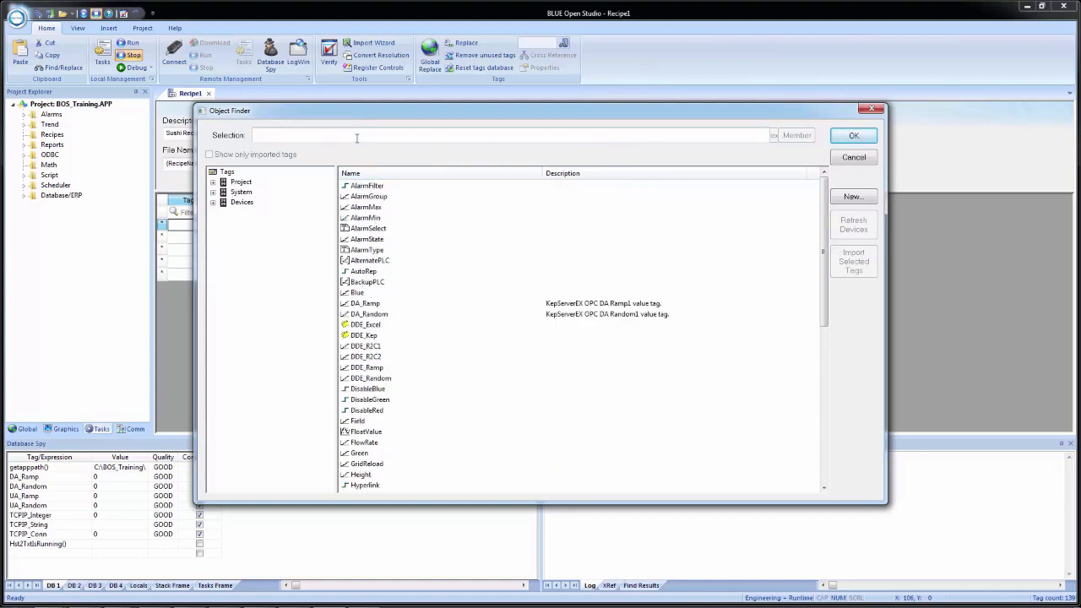
pyautogui.write('sushi')
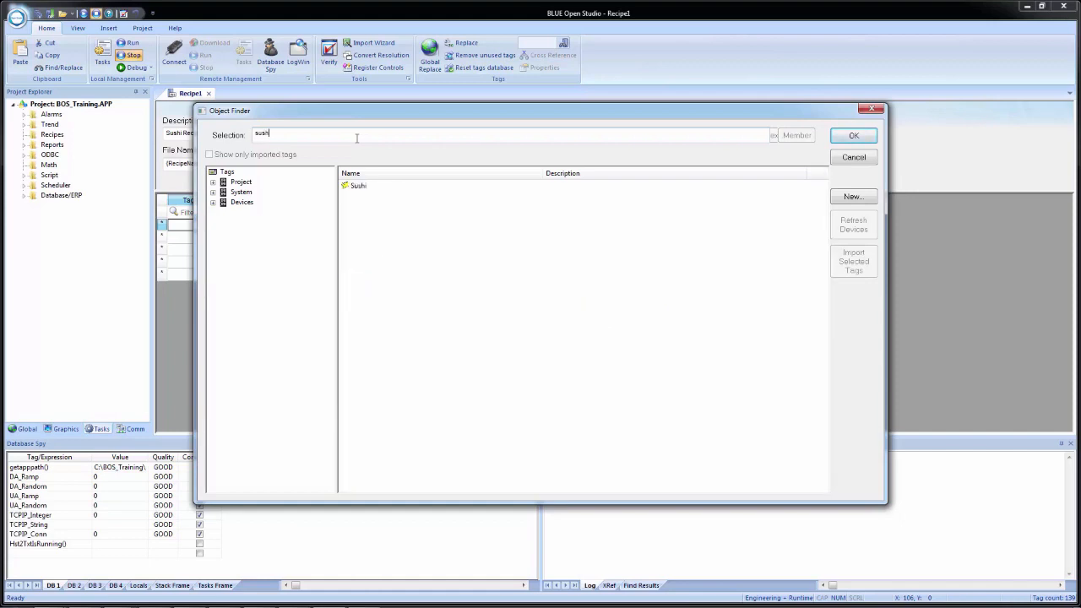
pyautogui.click(363, 186)
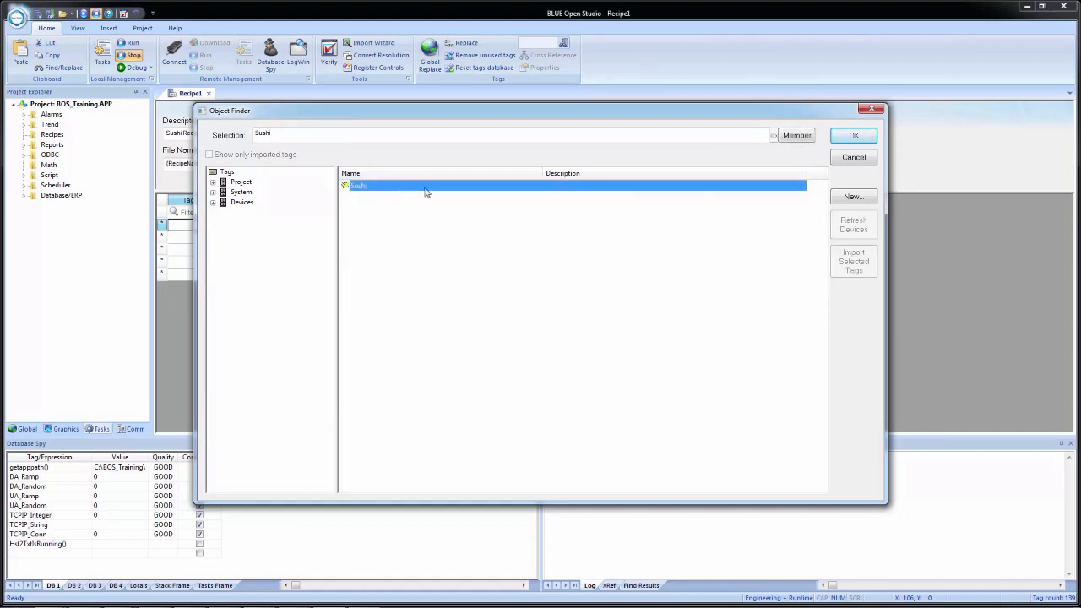
pyautogui.click(806, 137)
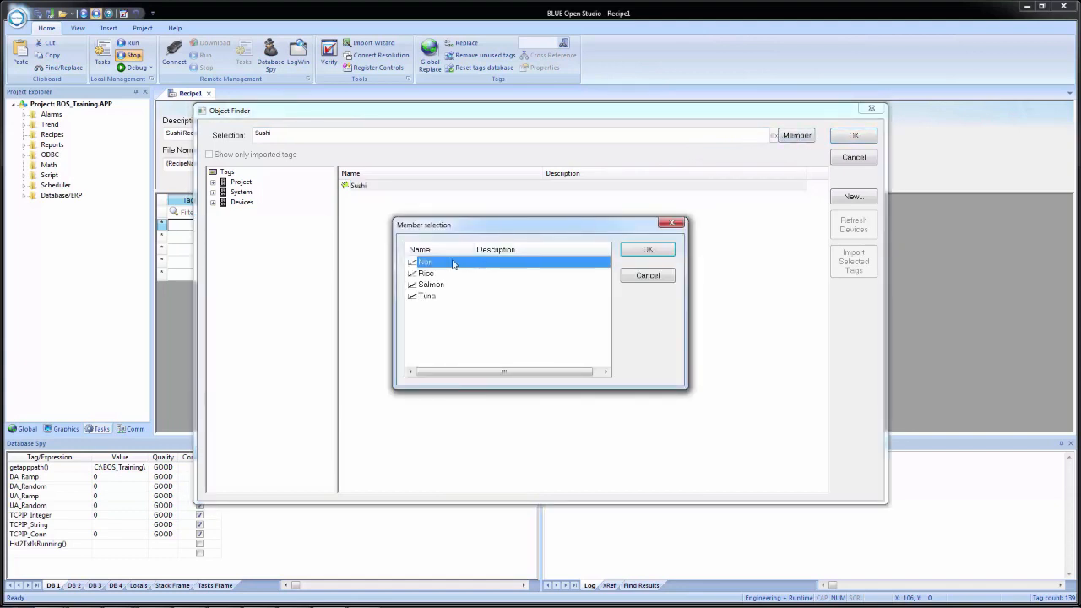
pyautogui.click(648, 253)
pyautogui.click(853, 138)
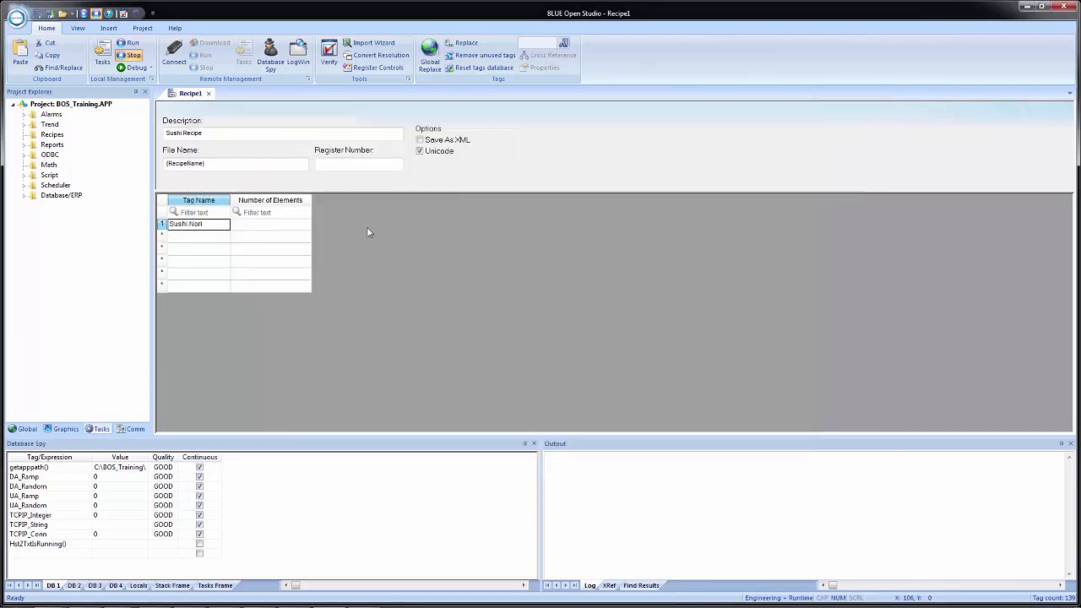
# Step: Add Sushi.Rice as the second recipe tag
pyautogui.click(201, 231)
pyautogui.write('Sushi.Nori')
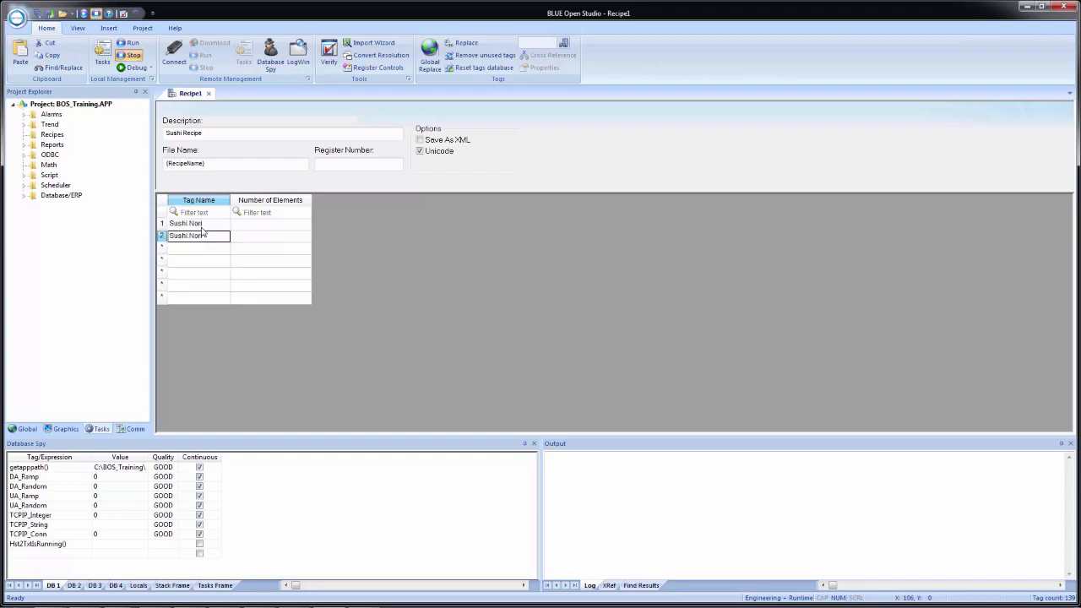
pyautogui.click(208, 241)
pyautogui.press('BackSpace')
pyautogui.press('BackSpace')
pyautogui.press('BackSpace')
pyautogui.press('BackSpace')
pyautogui.write('Rice')
pyautogui.press('Return')
# Step: Add Sushi.Salmon and Sushi.Tuna as the third and fourth recipe tags
pyautogui.press('Down')
pyautogui.write('Sushi.No')
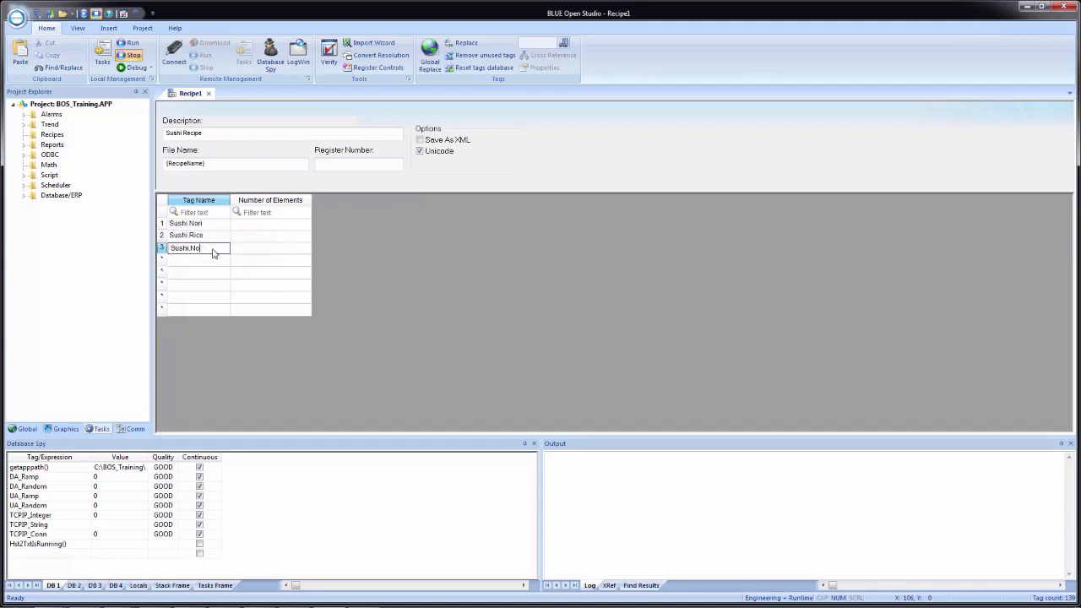
pyautogui.press('BackSpace')
pyautogui.press('BackSpace')
pyautogui.write('Salmon')
pyautogui.press('Return')
pyautogui.write('Sushi.')
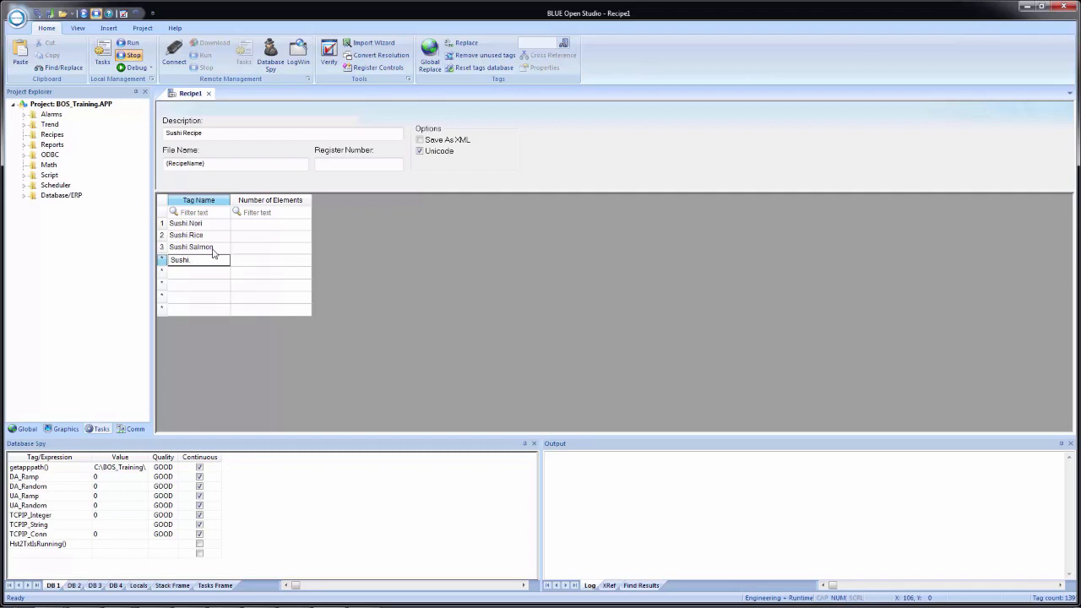
pyautogui.write('Tuna')
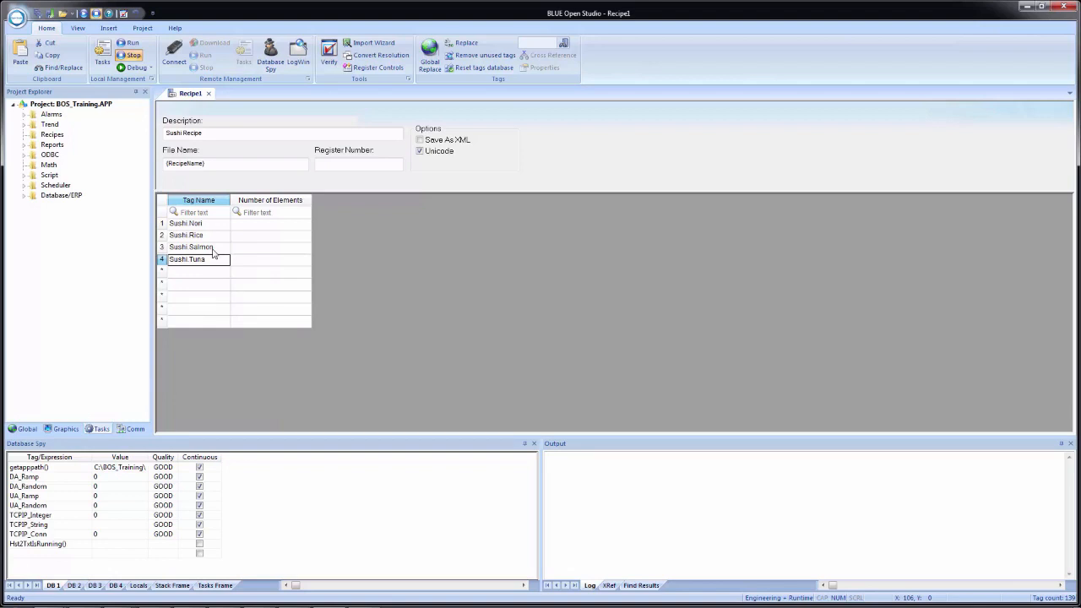
pyautogui.press('Tab')
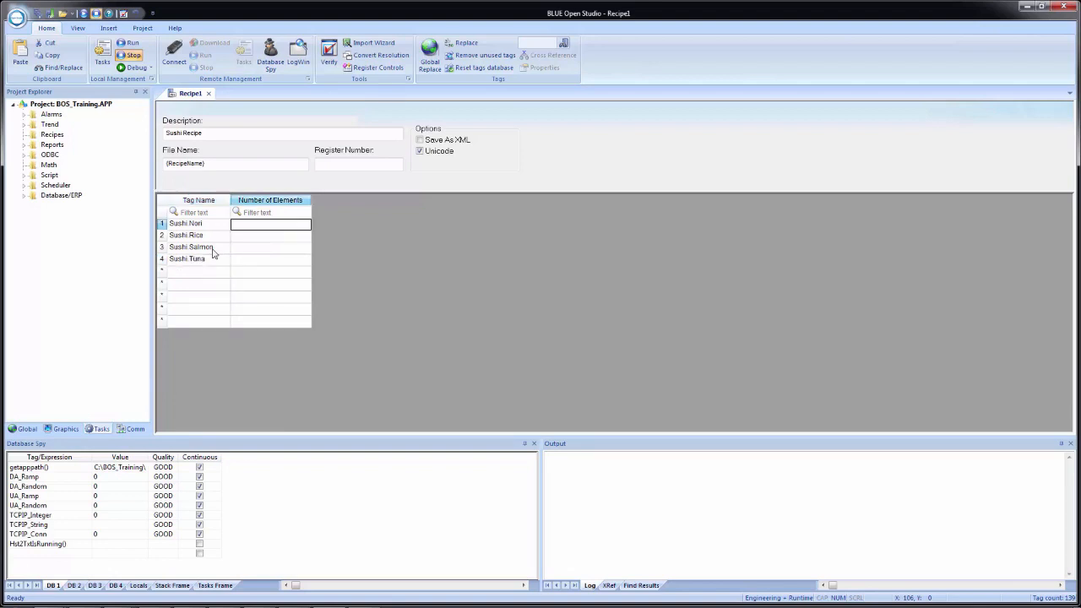
# Step: Set Number of Elements to 1 for all four tag rows
pyautogui.write('1')
pyautogui.press('Return')
pyautogui.write('1')
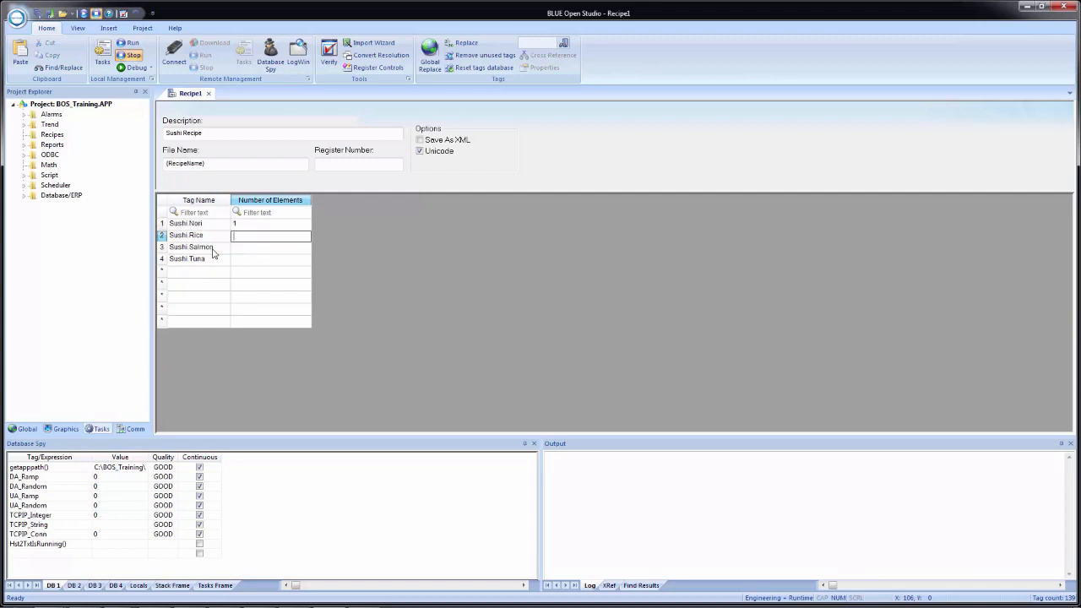
pyautogui.press('Return')
pyautogui.write('1')
pyautogui.press('Return')
pyautogui.write('1')
pyautogui.press('Return')
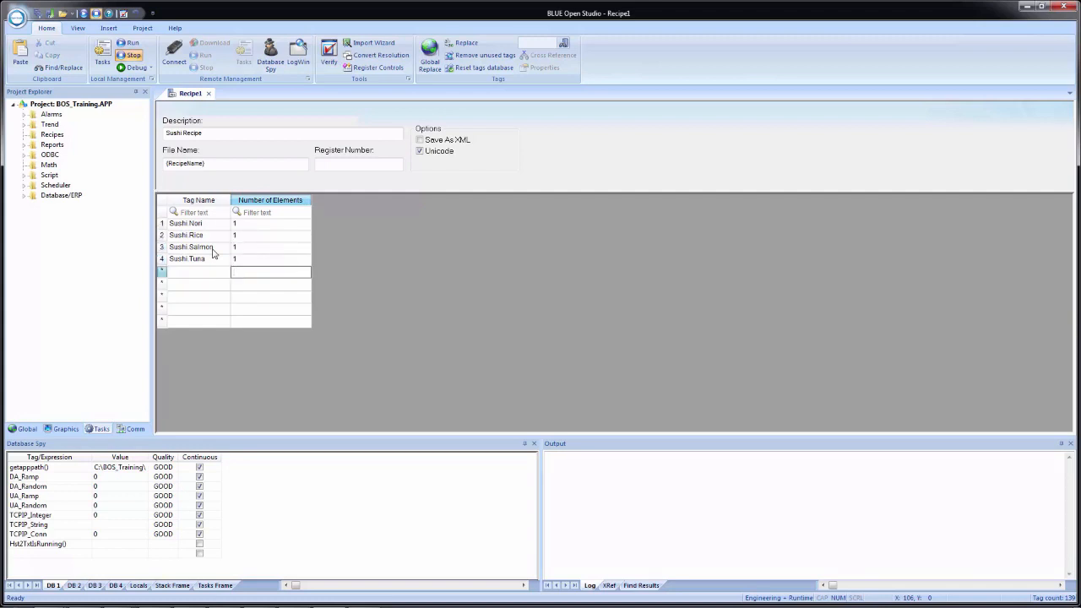
pyautogui.hotkey('shift', 'Tab')
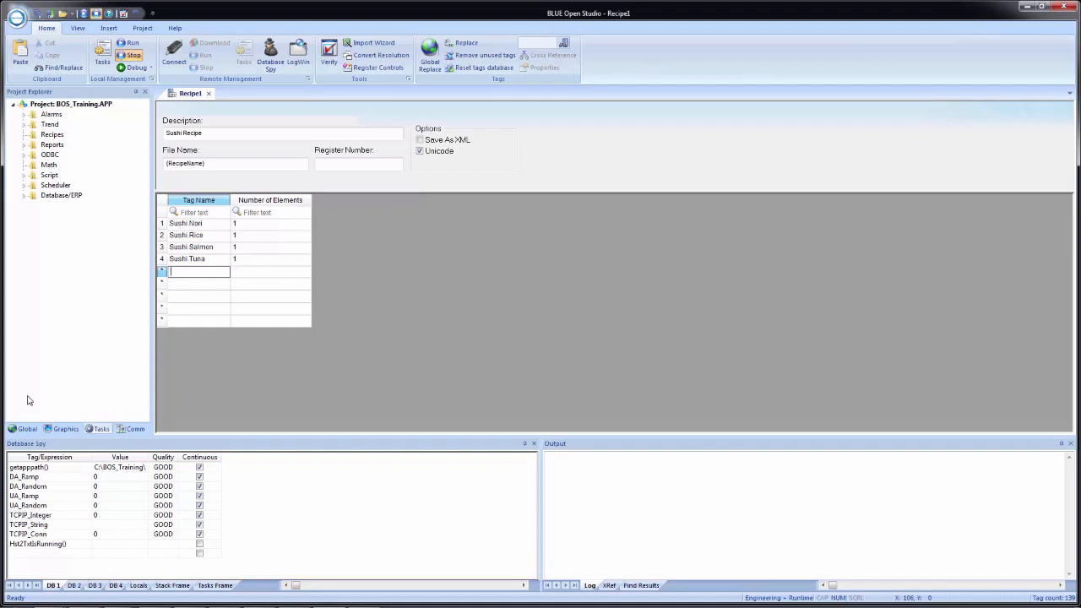
# Step: Add a Wasabi member to the cSushi class and close the class editor
pyautogui.click(22, 429)
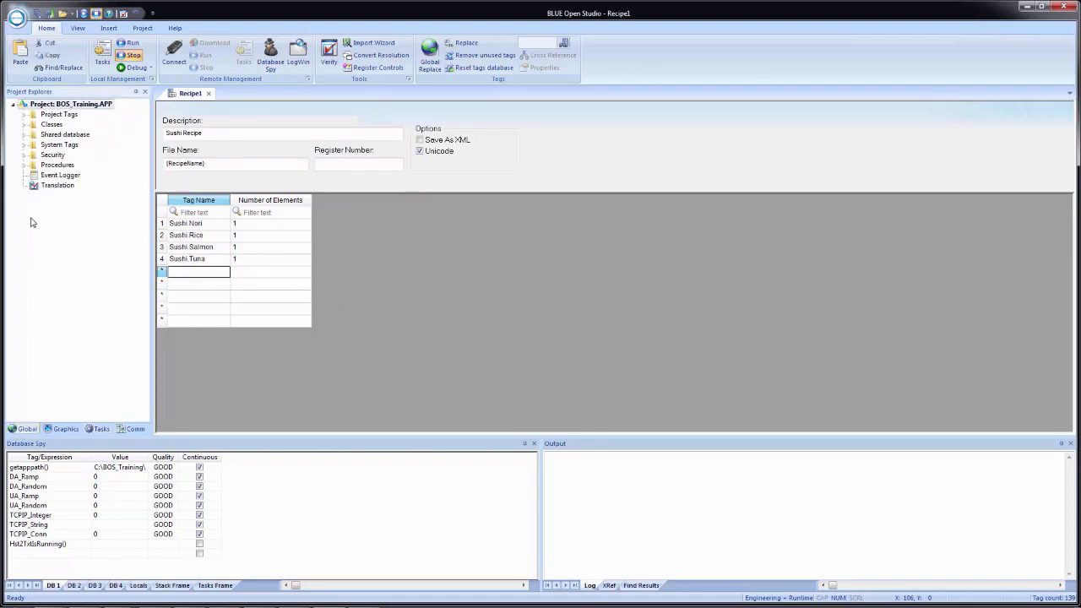
pyautogui.click(25, 126)
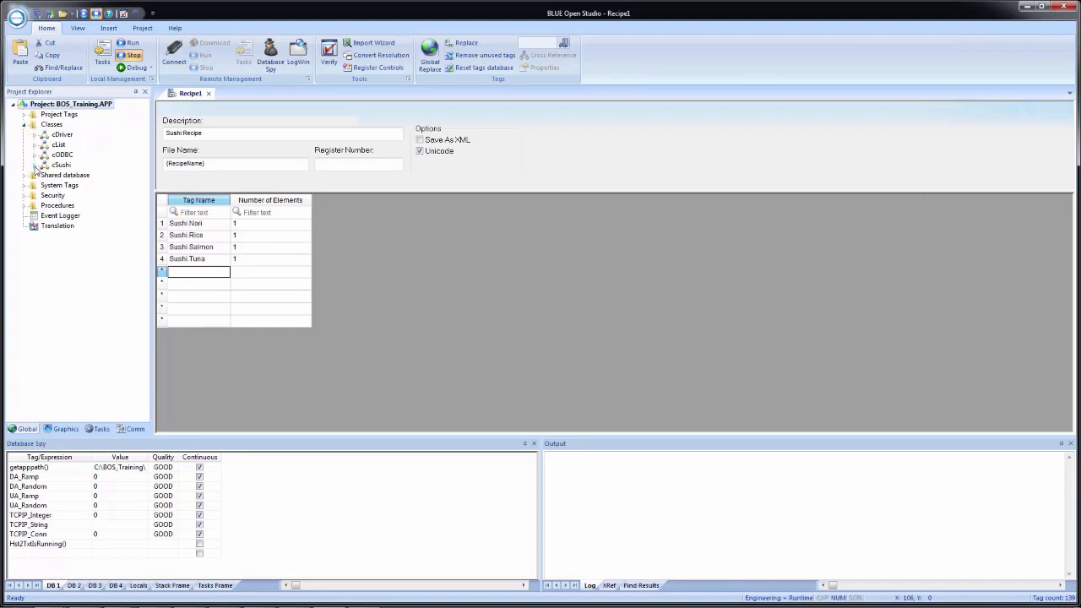
pyautogui.click(35, 165)
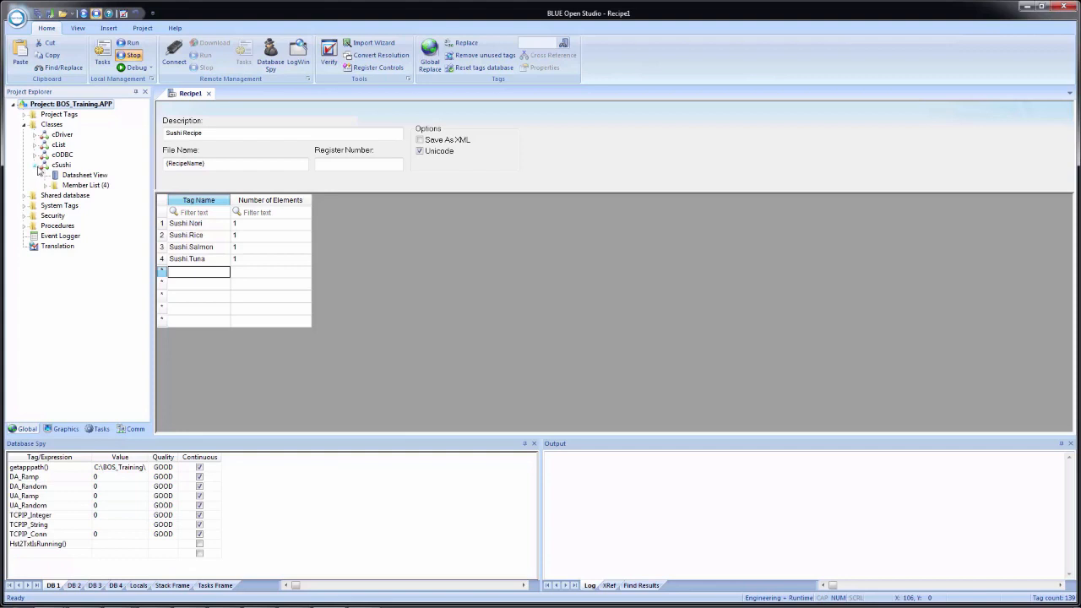
pyautogui.doubleClick(78, 177)
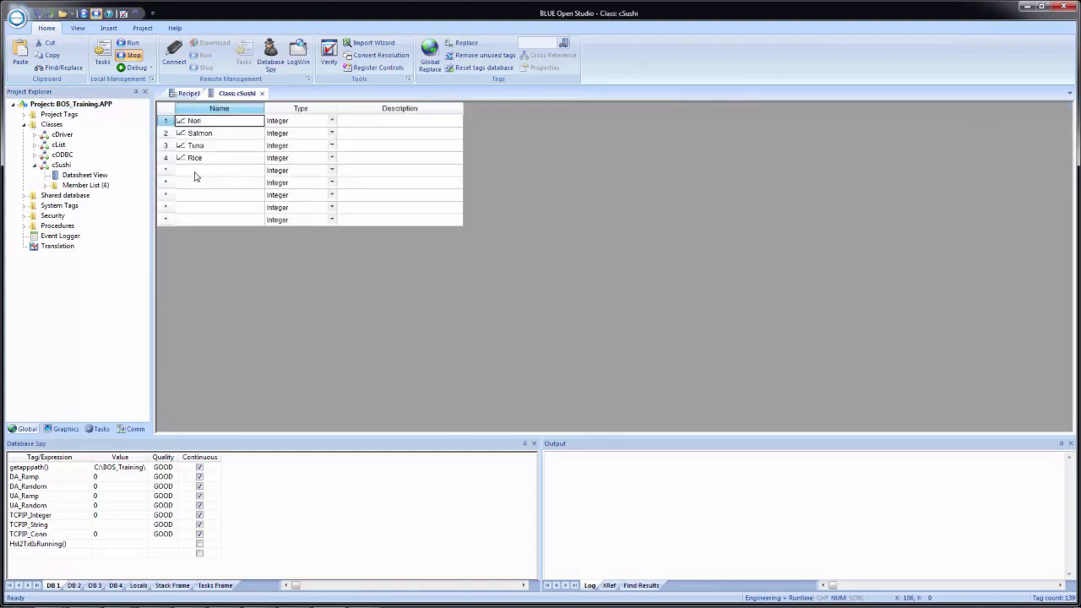
pyautogui.click(195, 173)
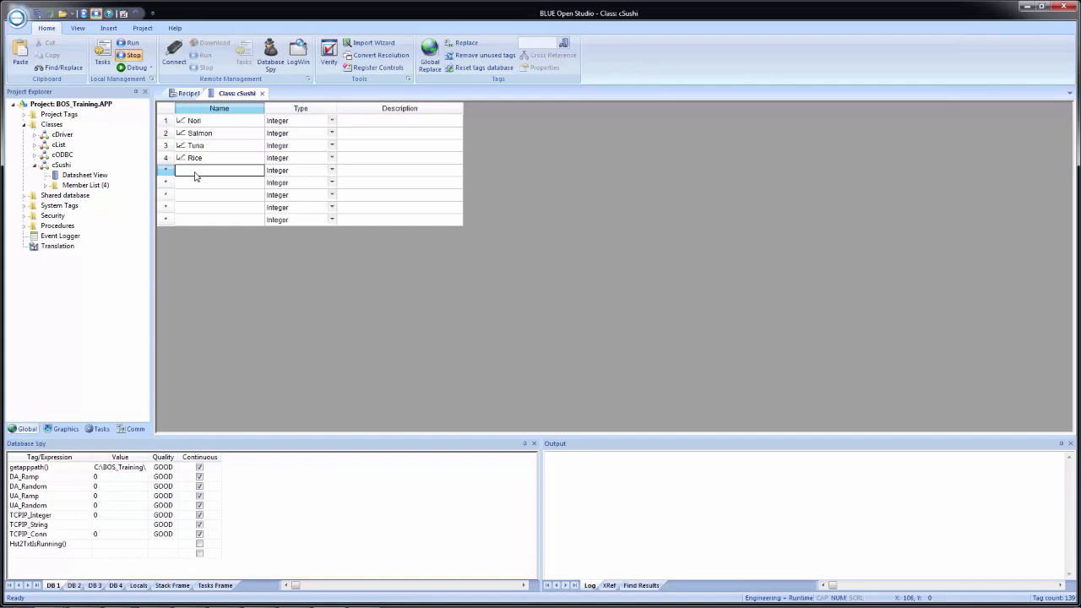
pyautogui.write('Wasabi')
pyautogui.press('Tab')
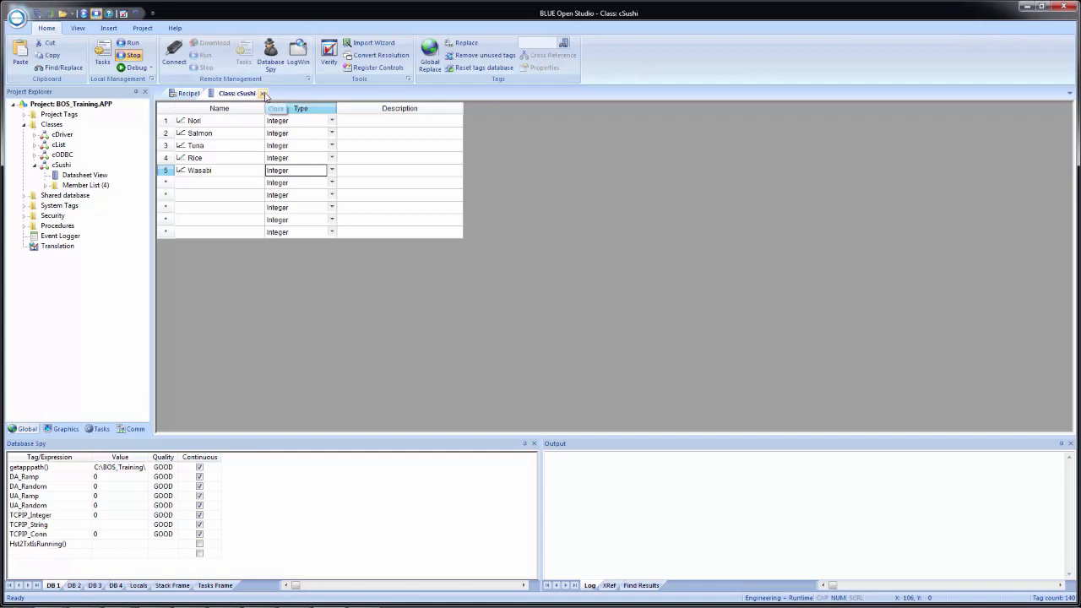
pyautogui.click(264, 94)
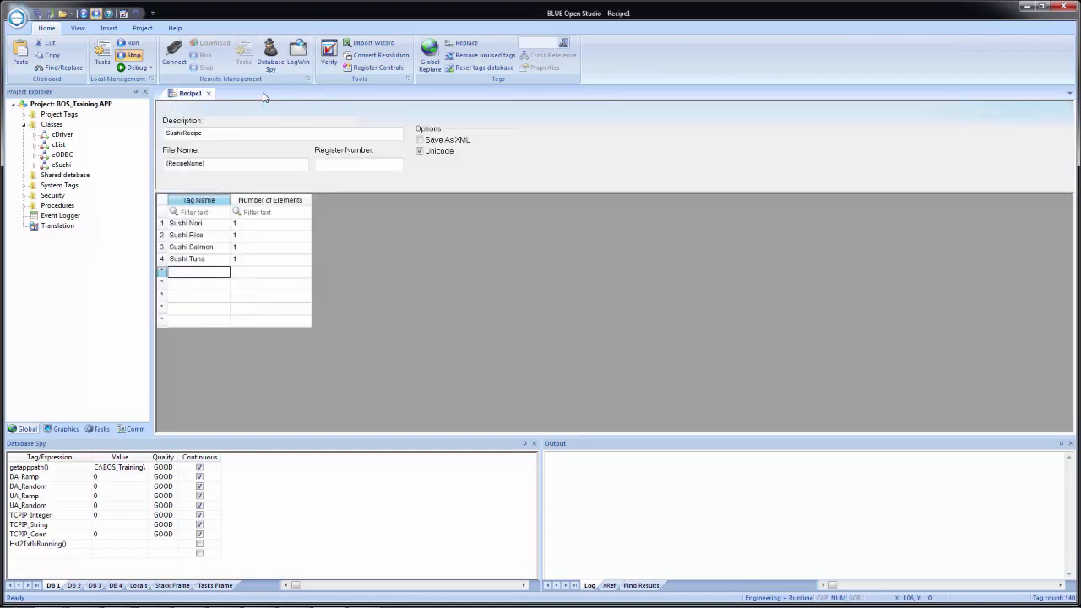
# Step: Add Sushi.Wasabi as the fifth recipe tag with 1 element
pyautogui.rightClick(188, 280)
pyautogui.click(208, 285)
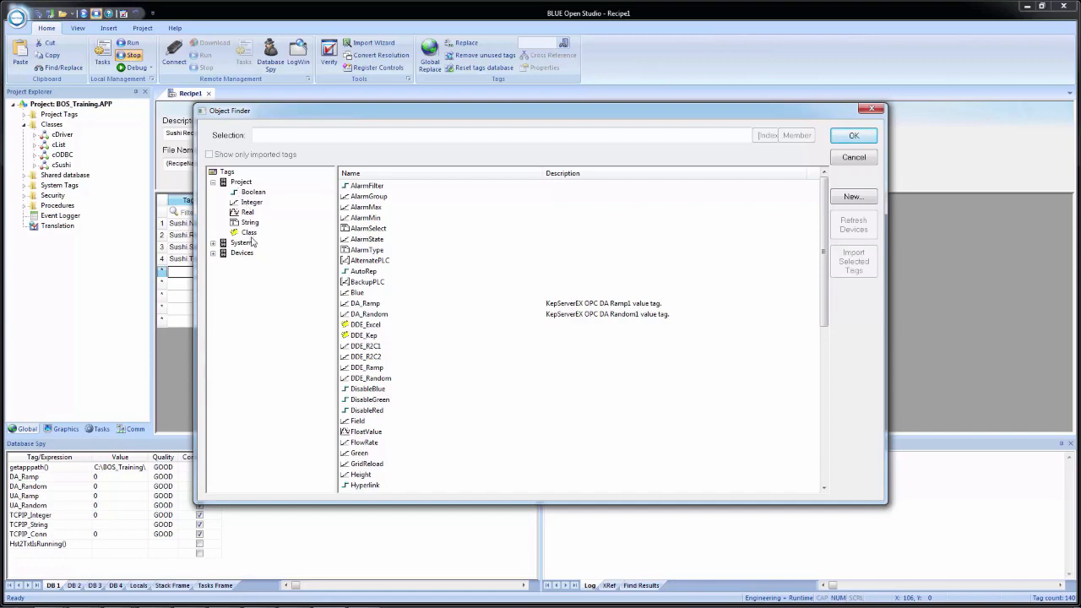
pyautogui.click(250, 234)
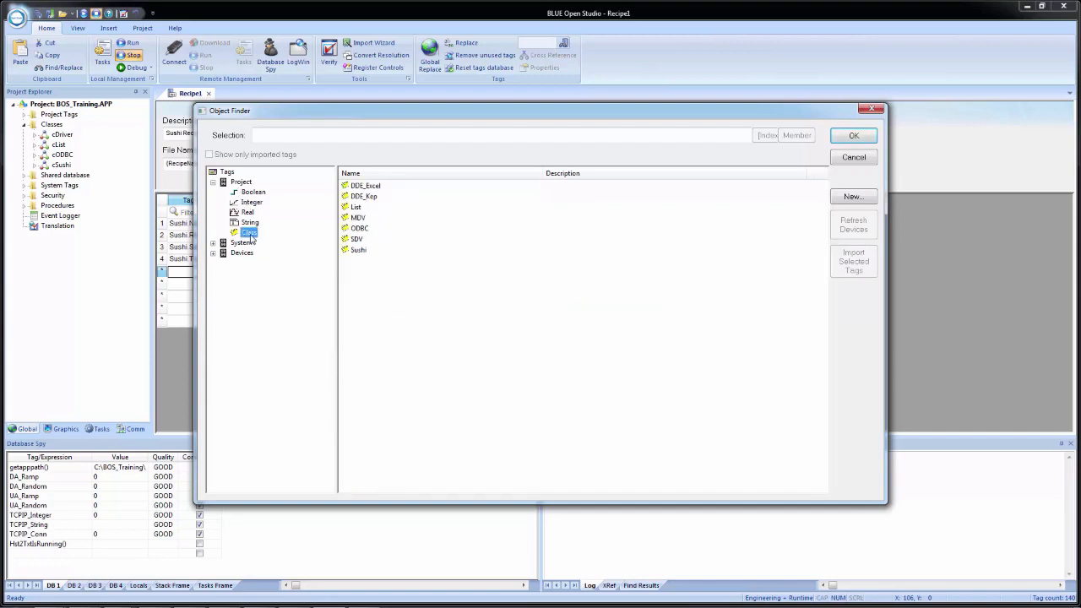
pyautogui.click(360, 251)
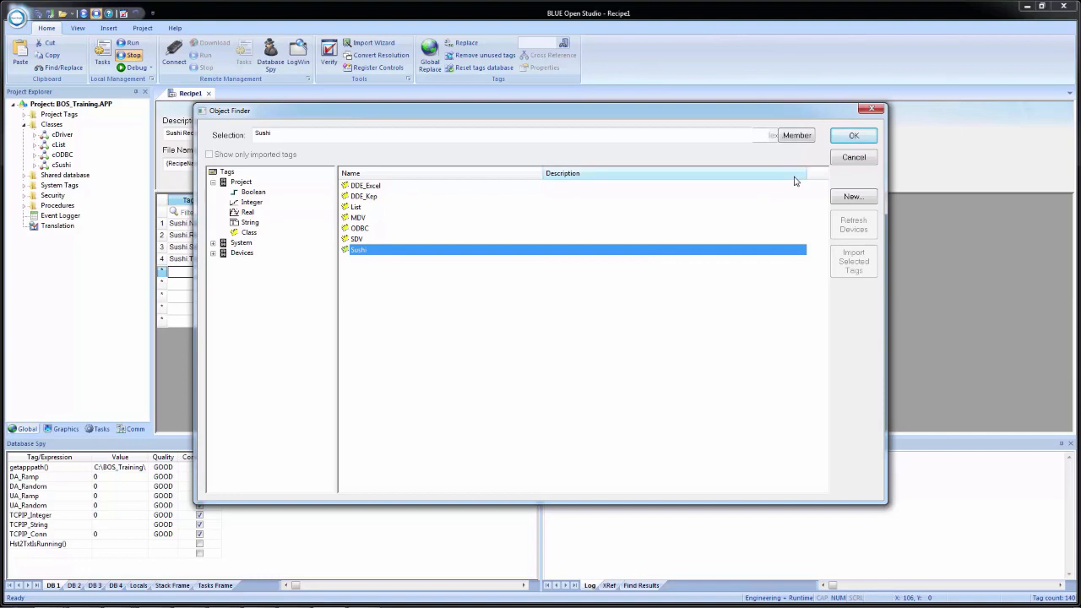
pyautogui.click(806, 141)
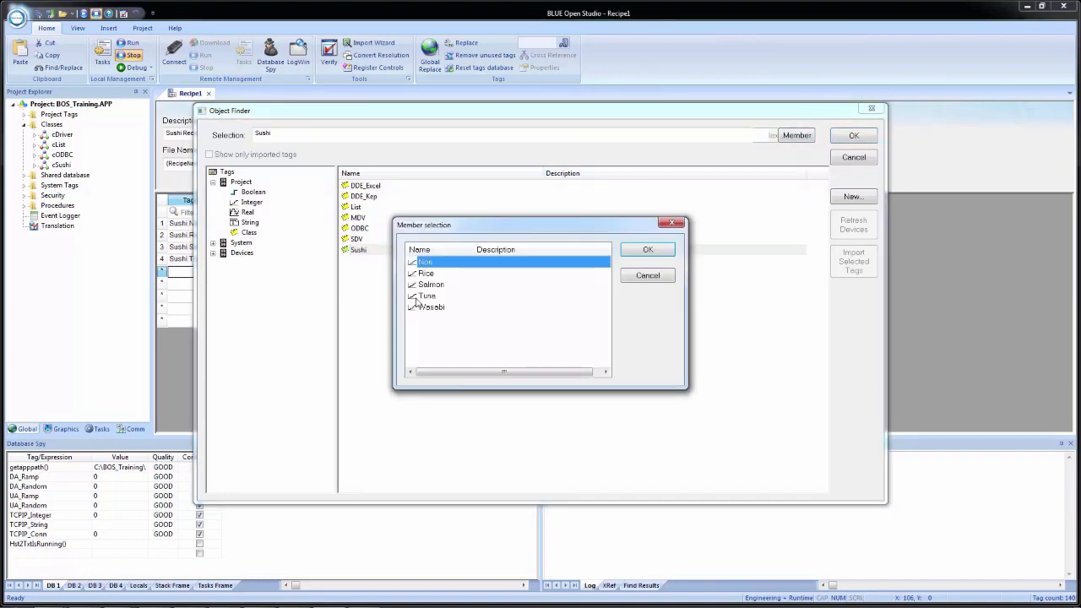
pyautogui.click(430, 309)
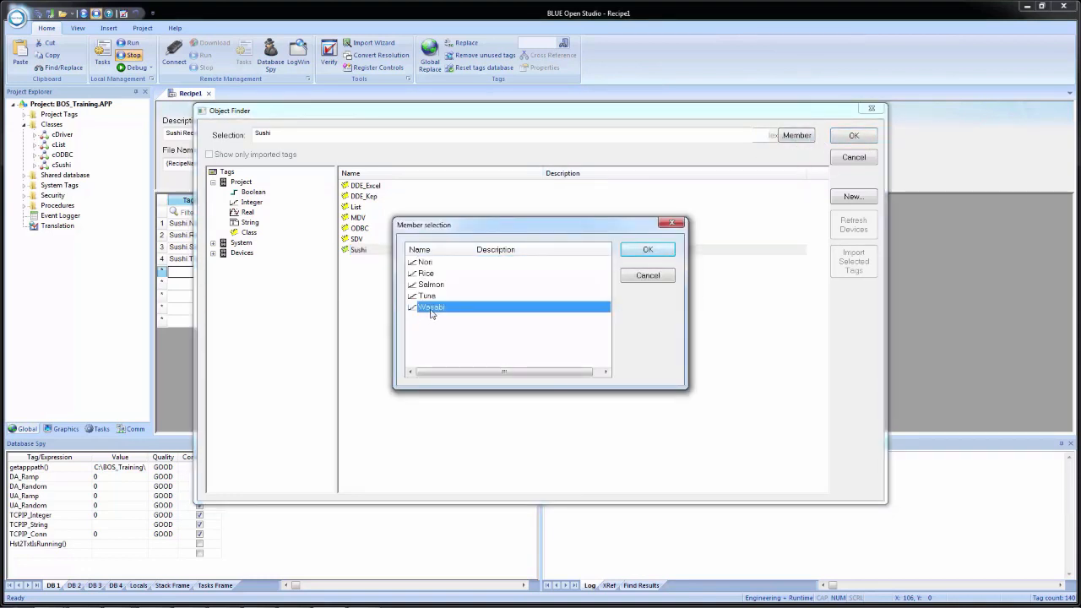
pyautogui.click(647, 249)
pyautogui.click(854, 136)
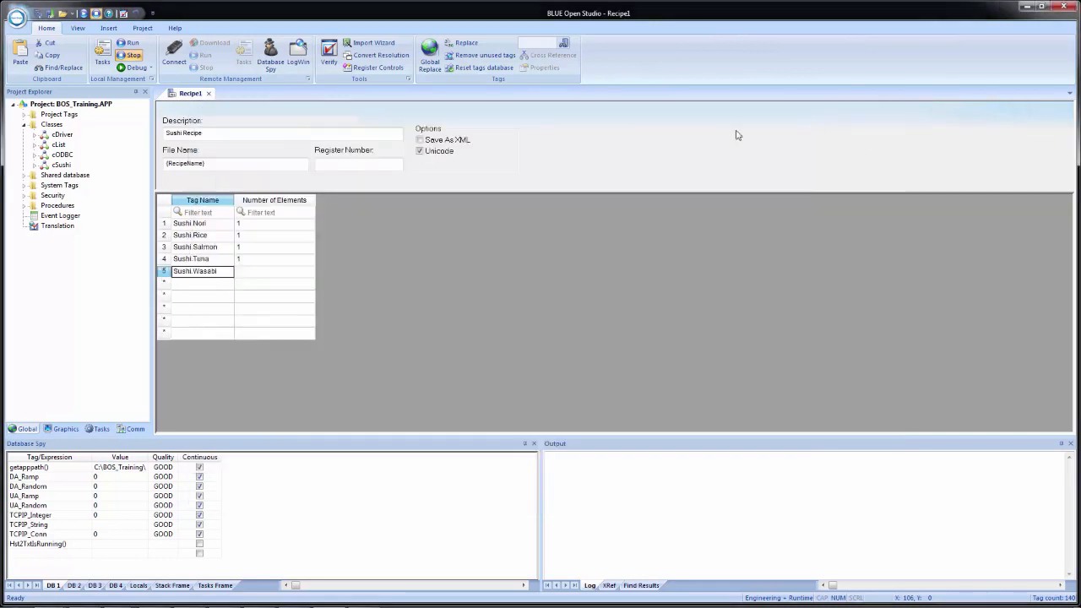
pyautogui.click(246, 272)
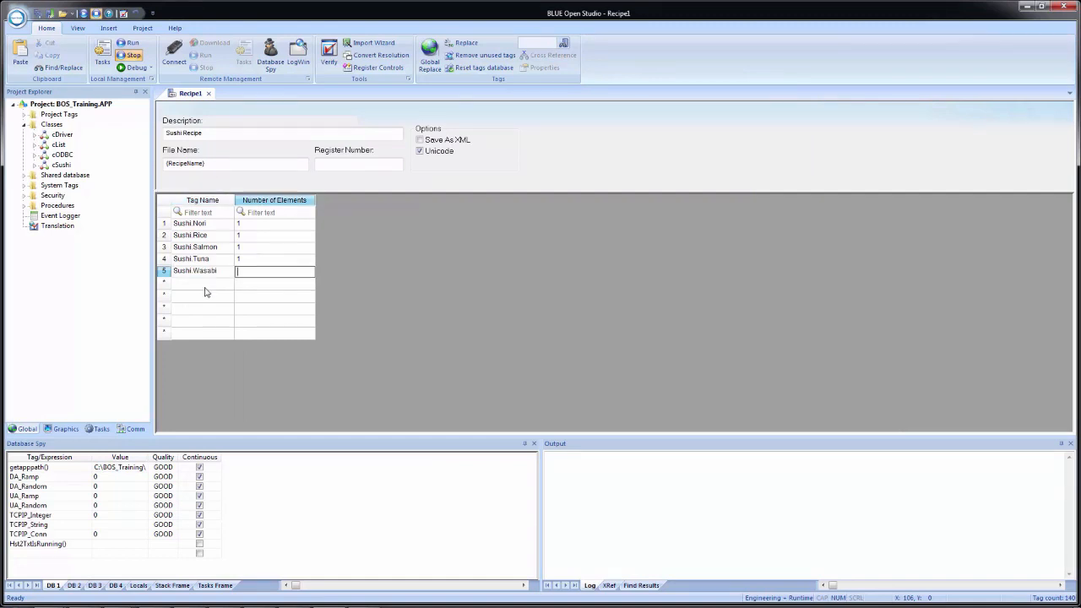
pyautogui.write('1')
pyautogui.press('Return')
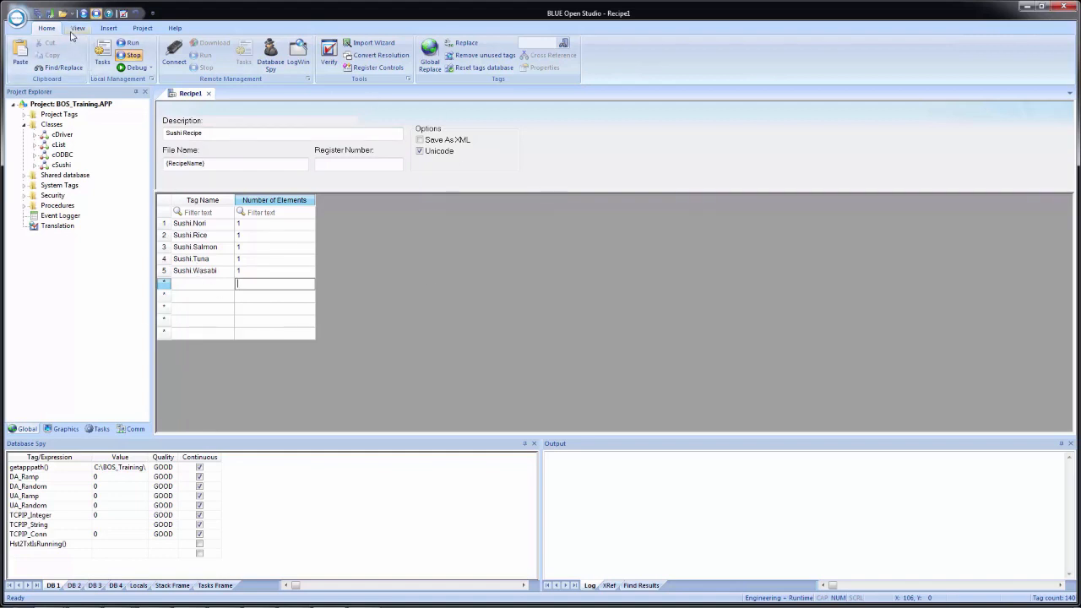
# Step: Start saving the recipe, entering Recipe1 as the file name
pyautogui.click(38, 15)
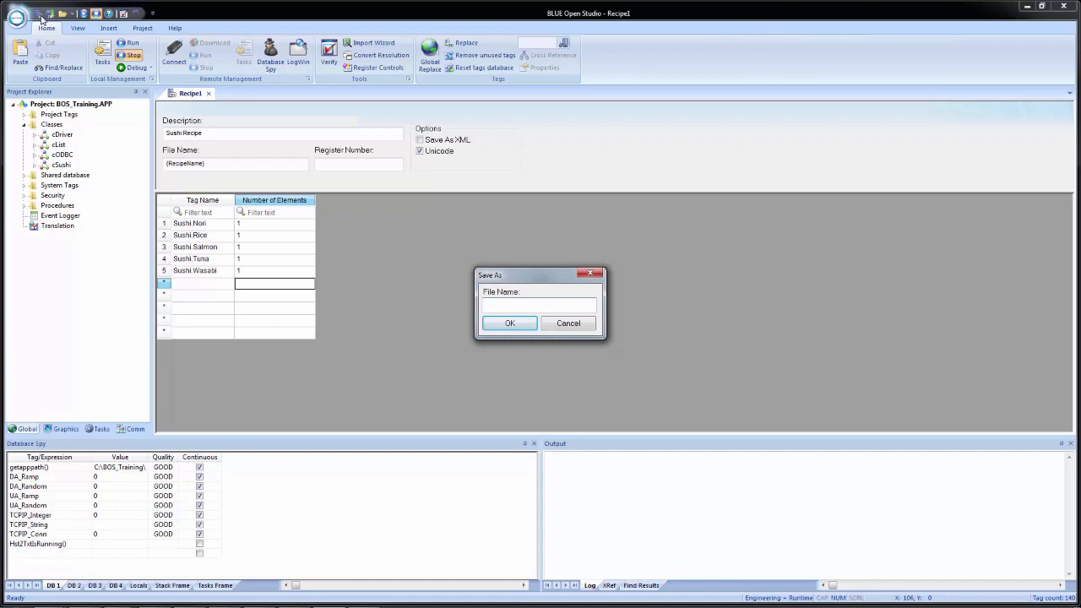
pyautogui.write('Recipe1')
# Step: Save as Recipe1.rcp, verify Recipe1: Sushi Recipe under Recipes, and close the document
pyautogui.click(510, 324)
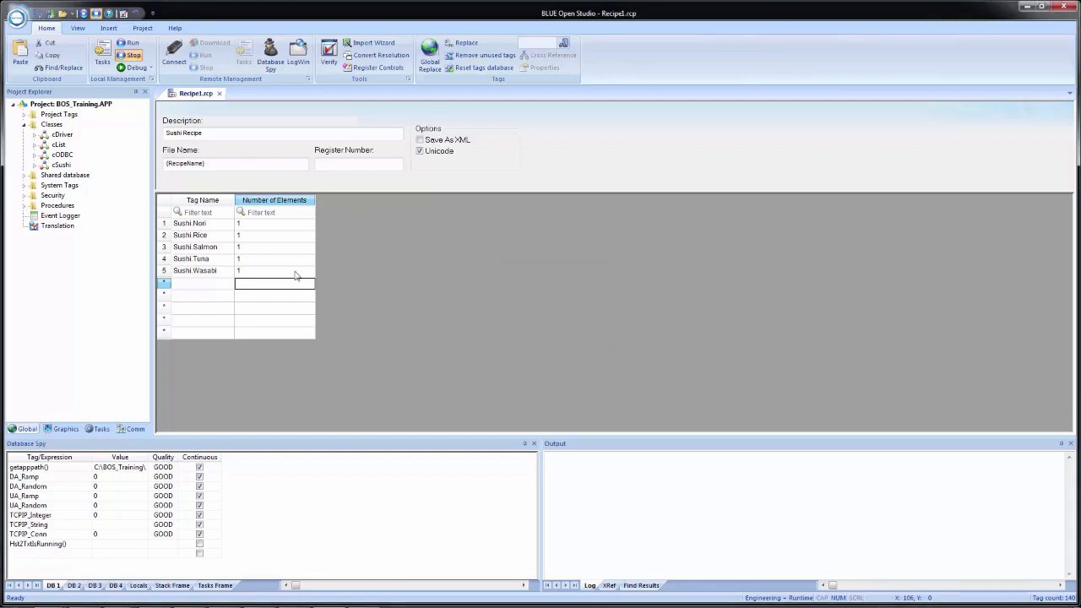
pyautogui.click(98, 429)
pyautogui.click(23, 135)
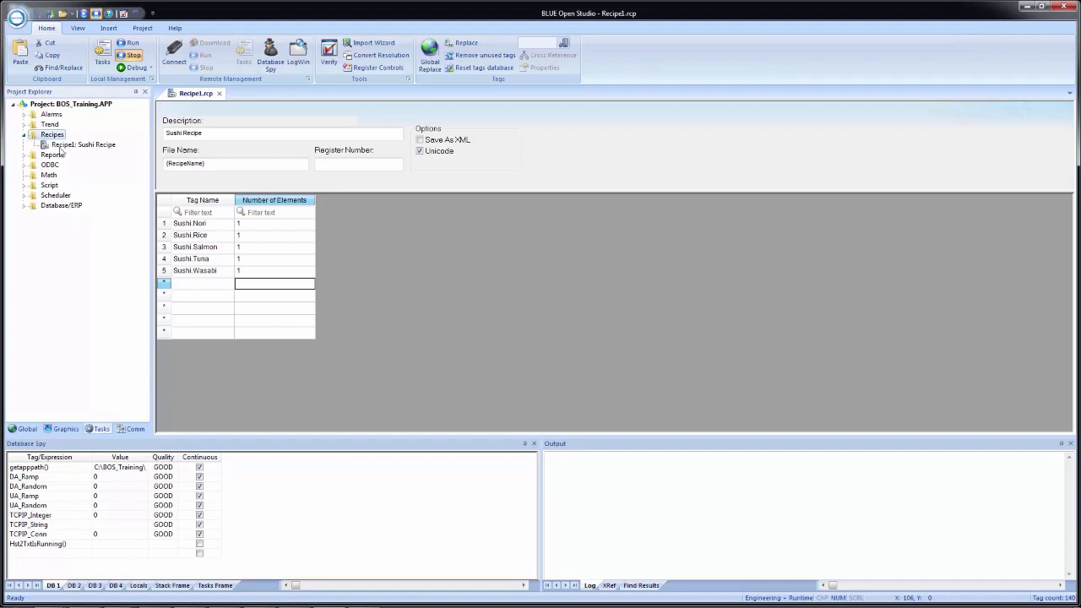
pyautogui.click(84, 146)
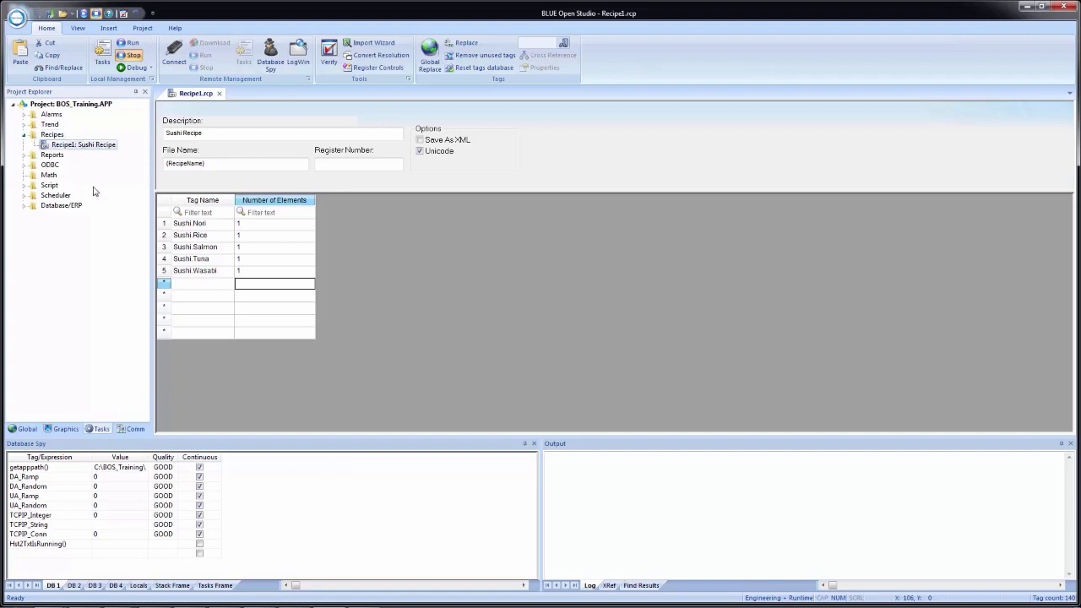
pyautogui.doubleClick(90, 143)
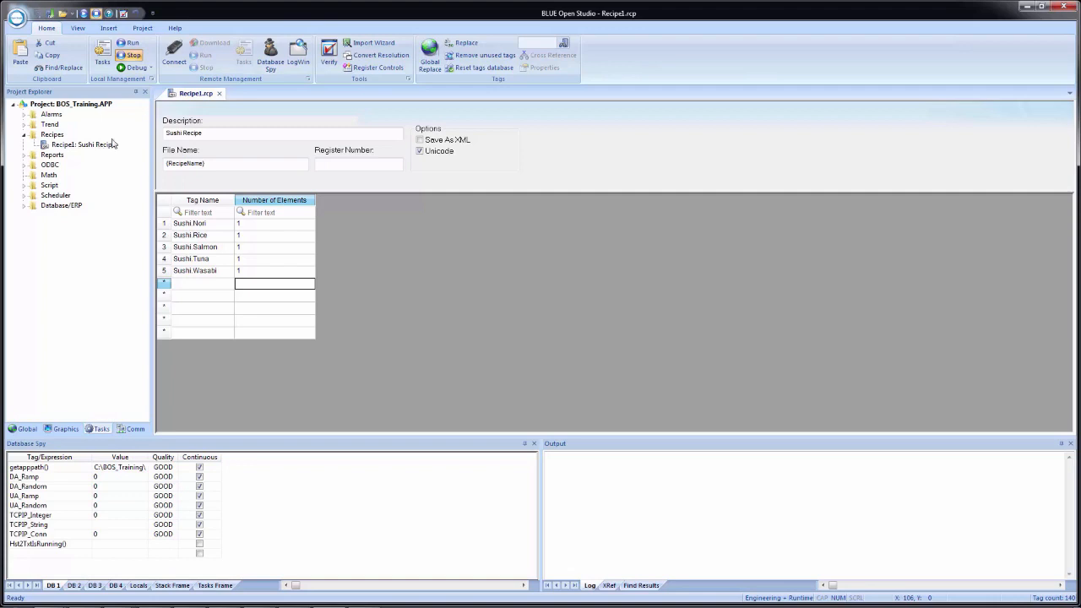
pyautogui.click(220, 94)
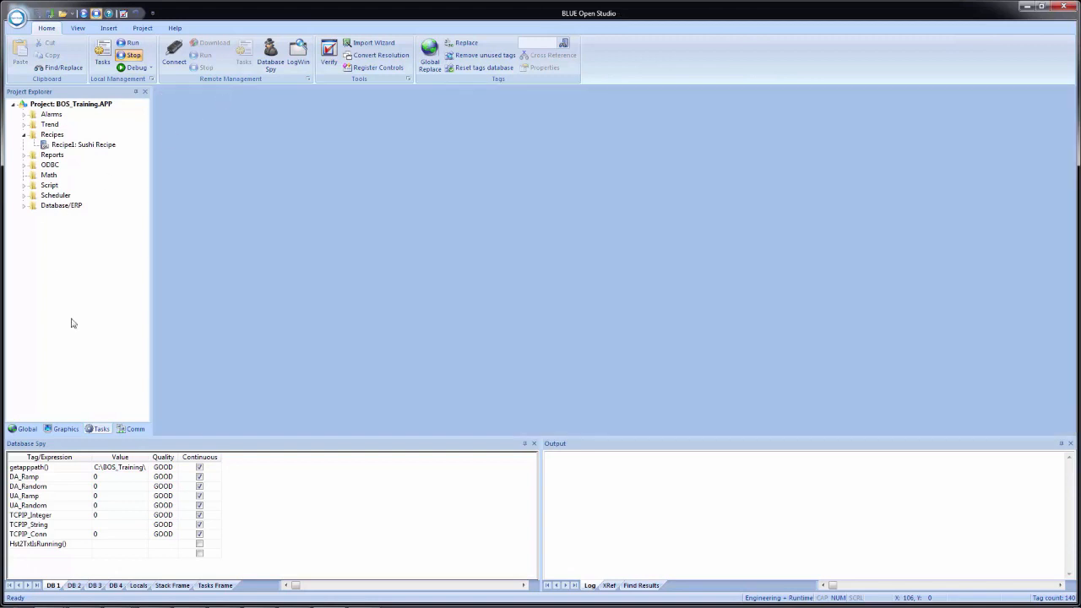
# Step: Open the Template screen and save a copy of it as Recipe.scc
pyautogui.click(63, 429)
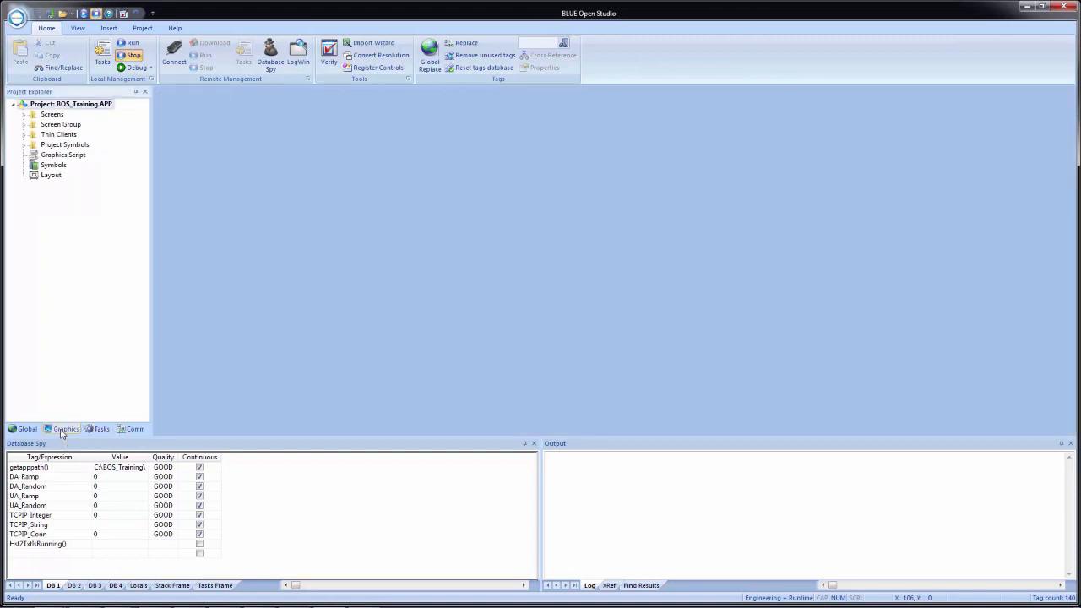
pyautogui.click(24, 115)
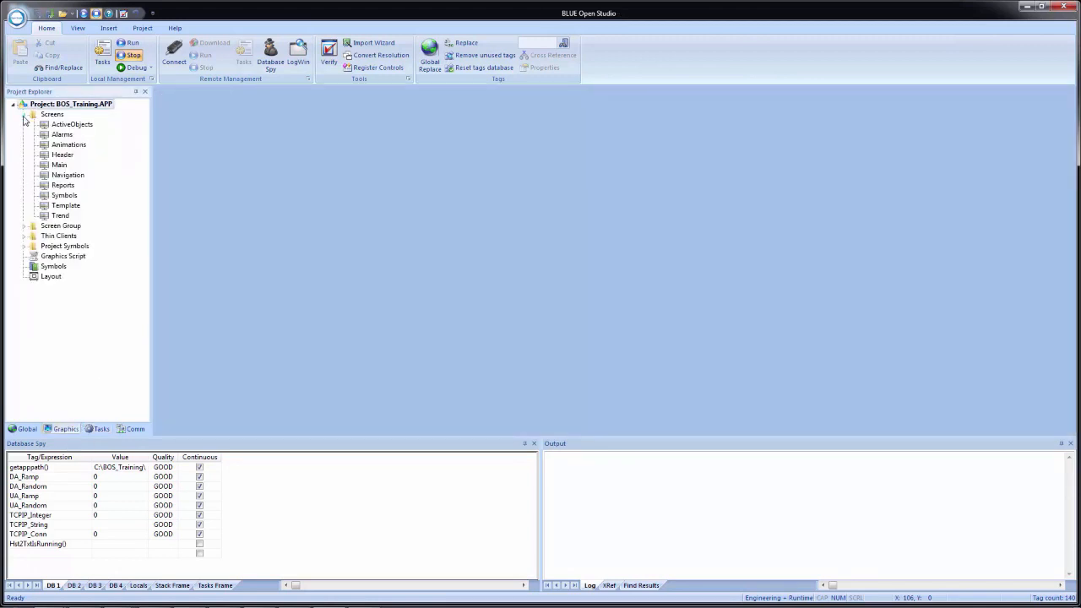
pyautogui.doubleClick(65, 207)
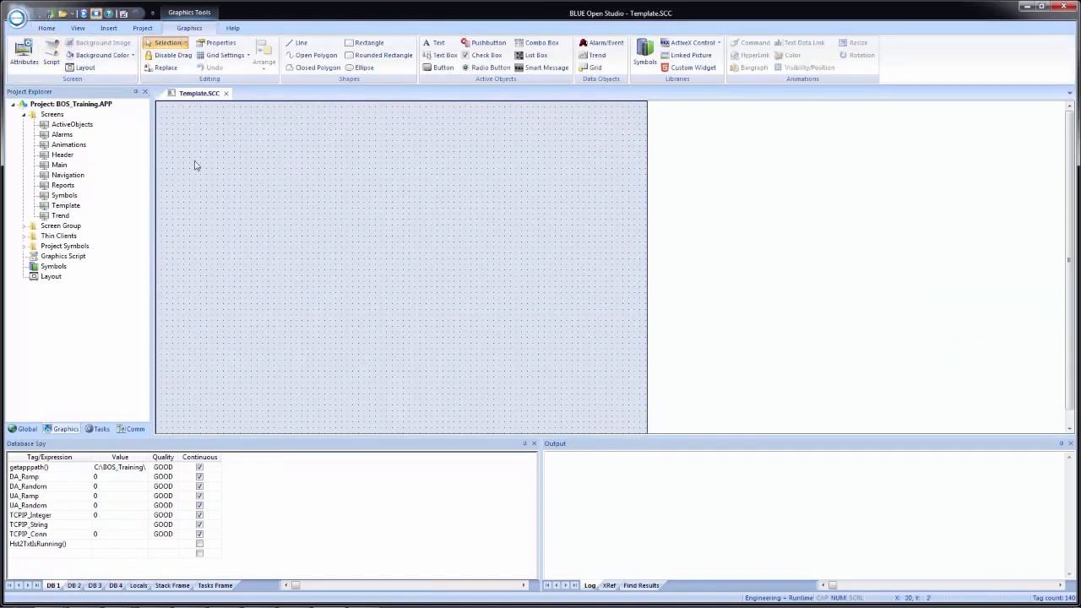
pyautogui.hotkey('ctrl', 'shift', 's')
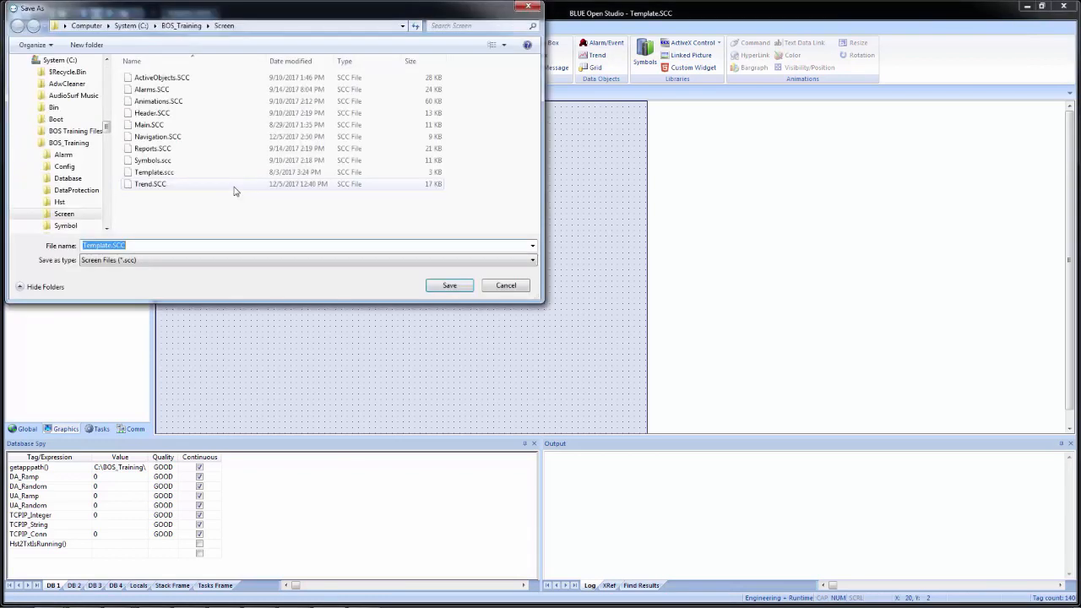
pyautogui.write('Recipe')
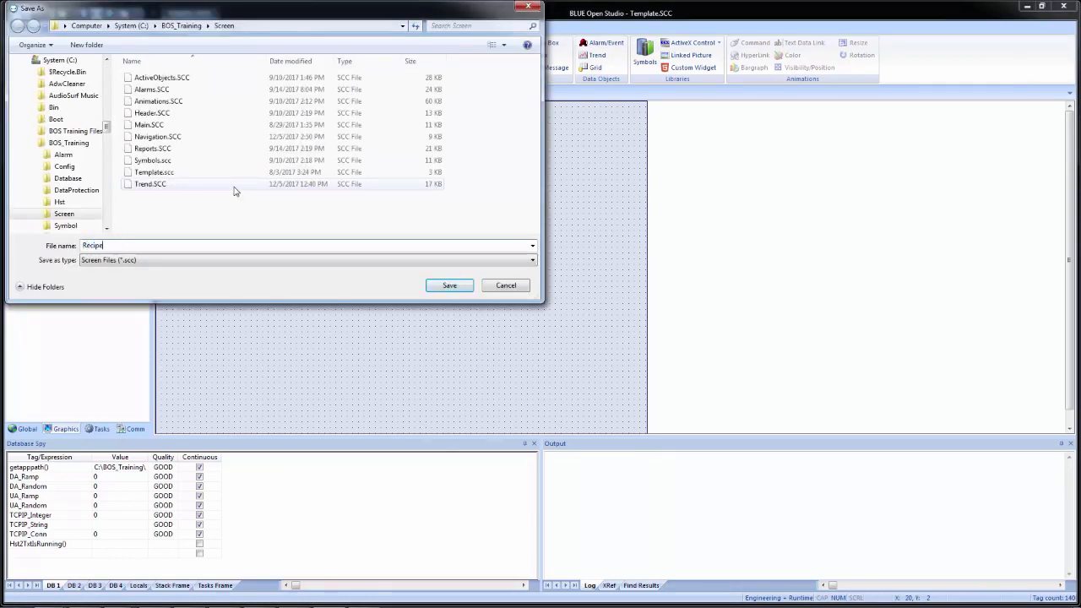
pyautogui.press('Return')
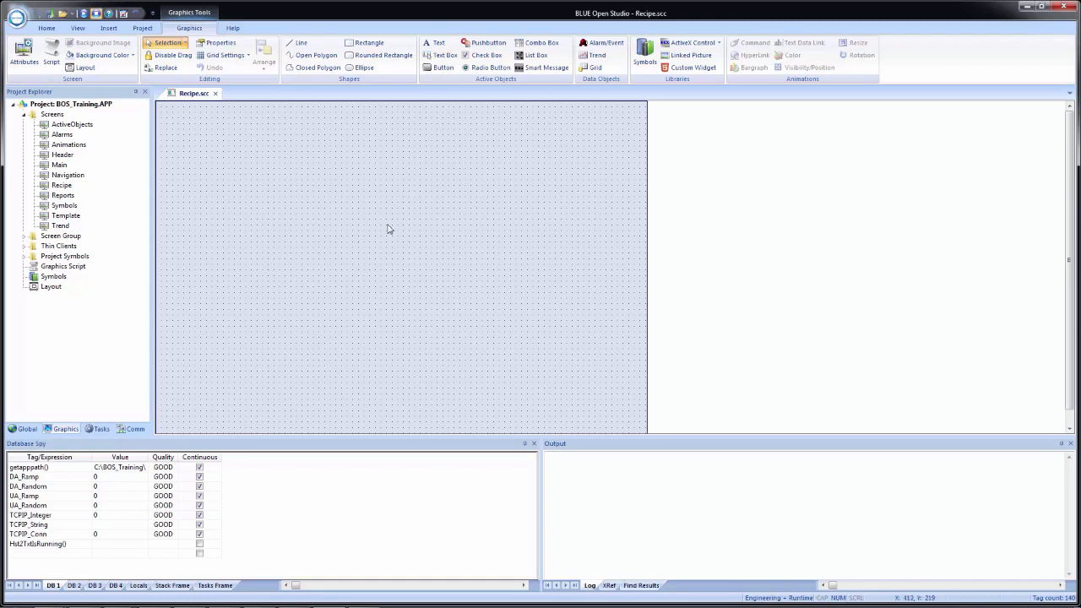
# Step: Add a 'Sushi Name:' text label near the Recipe screen's top-left and open its properties
pyautogui.click(438, 44)
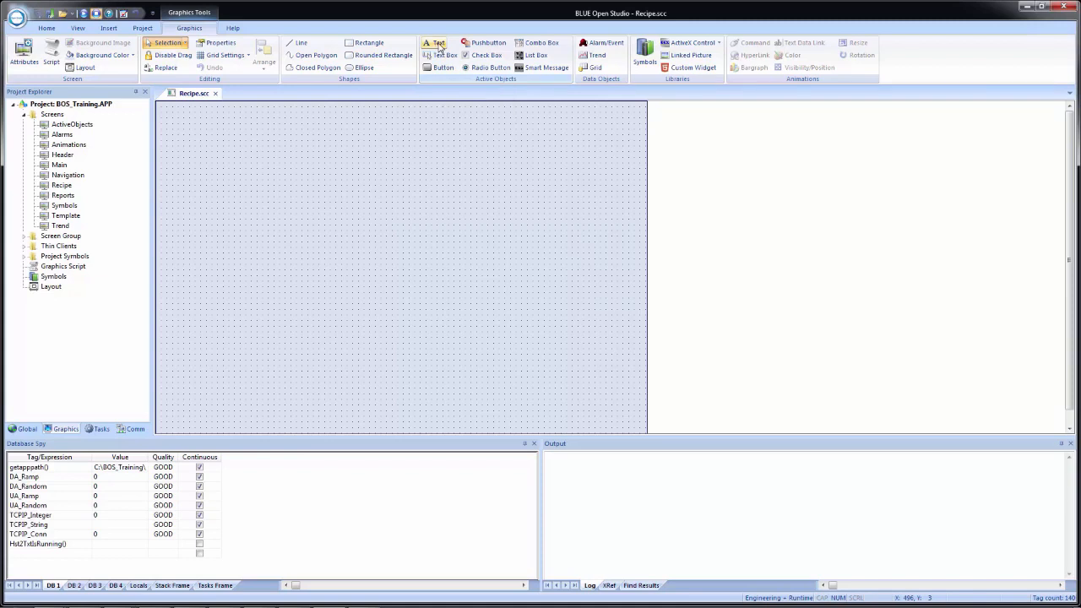
pyautogui.click(438, 45)
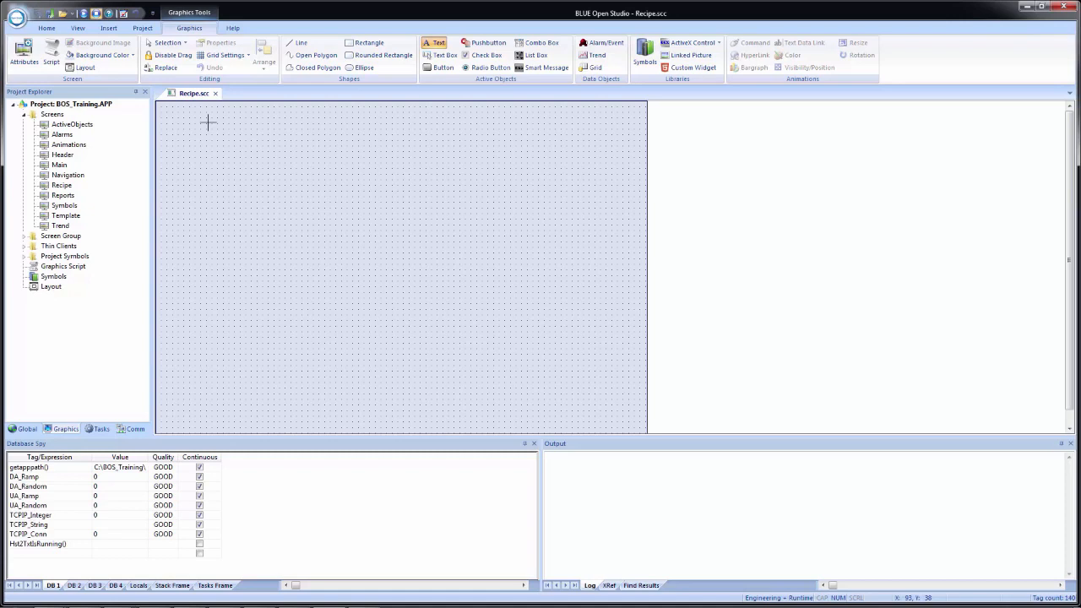
pyautogui.click(206, 124)
pyautogui.write('Sush')
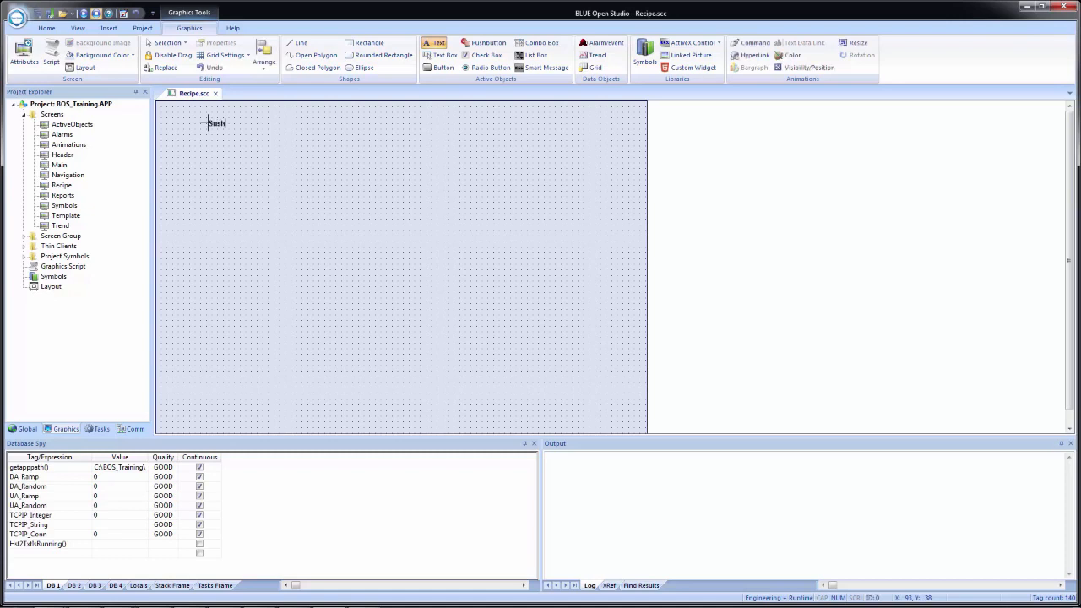
pyautogui.write('i Name:')
pyautogui.press('Escape')
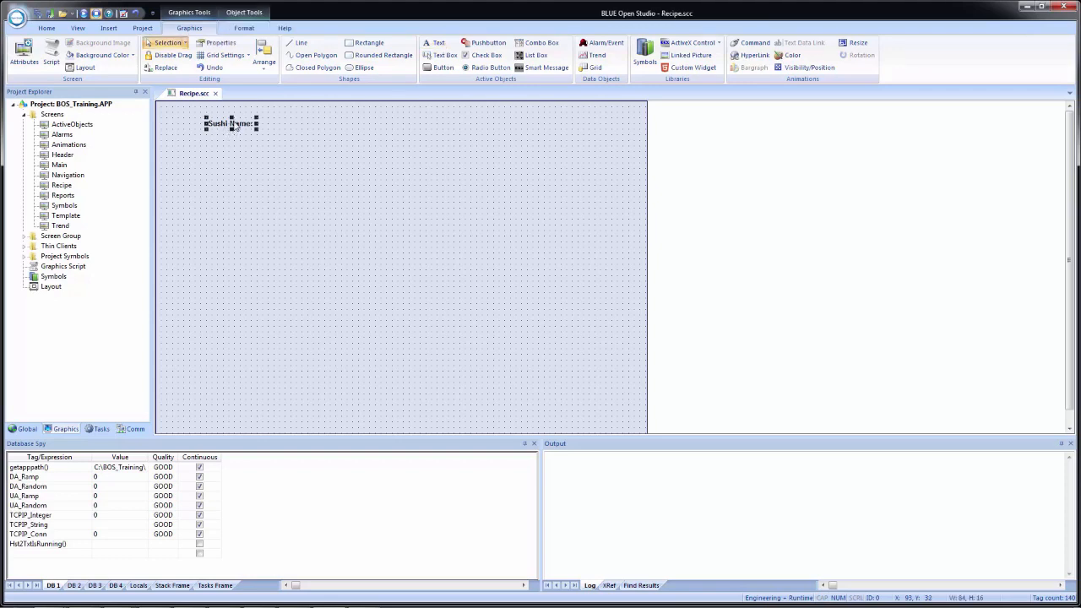
pyautogui.click(238, 127)
pyautogui.doubleClick(238, 128)
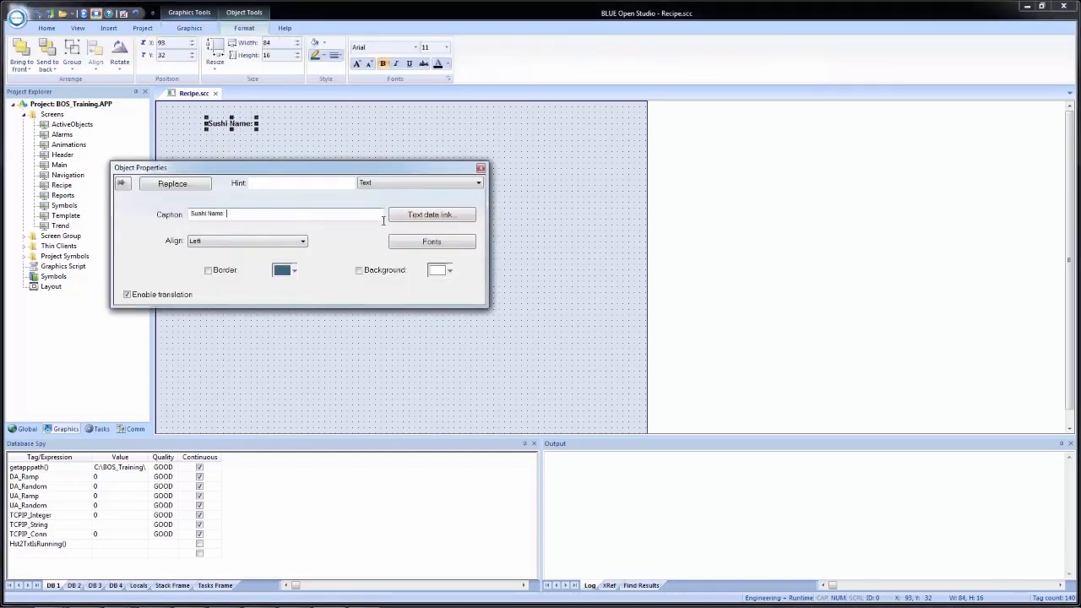
# Step: Link the label's text to the String tag RecipeName
pyautogui.click(432, 214)
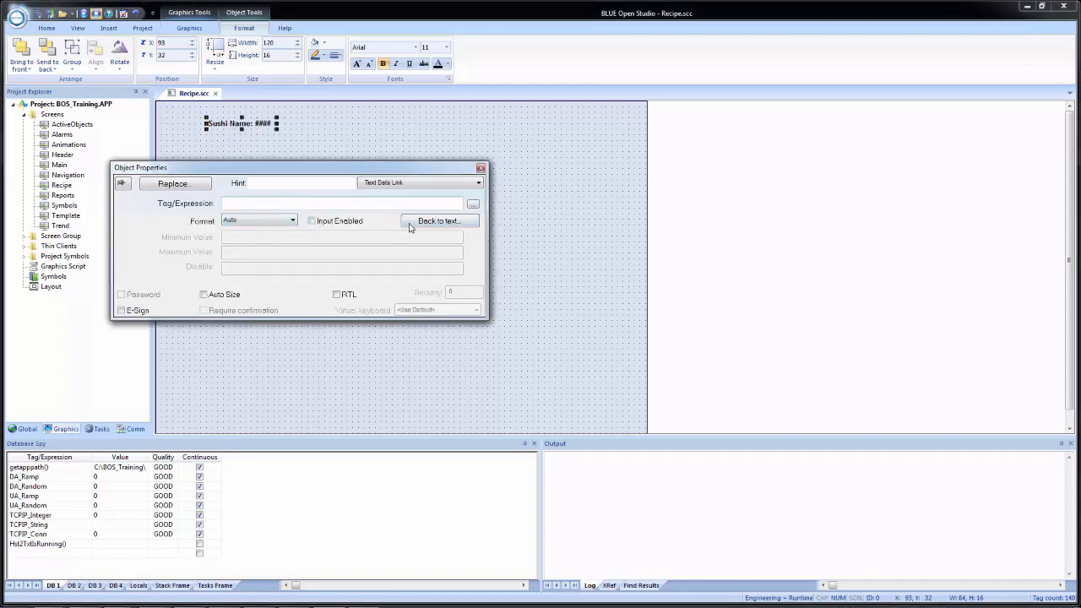
pyautogui.click(473, 204)
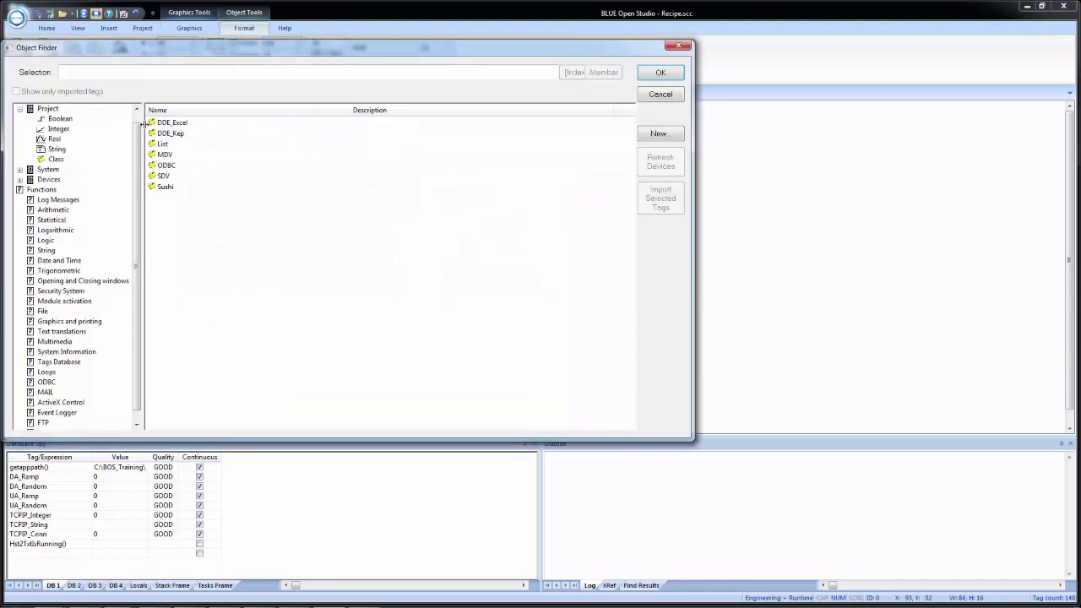
pyautogui.scroll(1, 132, 138)
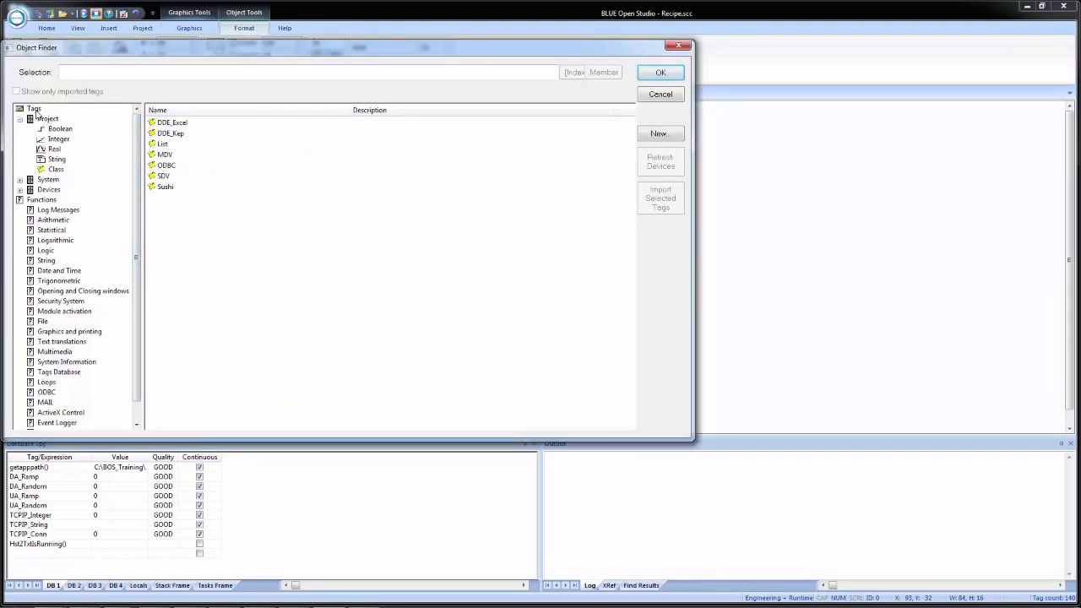
pyautogui.click(56, 159)
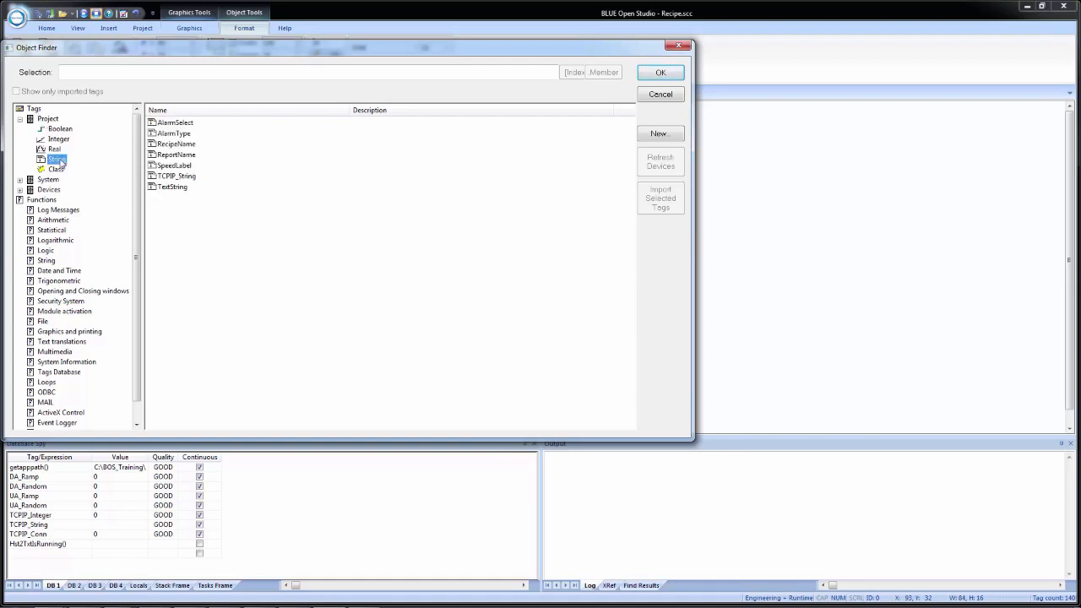
pyautogui.click(184, 145)
pyautogui.doubleClick(205, 145)
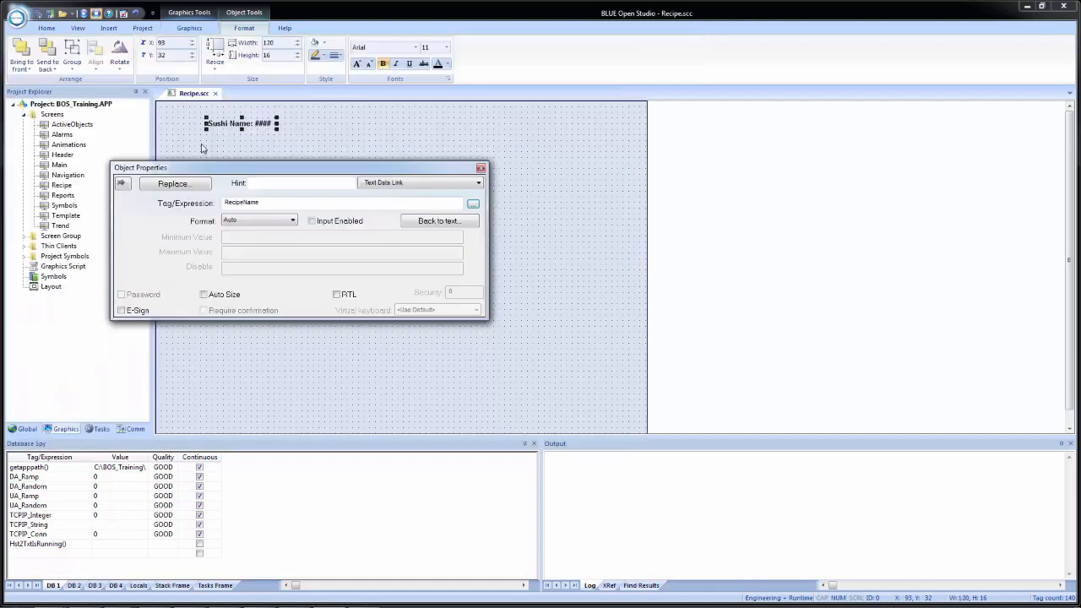
# Step: Enable input with an AlphaNumeric virtual keyboard and extend the caption with ################
pyautogui.click(312, 221)
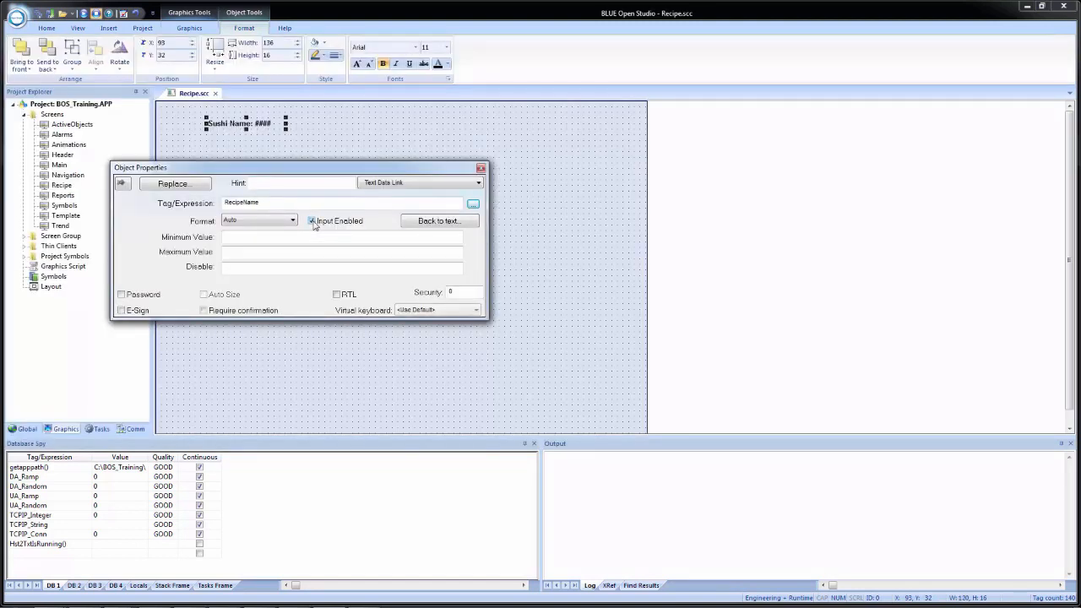
pyautogui.click(435, 311)
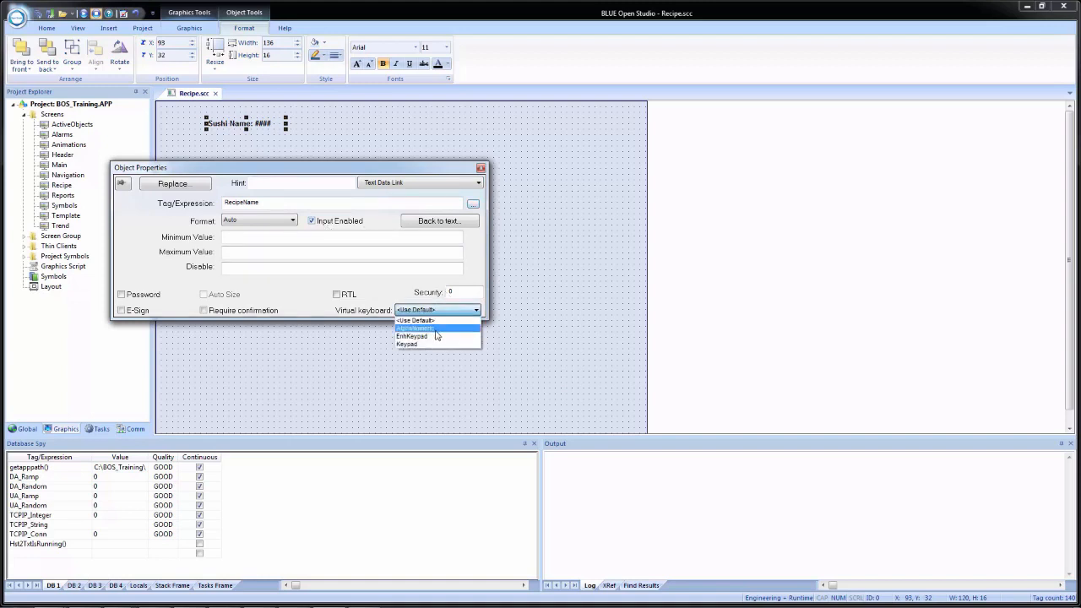
pyautogui.click(438, 329)
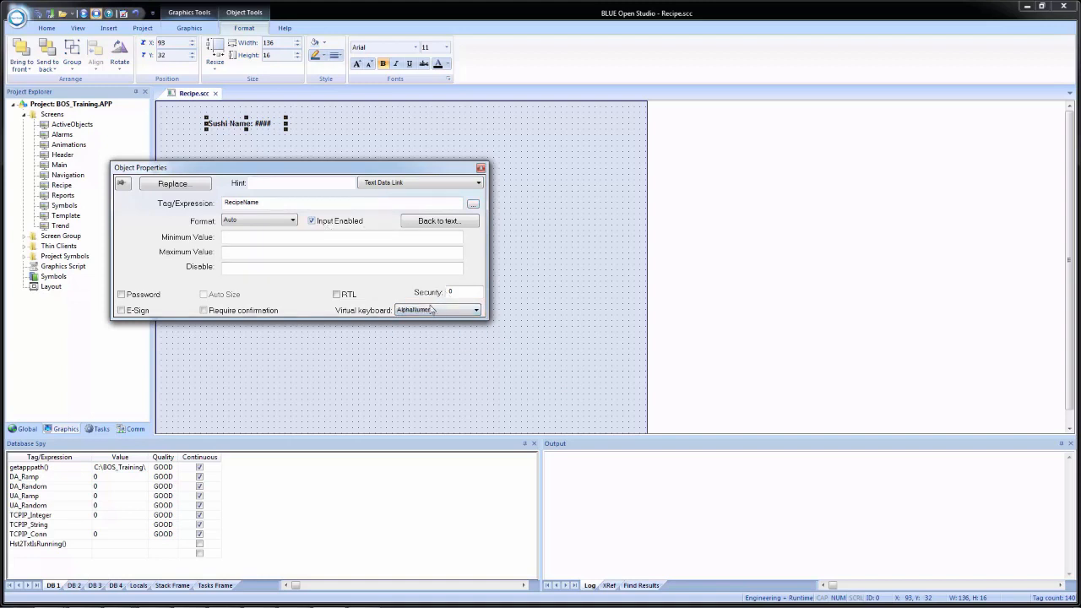
pyautogui.click(439, 221)
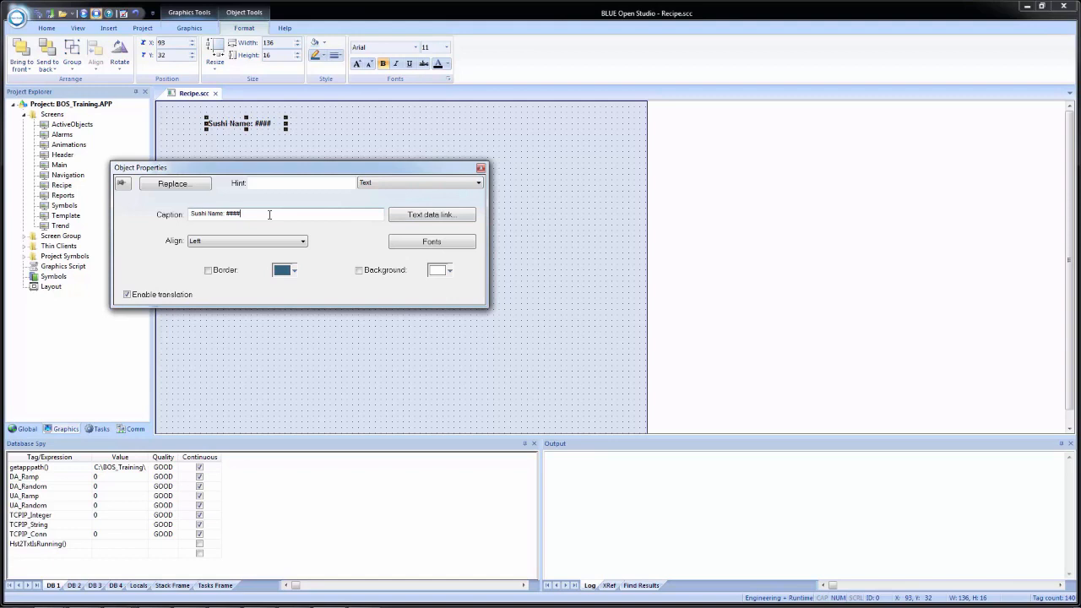
pyautogui.write('####################')
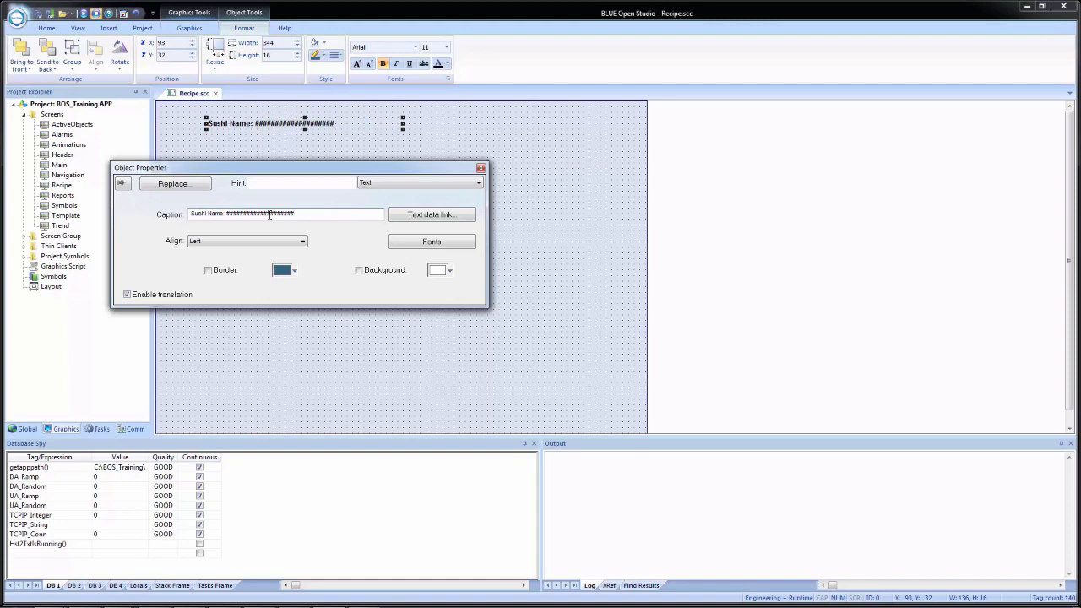
pyautogui.click(533, 183)
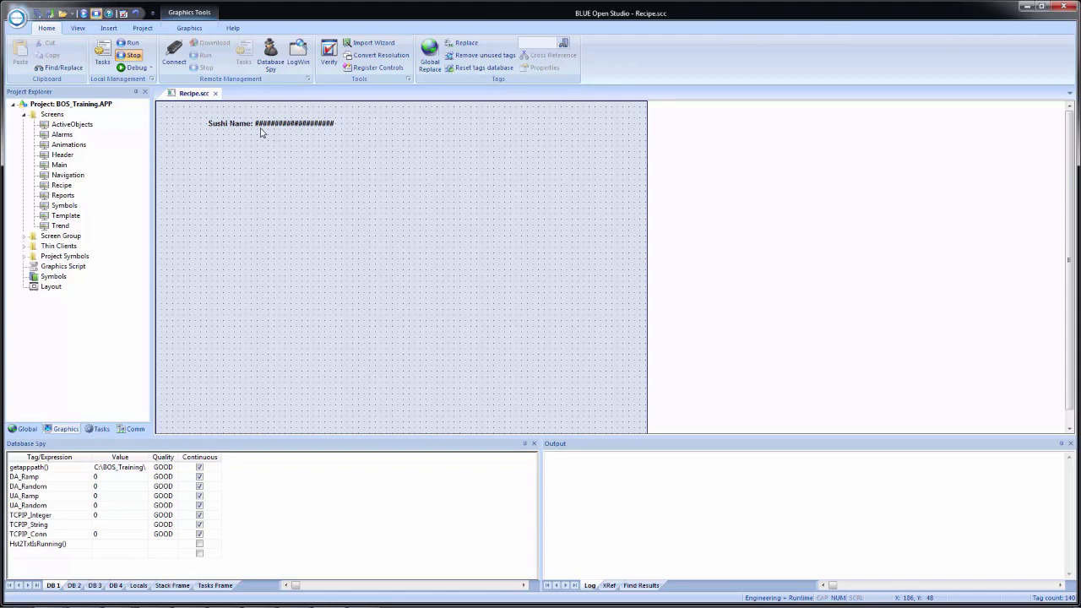
# Step: Copy the Sushi Name label just below it and change the copy's tag to Sushi.Nori
pyautogui.moveTo(234, 127); pyautogui.dragTo(233, 166)
pyautogui.doubleClick(228, 160)
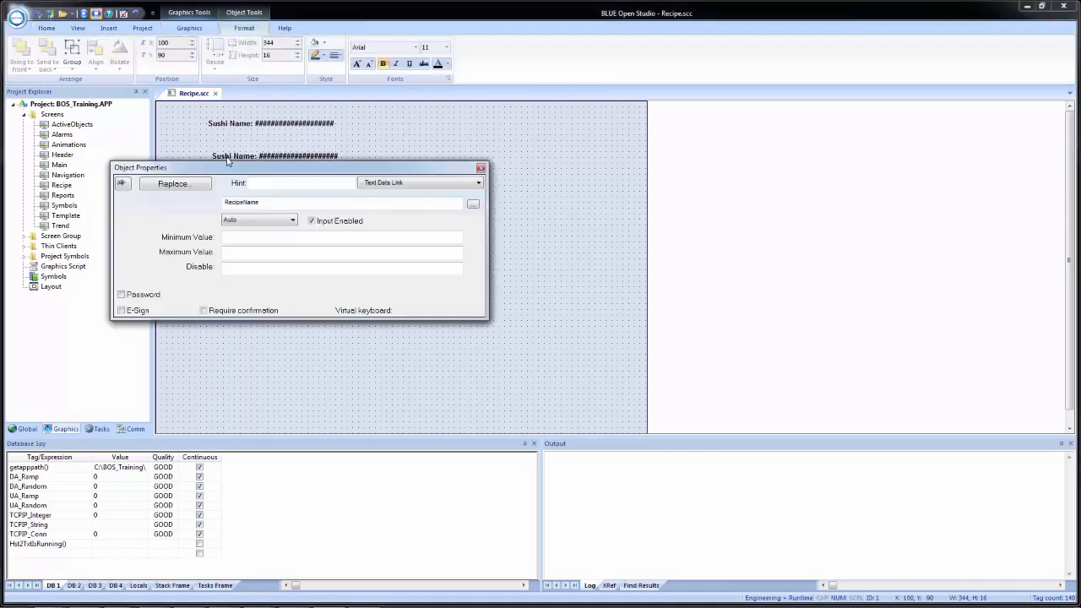
pyautogui.doubleClick(282, 203)
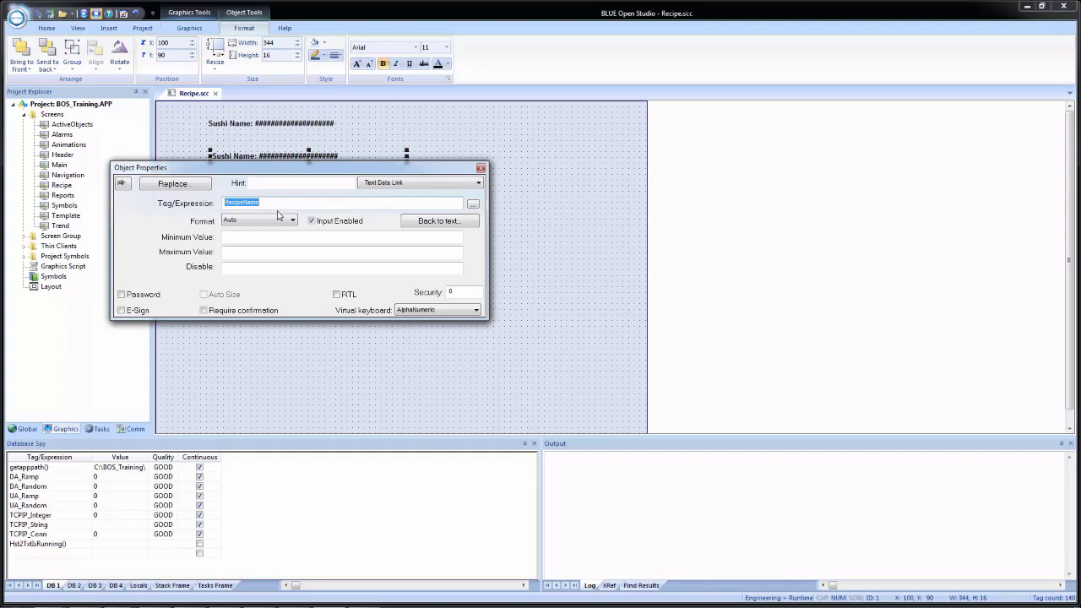
pyautogui.write('Sushi.Nori')
# Step: Give the copy a Keypad virtual keyboard and the caption 'Nori: ###'
pyautogui.click(418, 311)
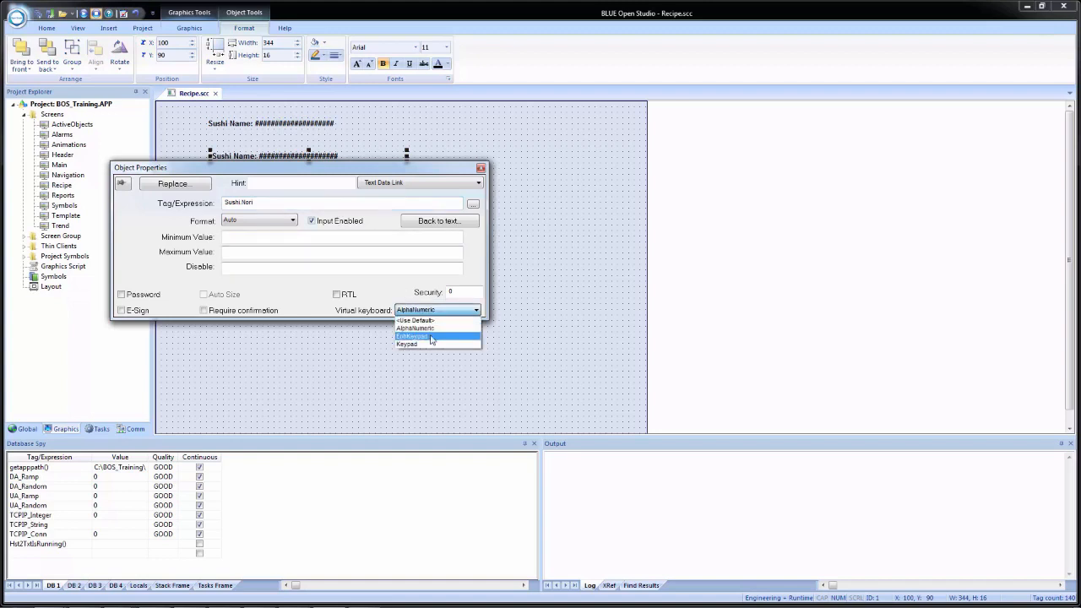
pyautogui.click(433, 344)
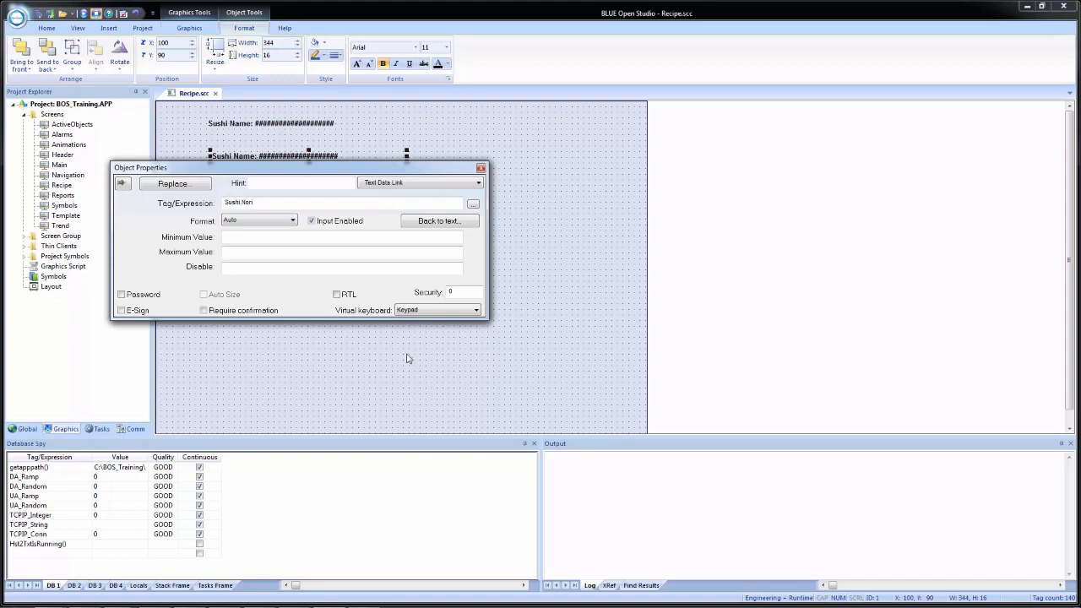
pyautogui.click(438, 221)
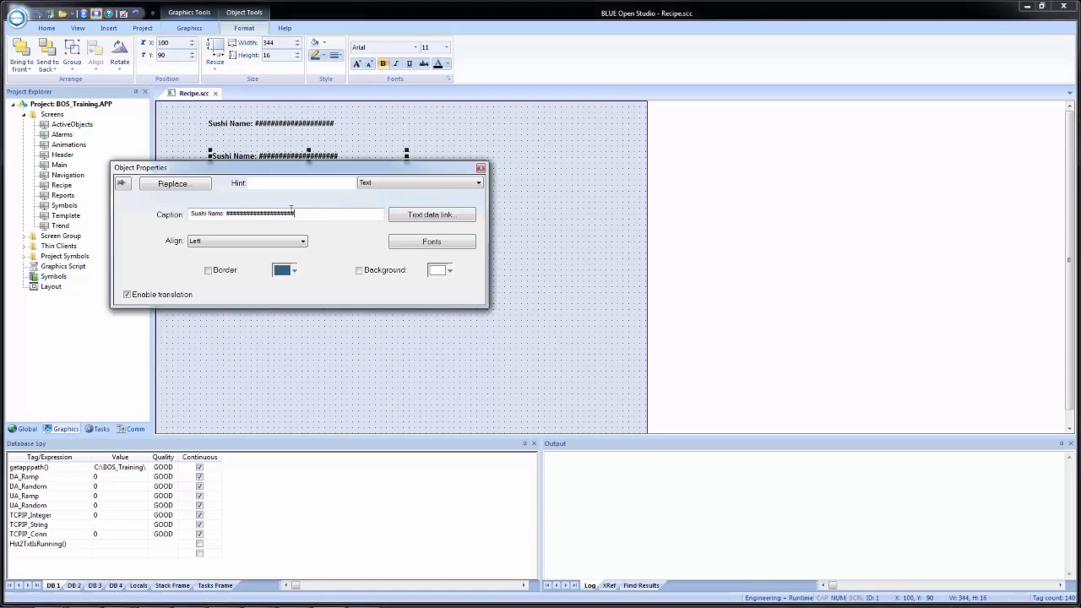
pyautogui.moveTo(293, 214); pyautogui.dragTo(125, 202)
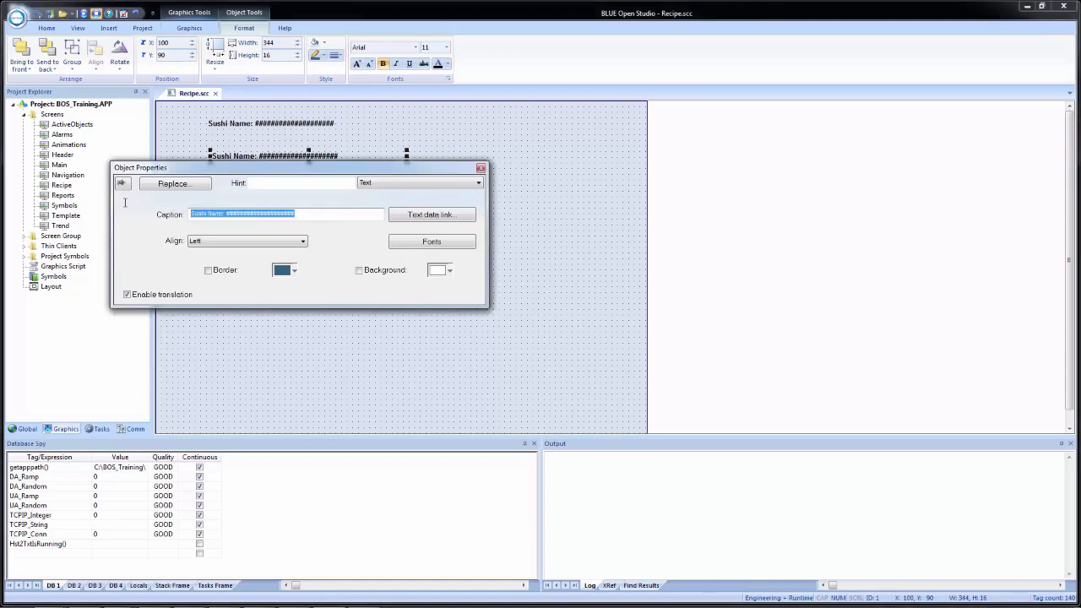
pyautogui.write('No')
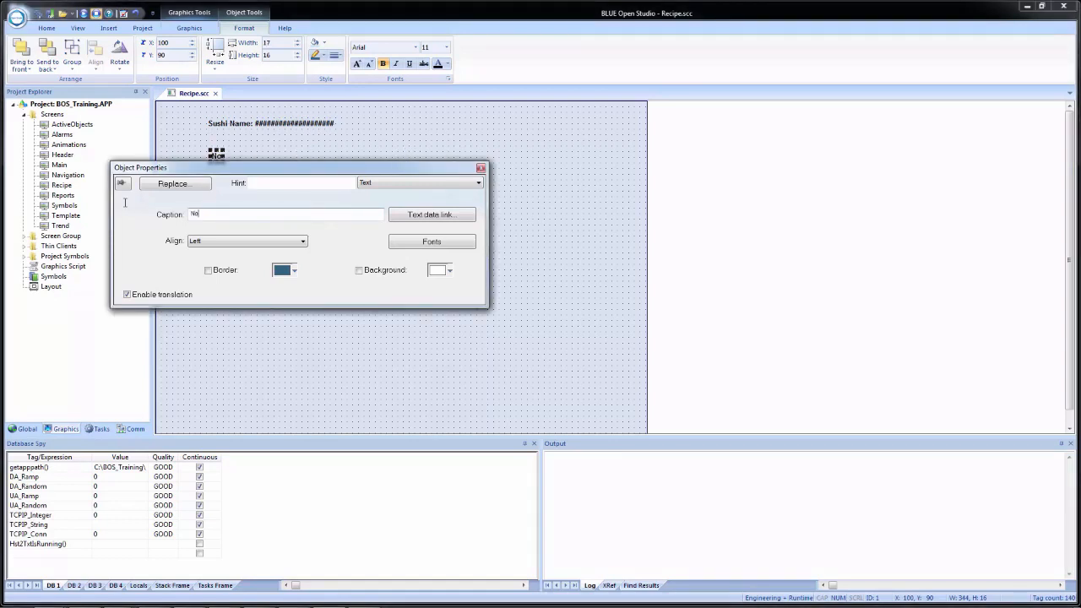
pyautogui.write('ri: ###')
pyautogui.click(323, 351)
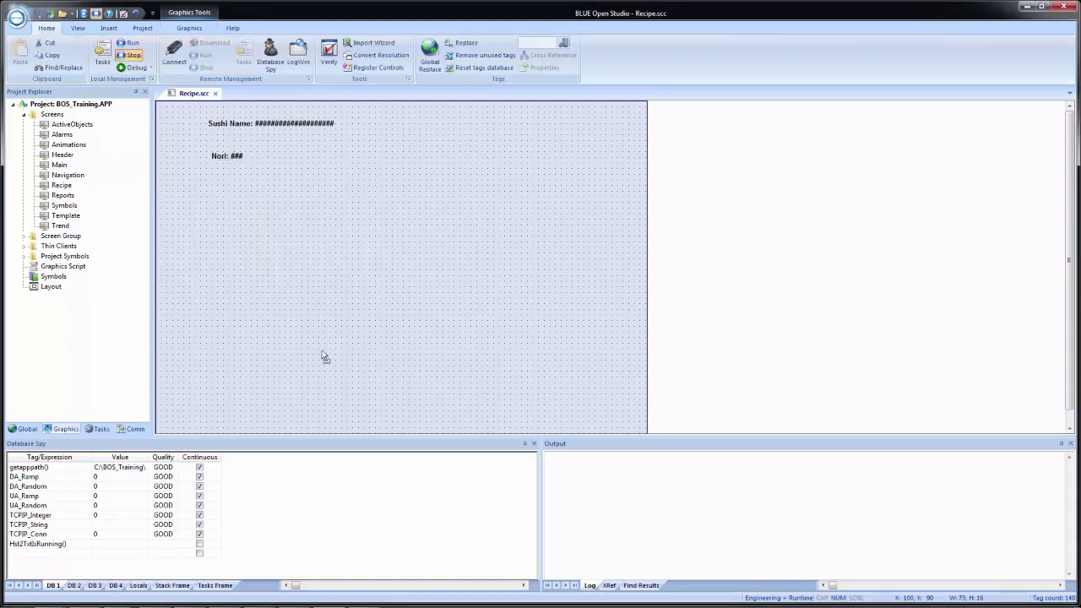
# Step: Copy the Nori label several more times below it and open the copies' properties
pyautogui.click(221, 161)
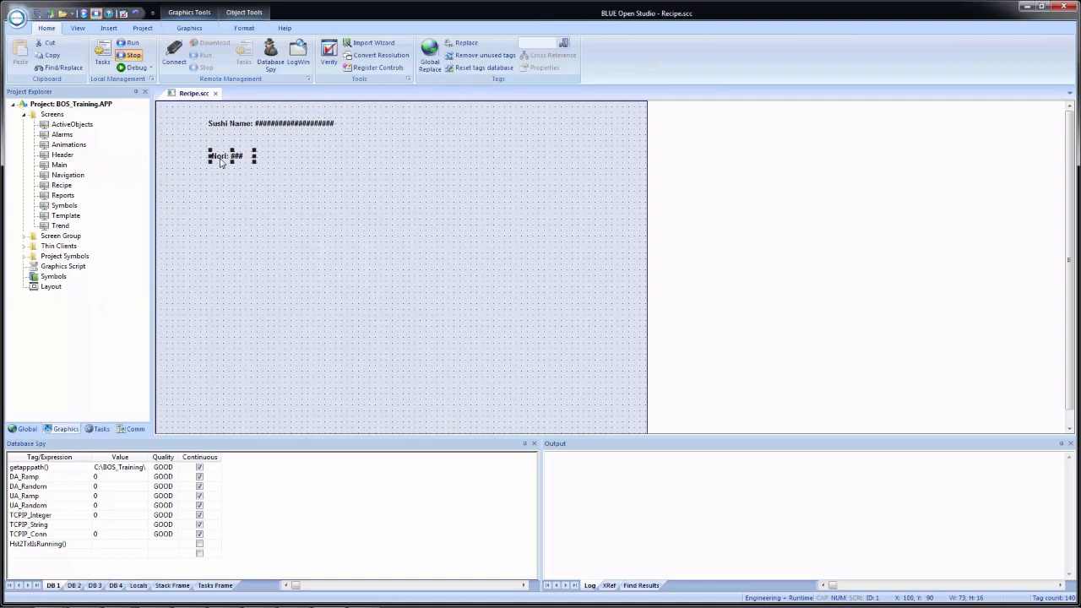
pyautogui.moveTo(218, 158); pyautogui.dragTo(225, 261)
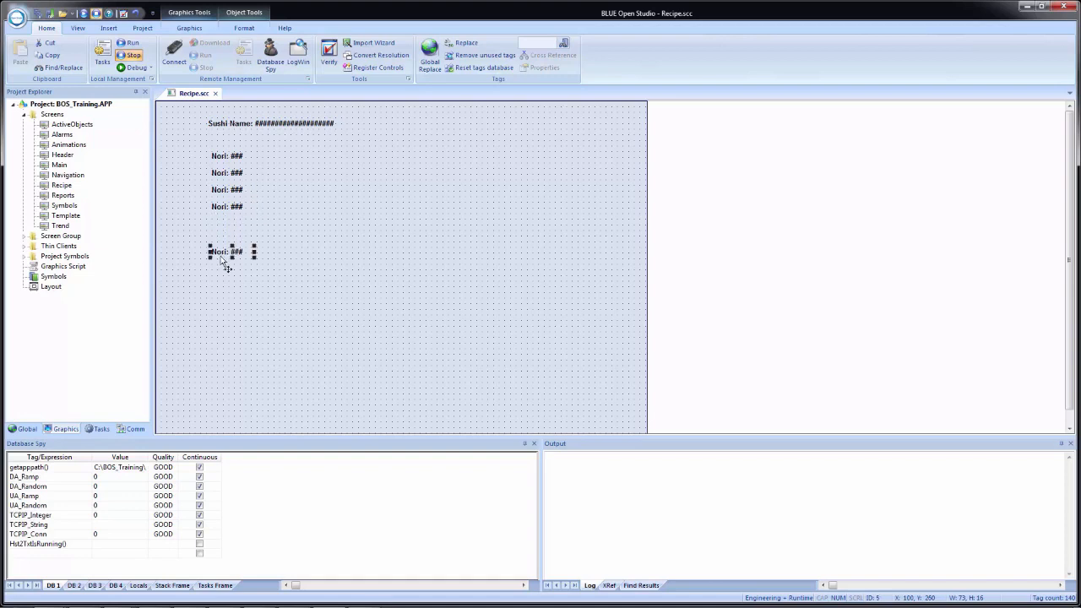
pyautogui.doubleClick(225, 177)
pyautogui.moveTo(224, 169); pyautogui.dragTo(445, 149)
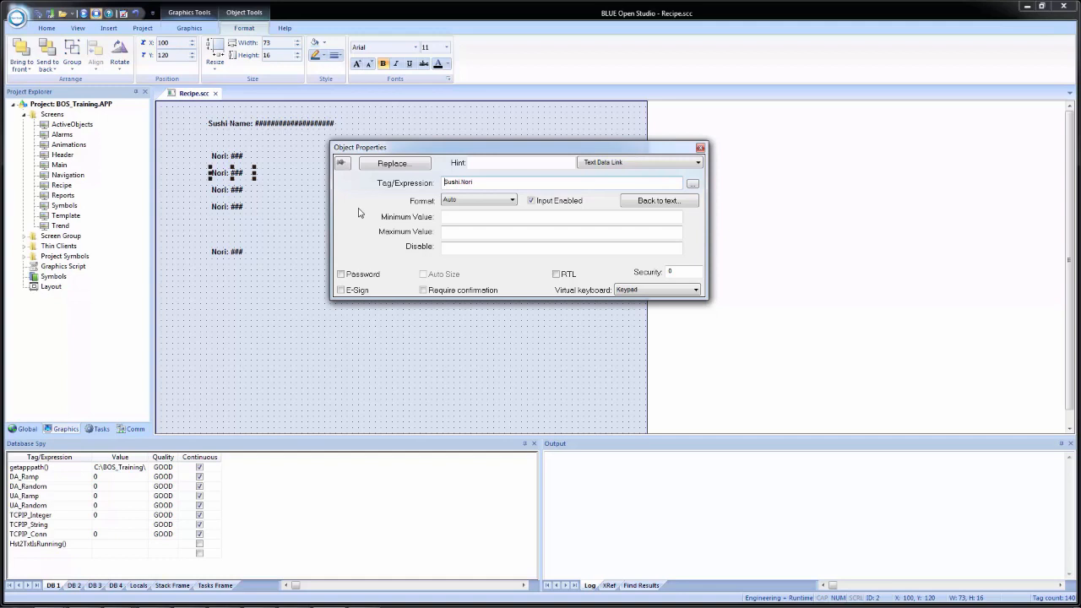
pyautogui.click(223, 158)
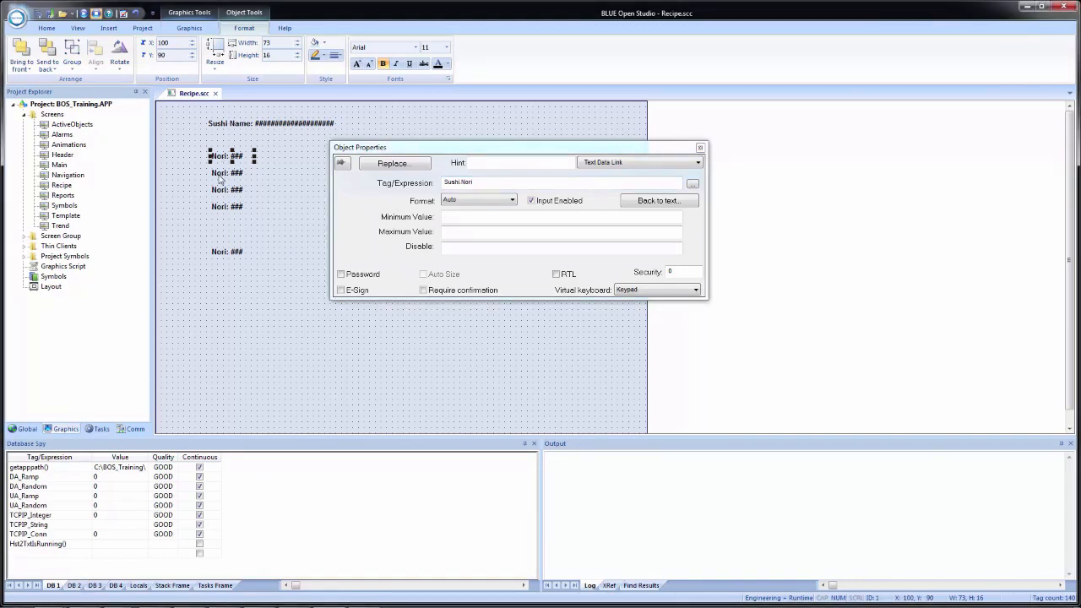
pyautogui.click(223, 176)
pyautogui.click(223, 193)
pyautogui.click(223, 209)
pyautogui.click(223, 255)
pyautogui.click(223, 209)
pyautogui.click(223, 190)
pyautogui.click(226, 176)
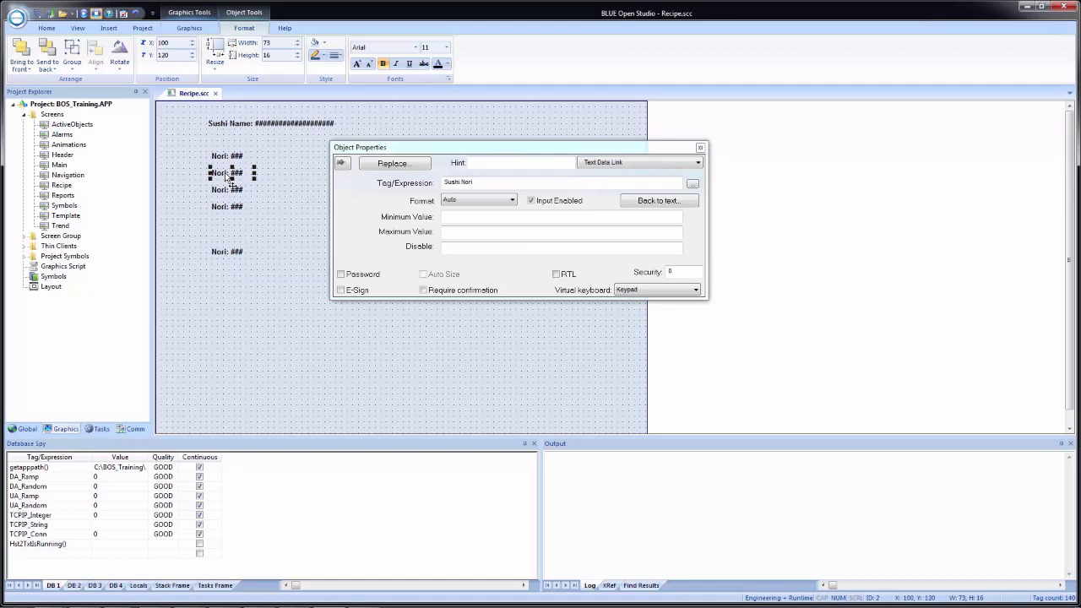
pyautogui.click(227, 159)
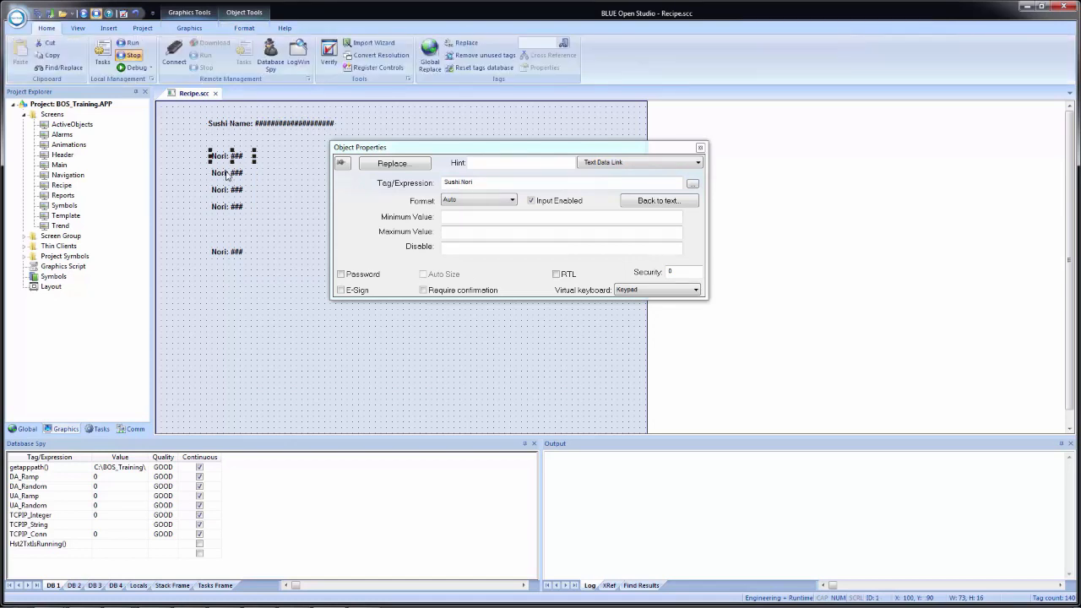
pyautogui.click(226, 174)
# Step: Relink the second label to Sushi.Rice and change its caption to 'Rice:'
pyautogui.click(492, 183)
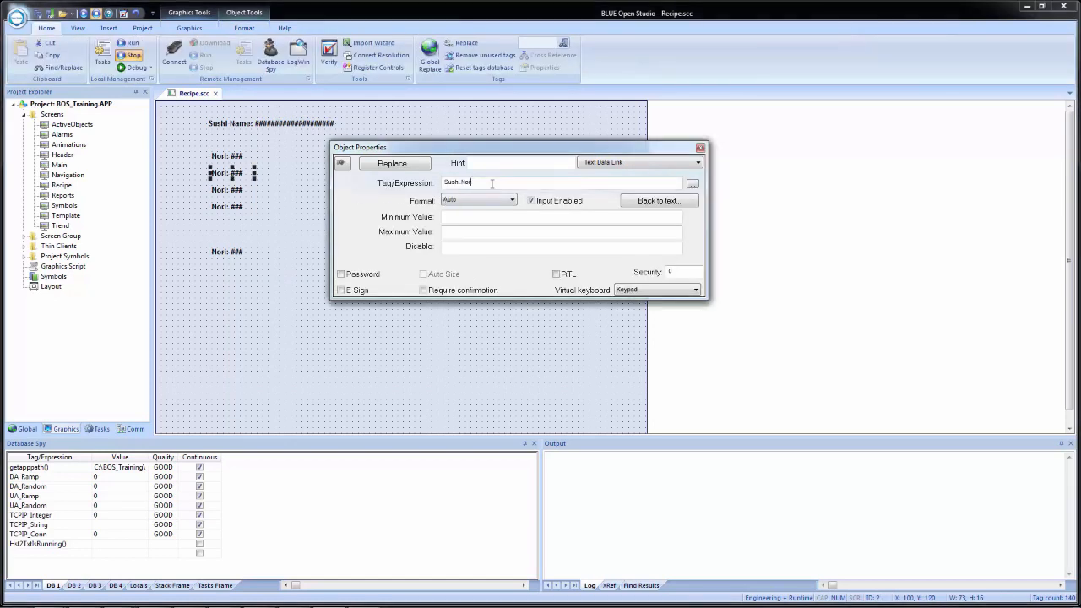
pyautogui.press('BackSpace')
pyautogui.press('BackSpace')
pyautogui.press('BackSpace')
pyautogui.press('BackSpace')
pyautogui.write('Rice')
pyautogui.click(653, 203)
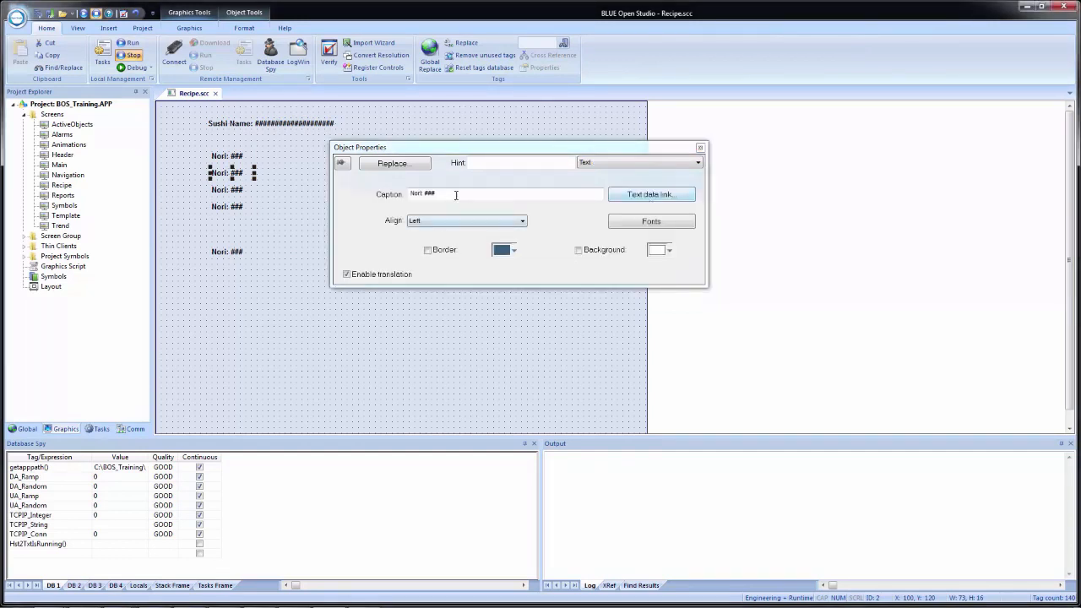
pyautogui.doubleClick(417, 193)
pyautogui.write('R')
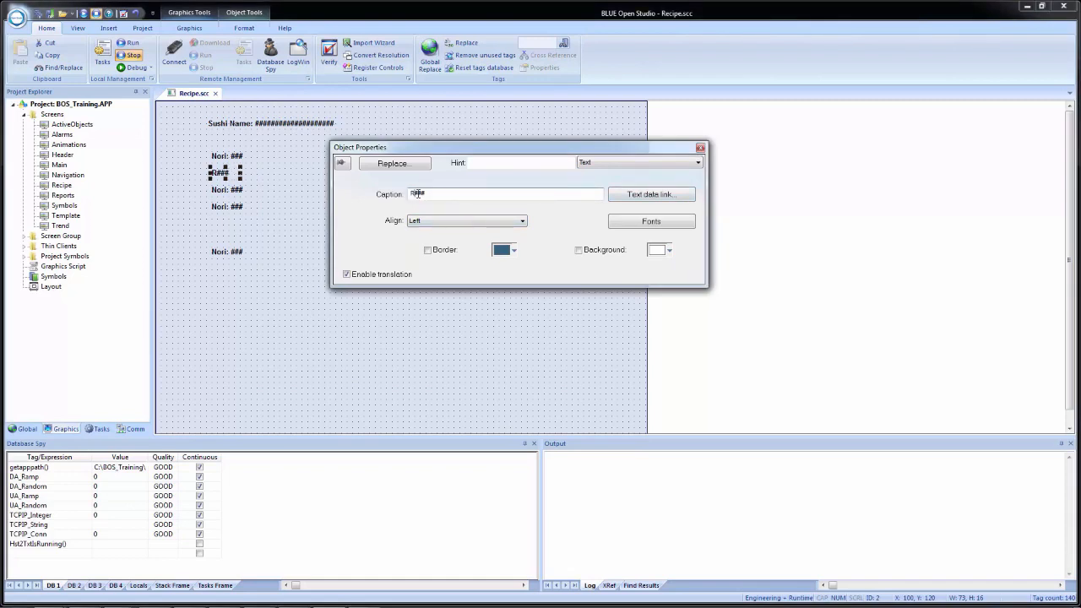
pyautogui.write('ice:')
# Step: Retitle the remaining copies 'Salmon:', 'Tuna' and 'Wasabi:'
pyautogui.click(229, 193)
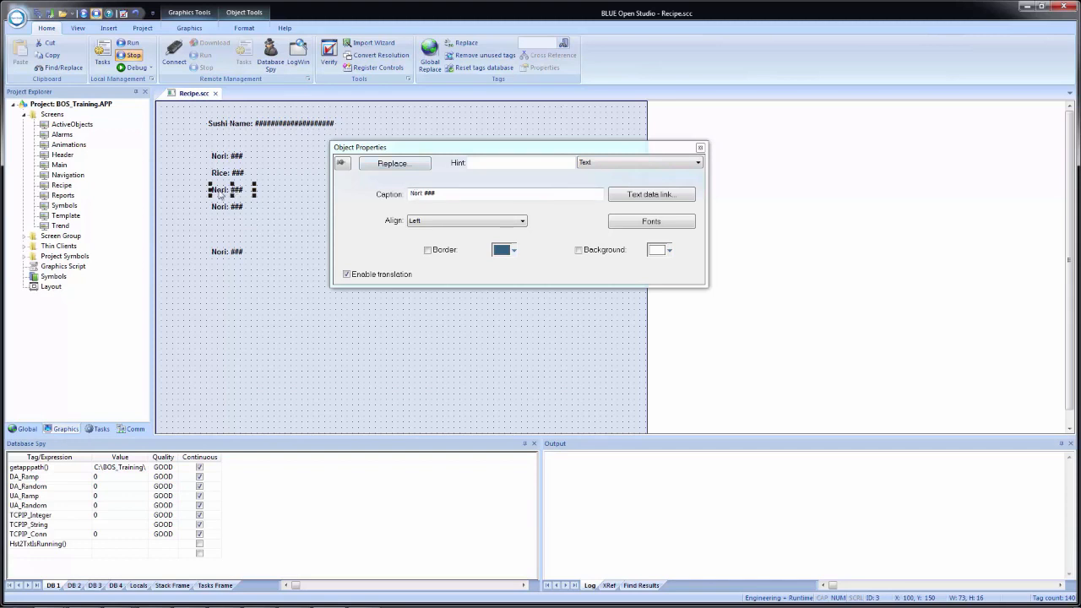
pyautogui.doubleClick(418, 194)
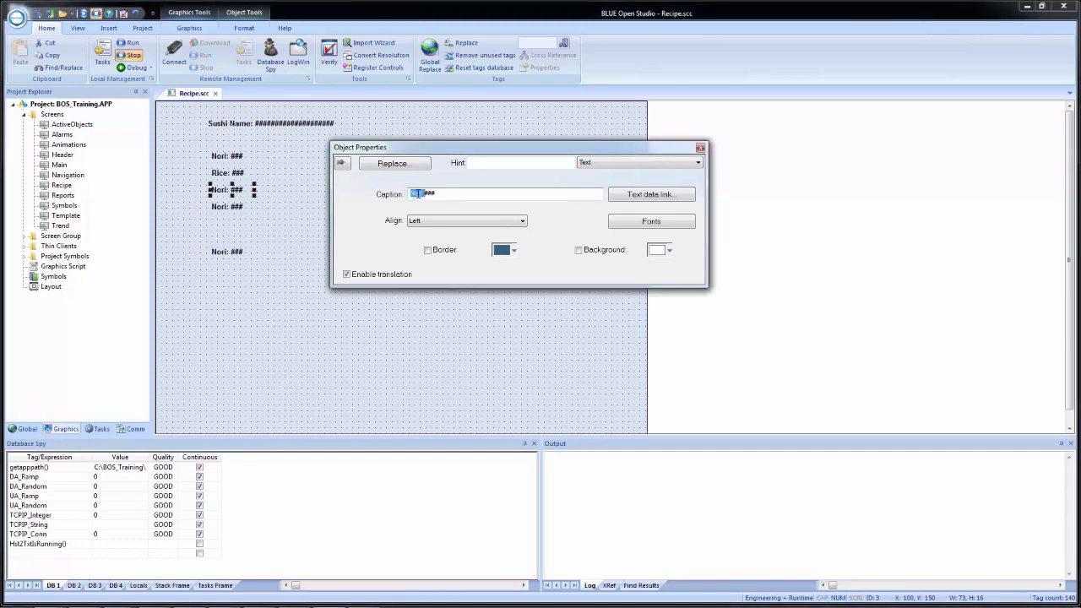
pyautogui.write('Salmon')
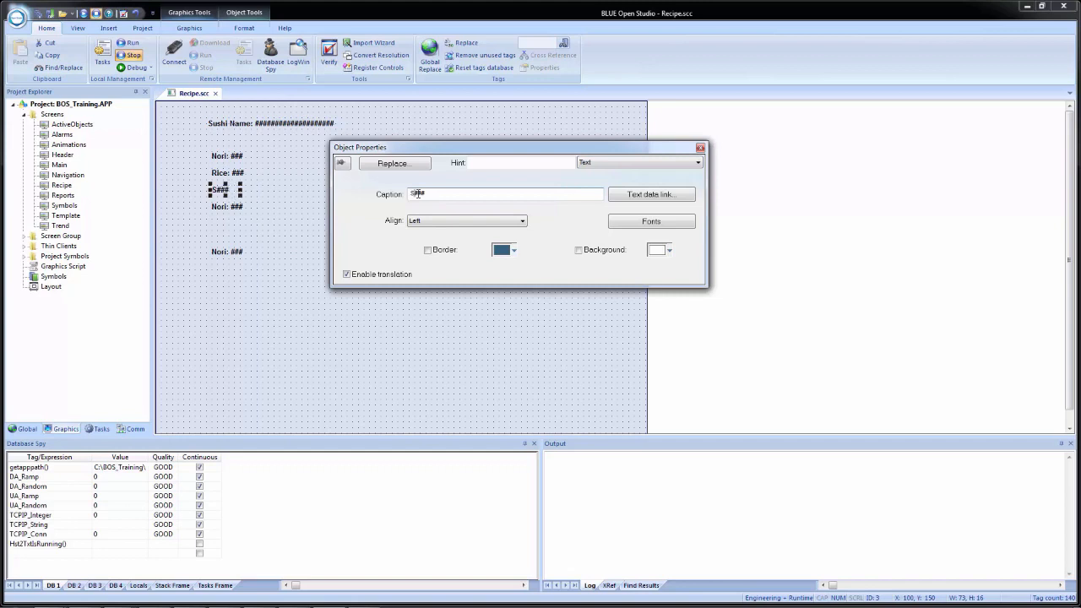
pyautogui.write(':')
pyautogui.click(226, 209)
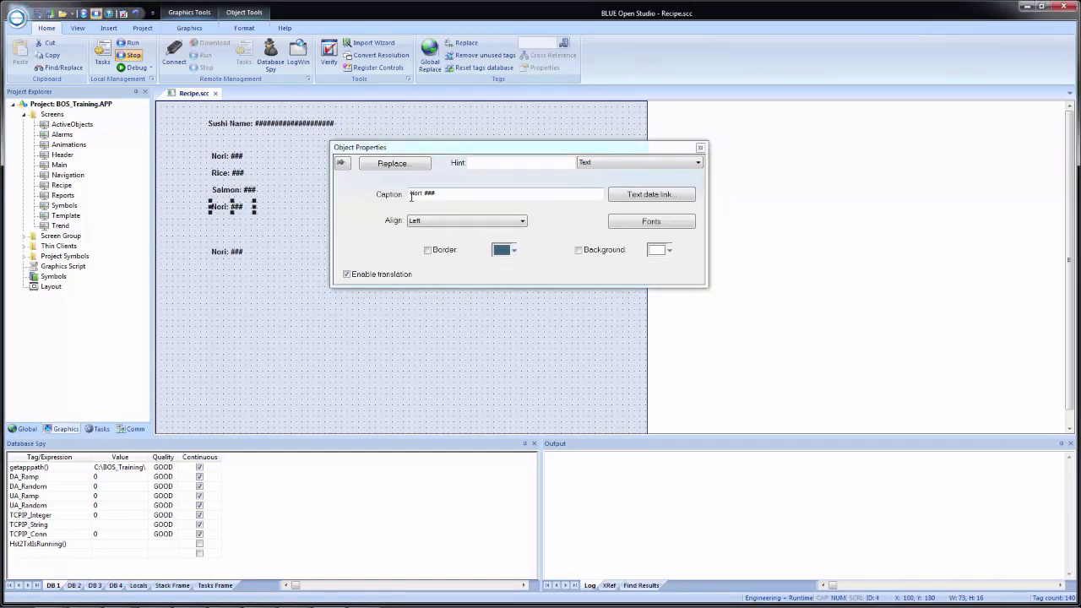
pyautogui.doubleClick(415, 195)
pyautogui.write('Tuna')
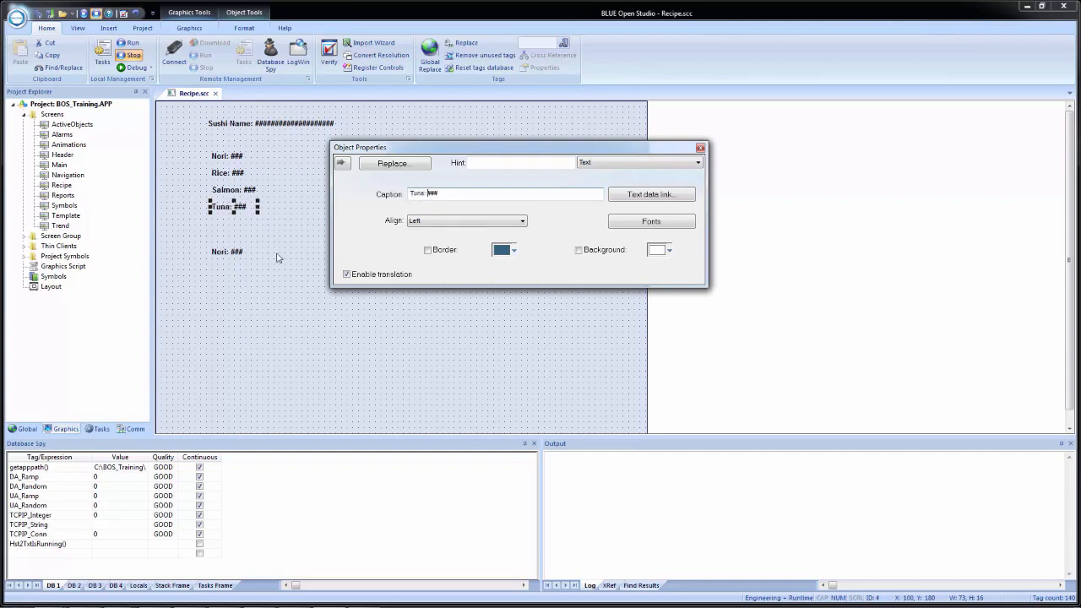
pyautogui.click(237, 254)
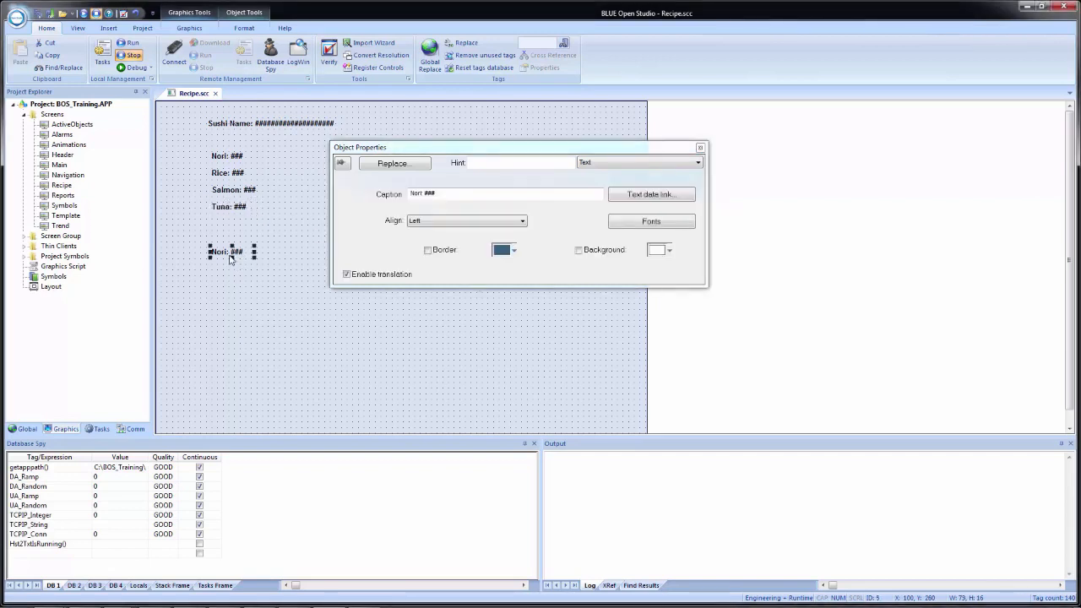
pyautogui.doubleClick(416, 193)
pyautogui.write('Wasabi')
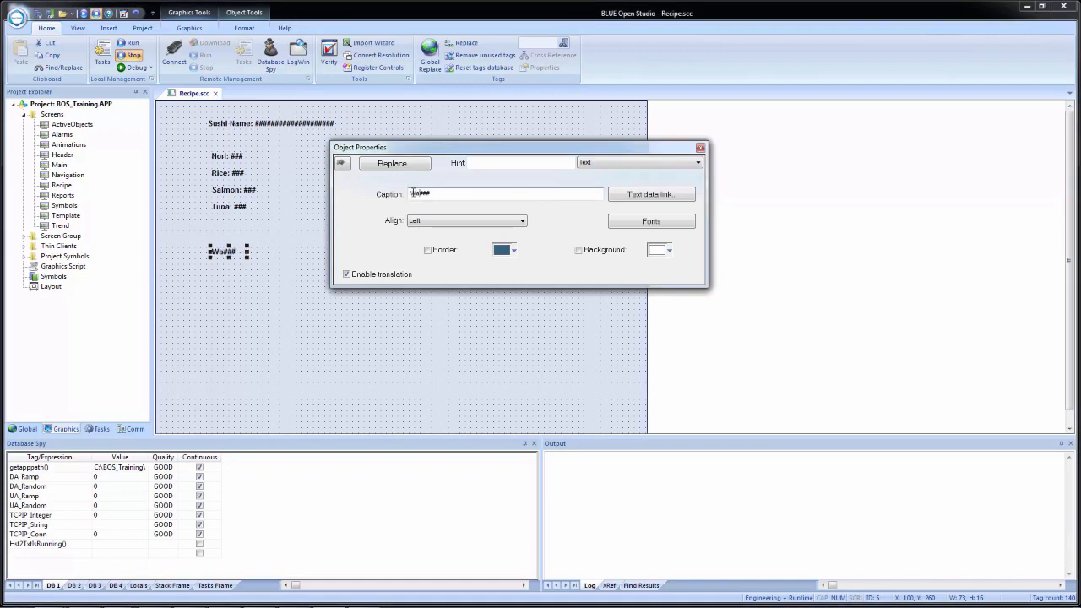
pyautogui.write(':')
pyautogui.click(649, 197)
# Step: Relink the Tuna label's tag expression to Sushi.Tuna
pyautogui.click(498, 178)
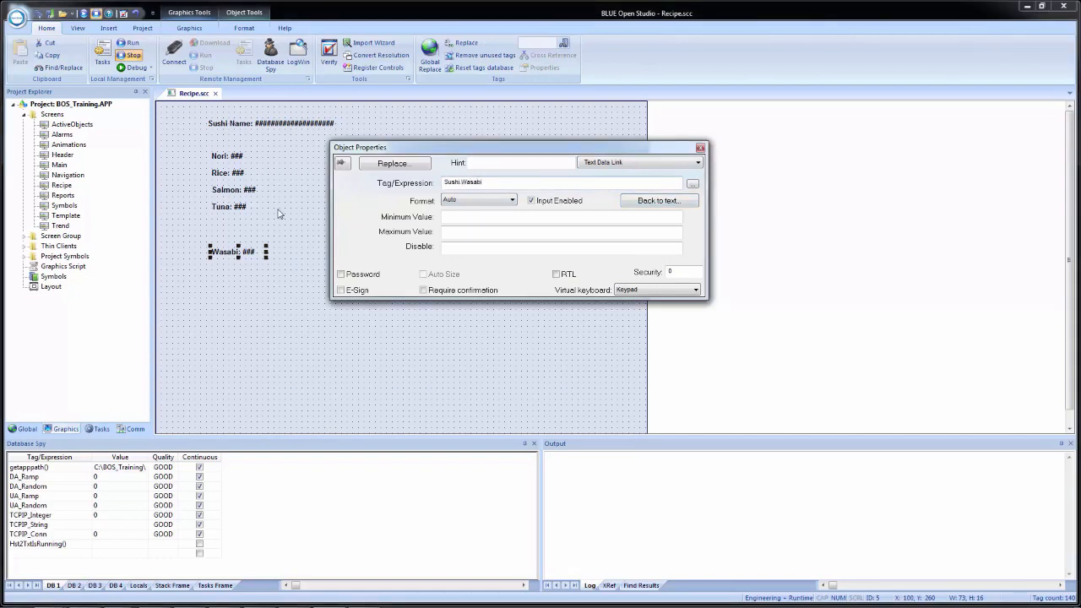
pyautogui.click(237, 211)
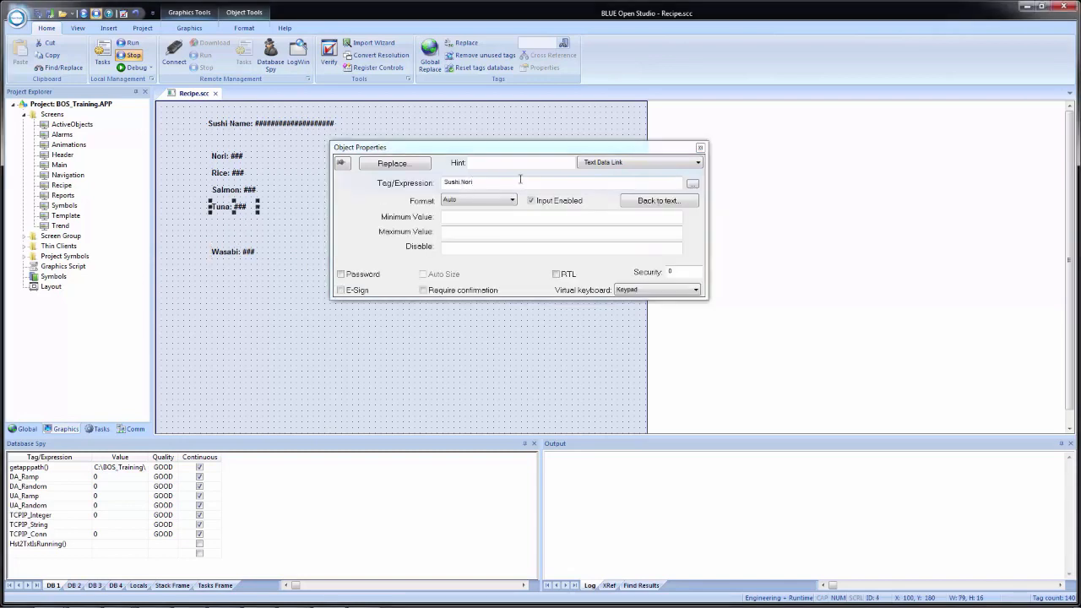
pyautogui.click(519, 182)
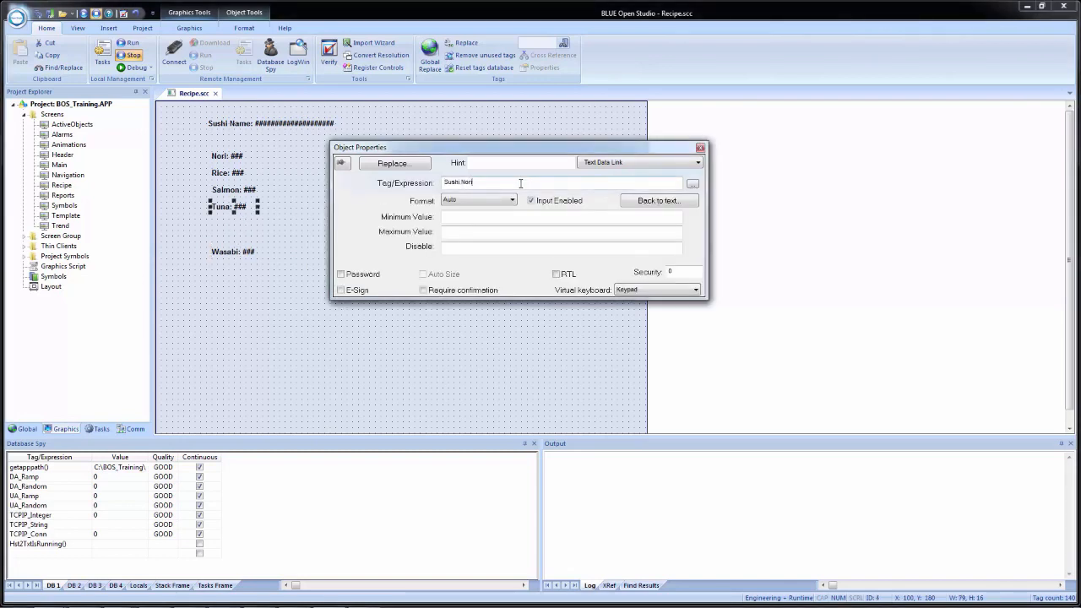
pyautogui.press('BackSpace')
pyautogui.press('BackSpace')
pyautogui.press('BackSpace')
pyautogui.write('tun')
pyautogui.press('BackSpace')
pyautogui.press('BackSpace')
pyautogui.press('BackSpace')
pyautogui.write('Tuna')
# Step: Relink the Salmon label to Sushi.Salmon, check the Rice label, and close the properties
pyautogui.click(243, 191)
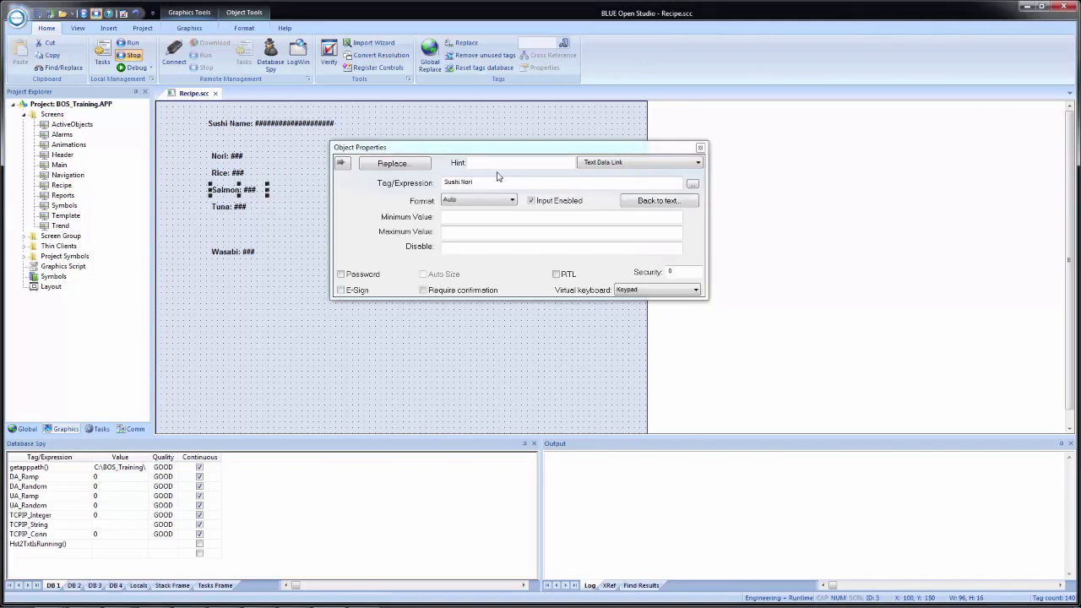
pyautogui.click(490, 183)
pyautogui.press('BackSpace')
pyautogui.press('BackSpace')
pyautogui.press('BackSpace')
pyautogui.press('BackSpace')
pyautogui.write('Sa')
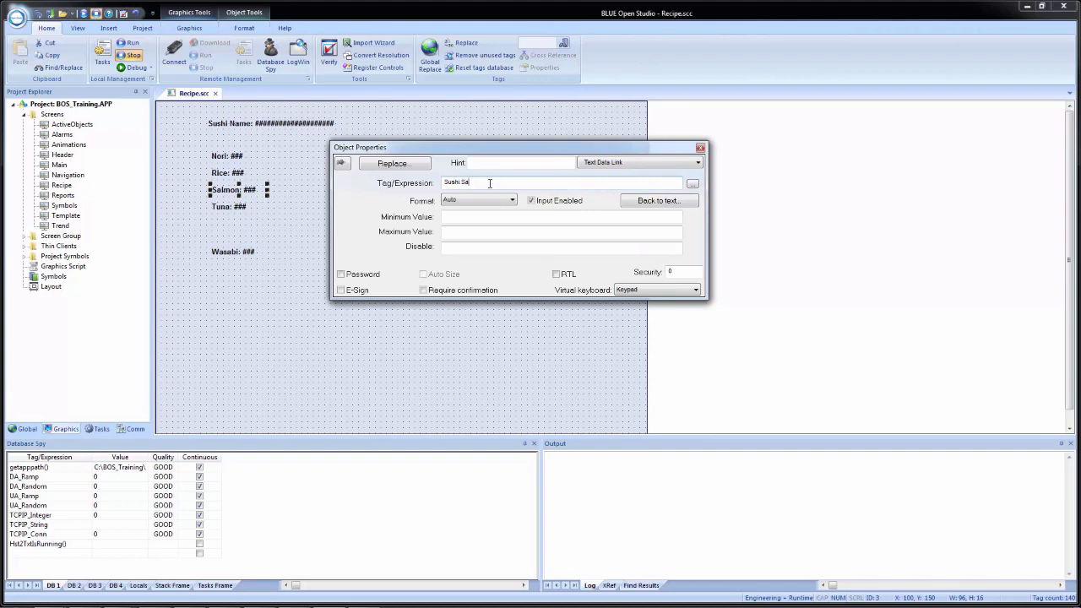
pyautogui.write('lmon')
pyautogui.click(222, 174)
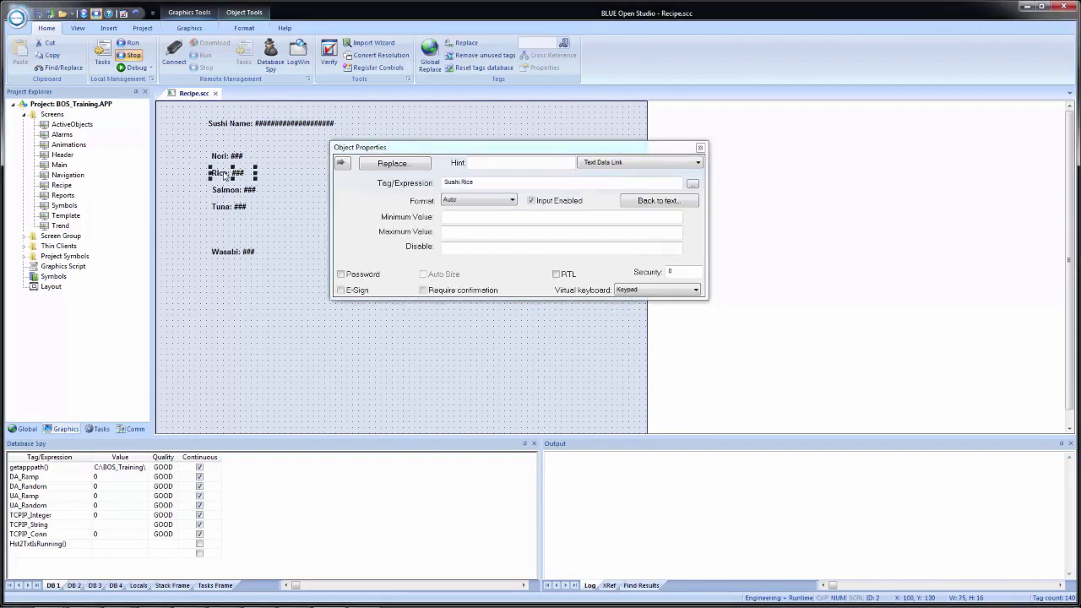
pyautogui.click(275, 295)
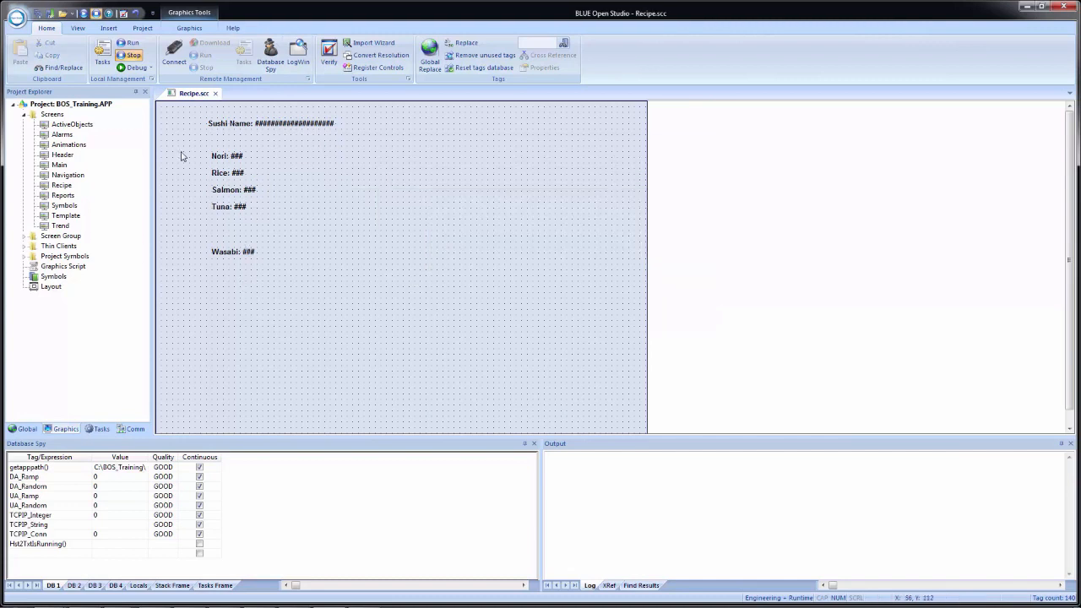
# Step: Select the Nori-to-Wasabi labels and apply Format > Align > Distribute Vertically
pyautogui.moveTo(186, 140); pyautogui.dragTo(286, 292)
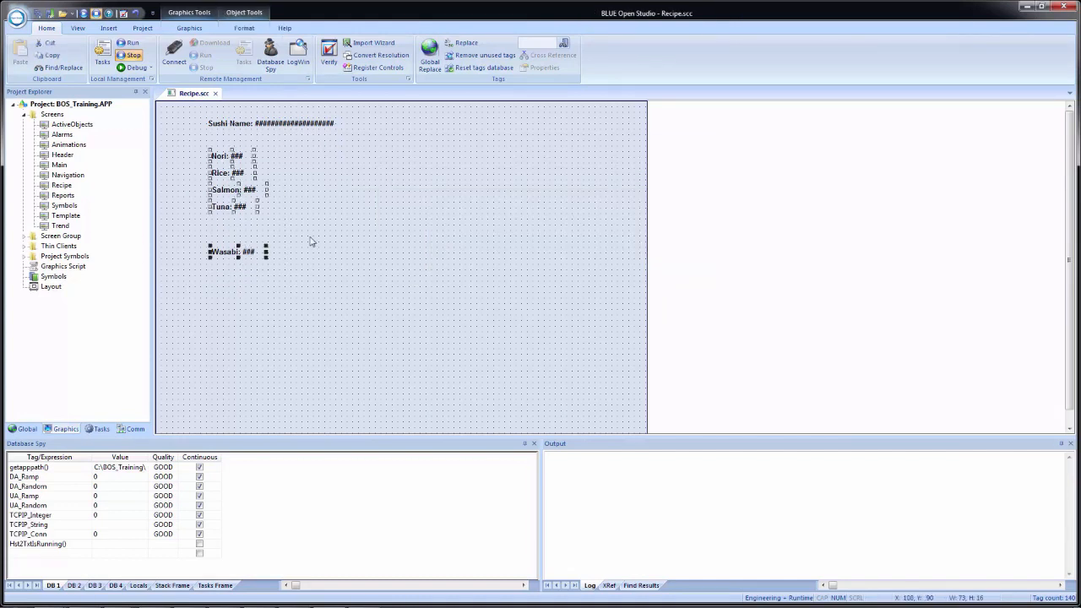
pyautogui.click(245, 28)
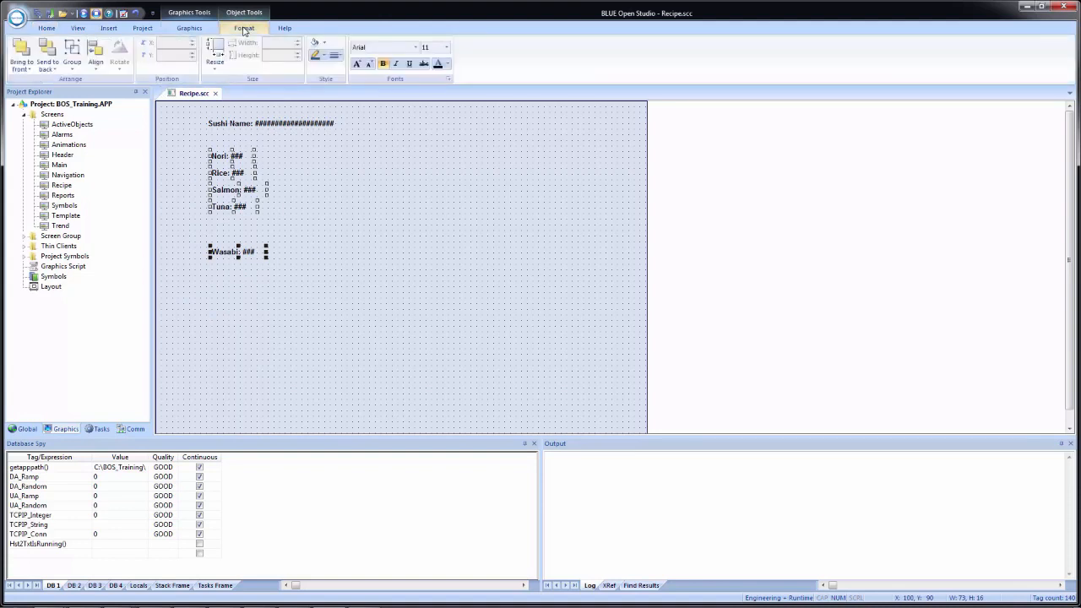
pyautogui.click(96, 67)
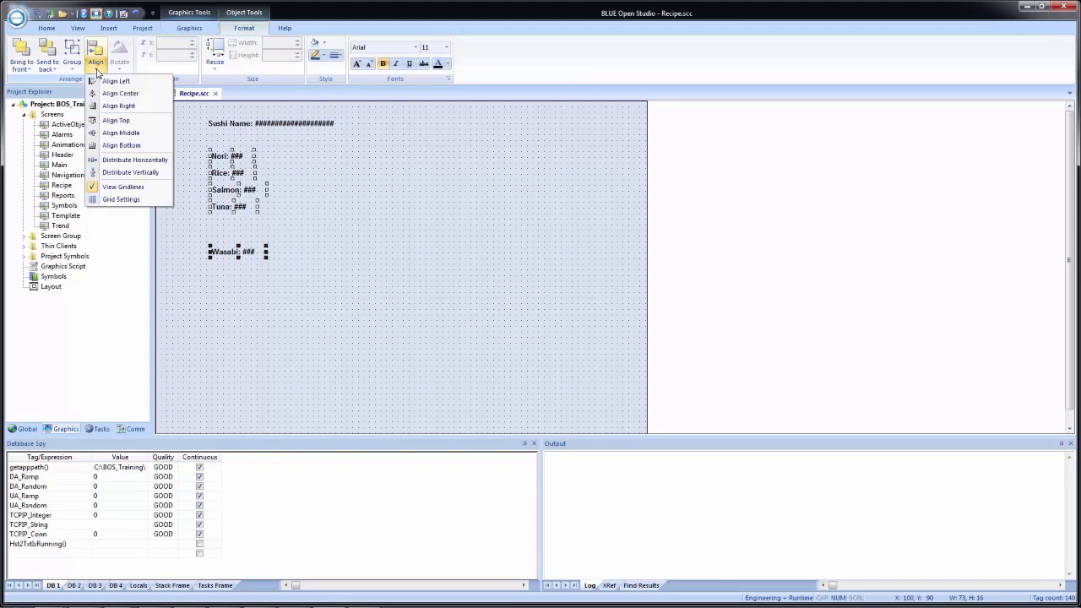
pyautogui.click(135, 172)
pyautogui.click(375, 193)
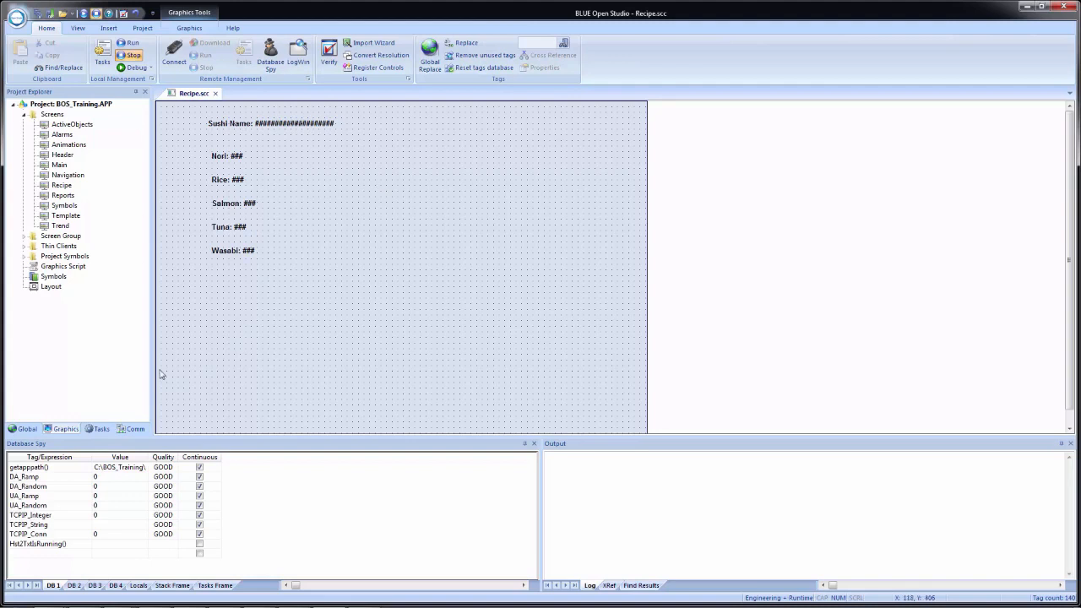
# Step: Open the Recipe1: Sushi Recipe worksheet from Tasks, then return to Recipe.scc
pyautogui.click(97, 429)
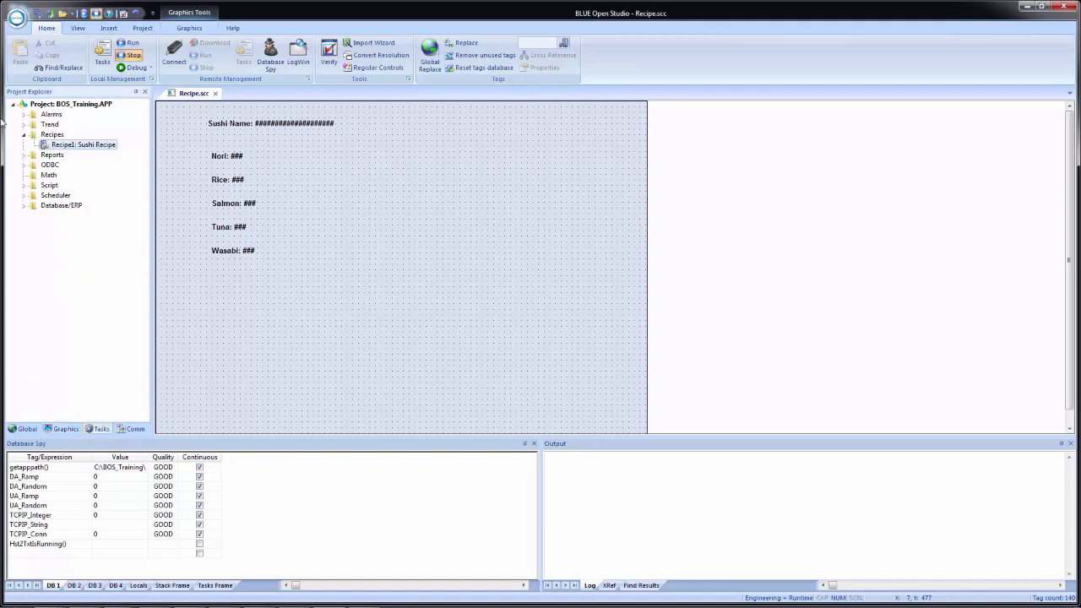
pyautogui.doubleClick(65, 145)
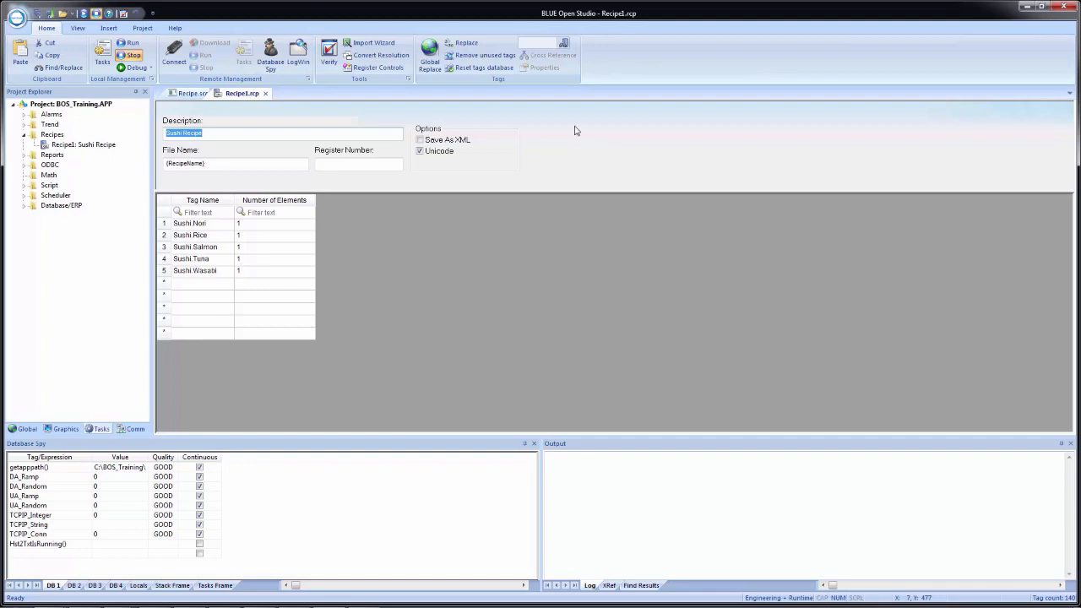
pyautogui.click(189, 93)
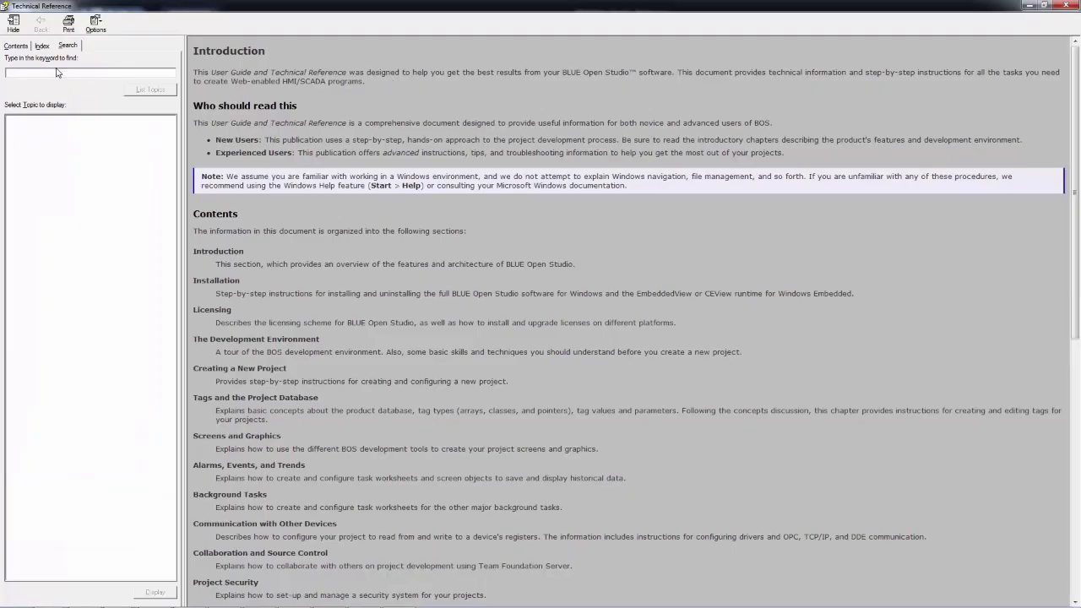
# Step: Search the help for 'recipe', read the Recipe function topic, then close the help window
pyautogui.write('mcipe')
pyautogui.press('Return')
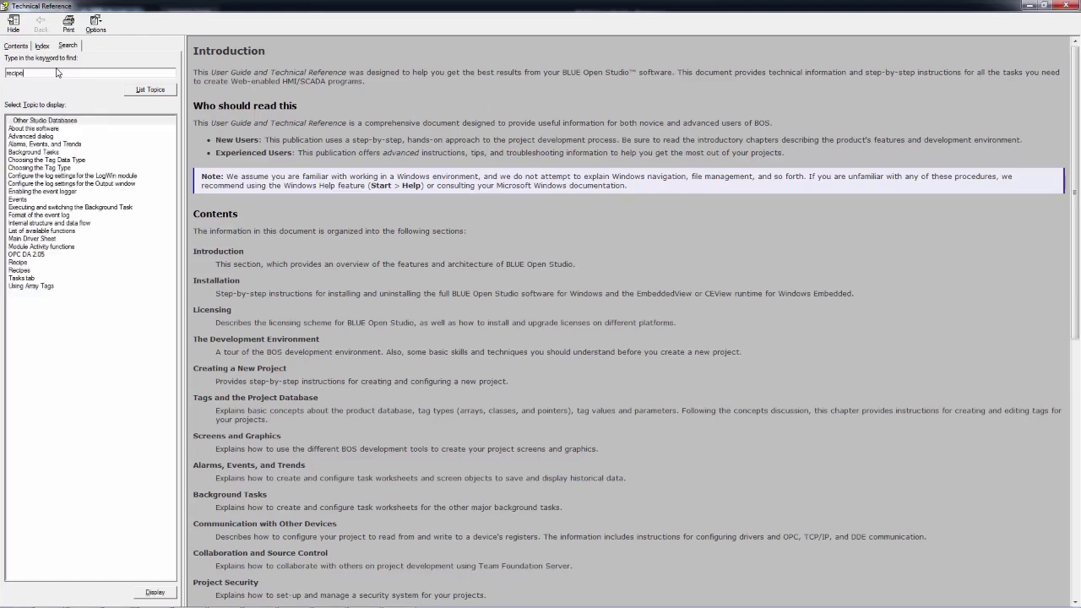
pyautogui.doubleClick(17, 262)
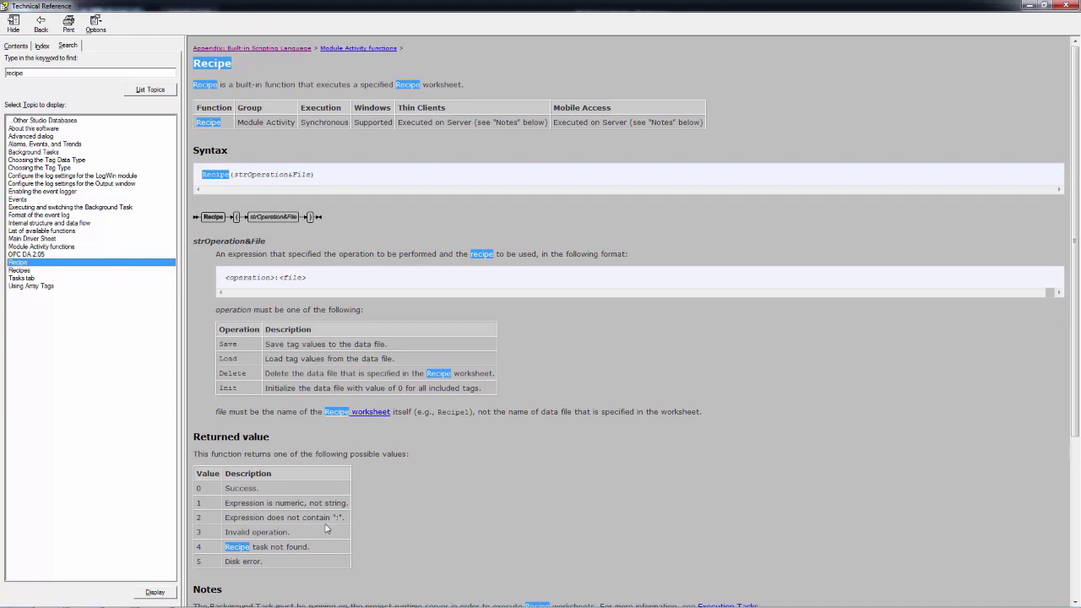
pyautogui.click(502, 486)
pyautogui.scroll(-3, 501, 486)
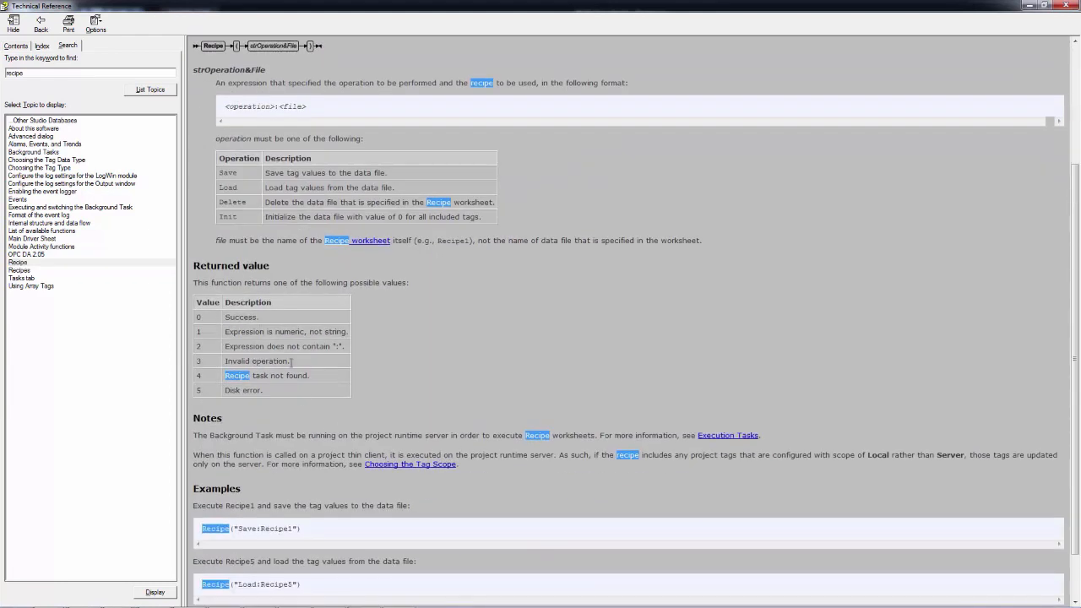
pyautogui.scroll(-1, 550, 354)
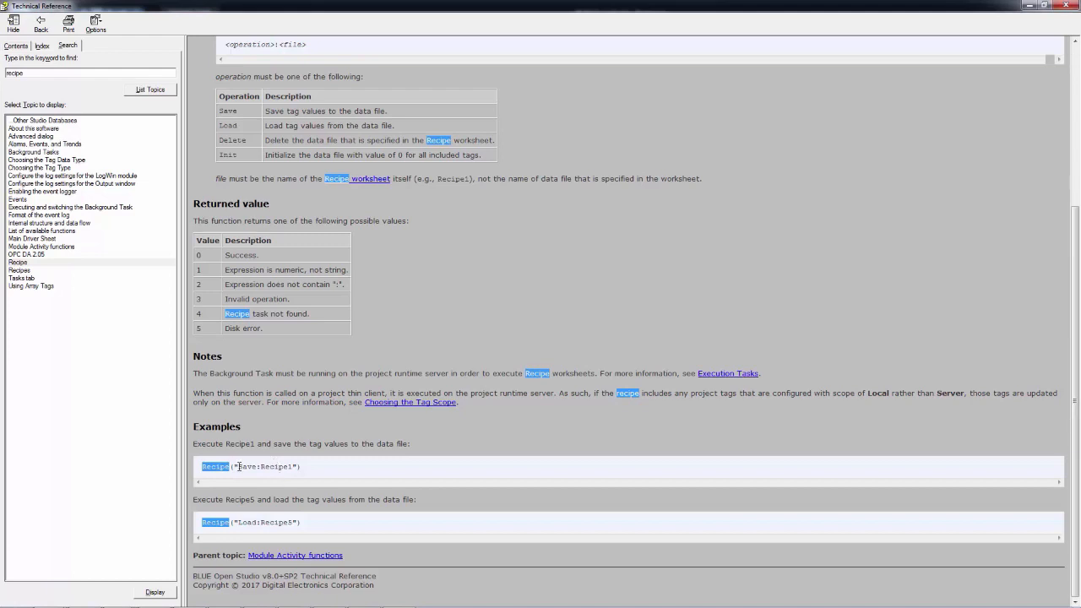
pyautogui.scroll(4, 239, 467)
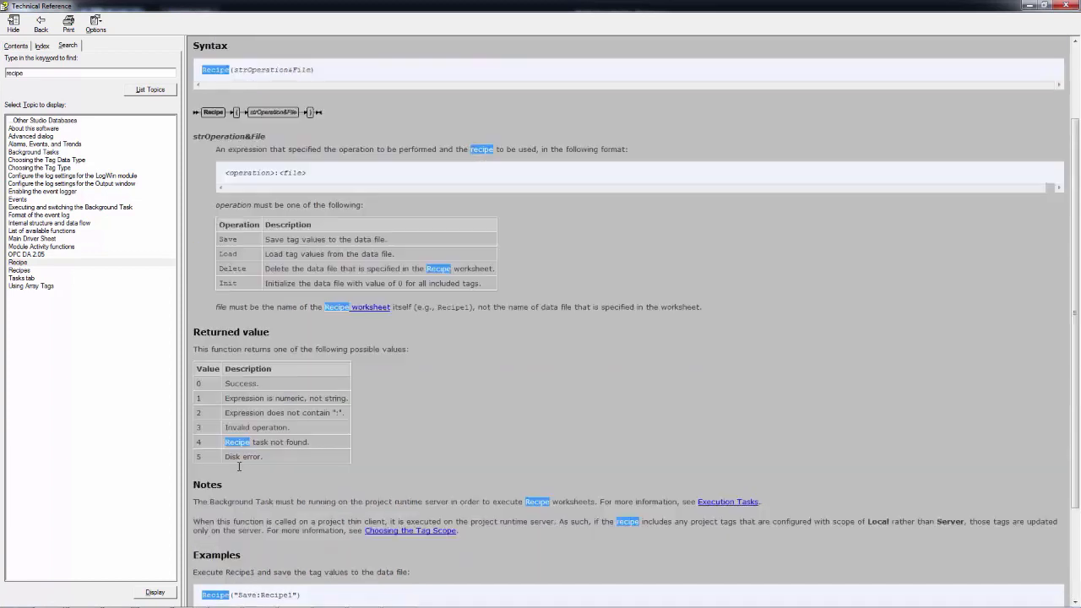
pyautogui.click(1028, 5)
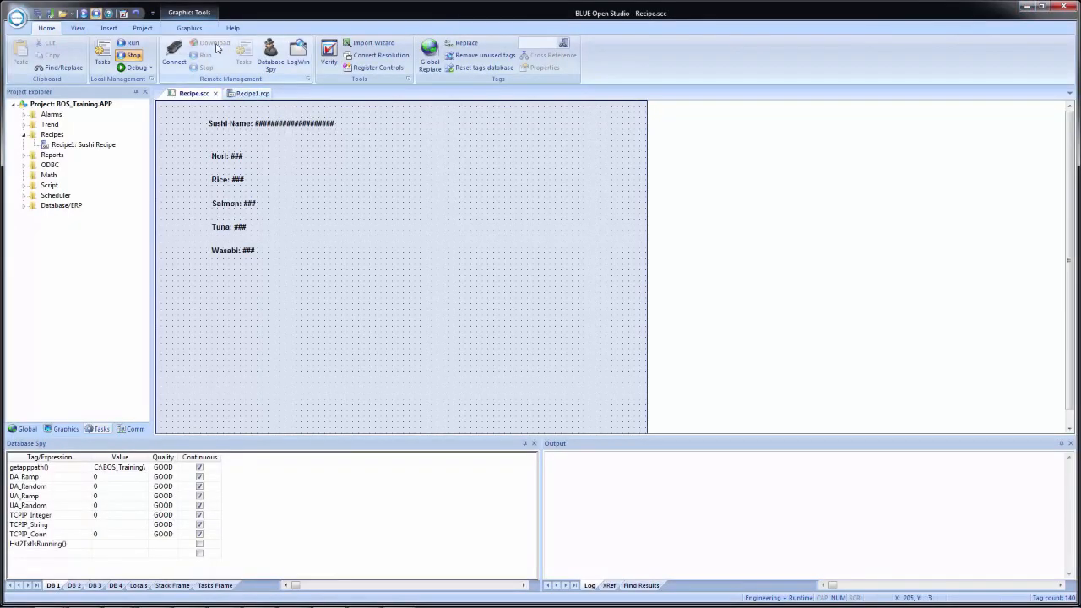
# Step: Draw a button below the Wasabi label and caption it Save
pyautogui.click(191, 29)
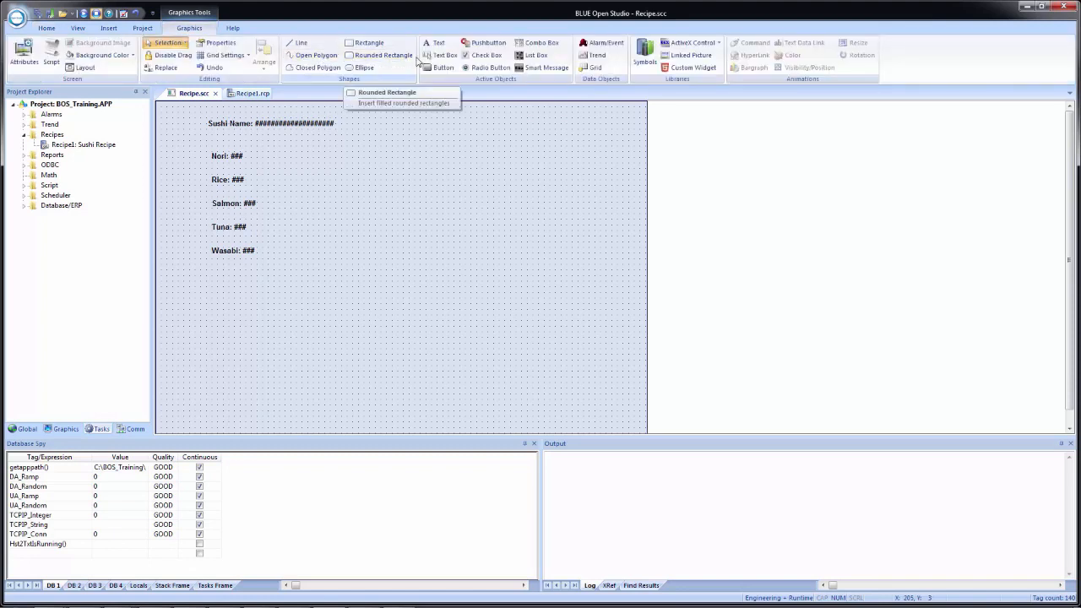
pyautogui.click(441, 68)
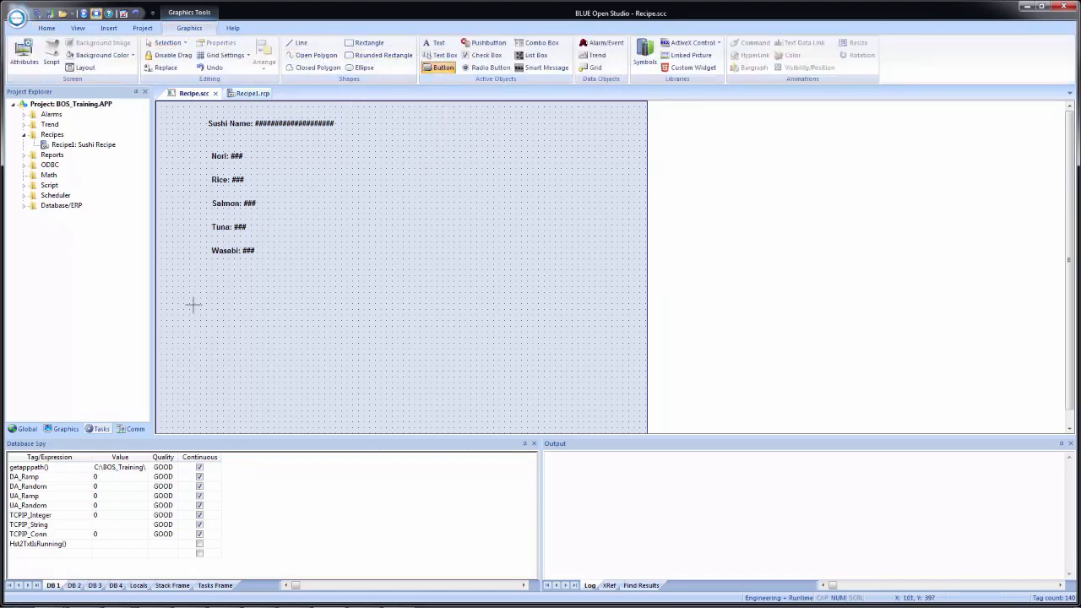
pyautogui.moveTo(206, 276)
pyautogui.mouseDown()
pyautogui.moveTo(264, 296)
pyautogui.moveTo(263, 309)
pyautogui.mouseUp()
pyautogui.doubleClick(234, 293)
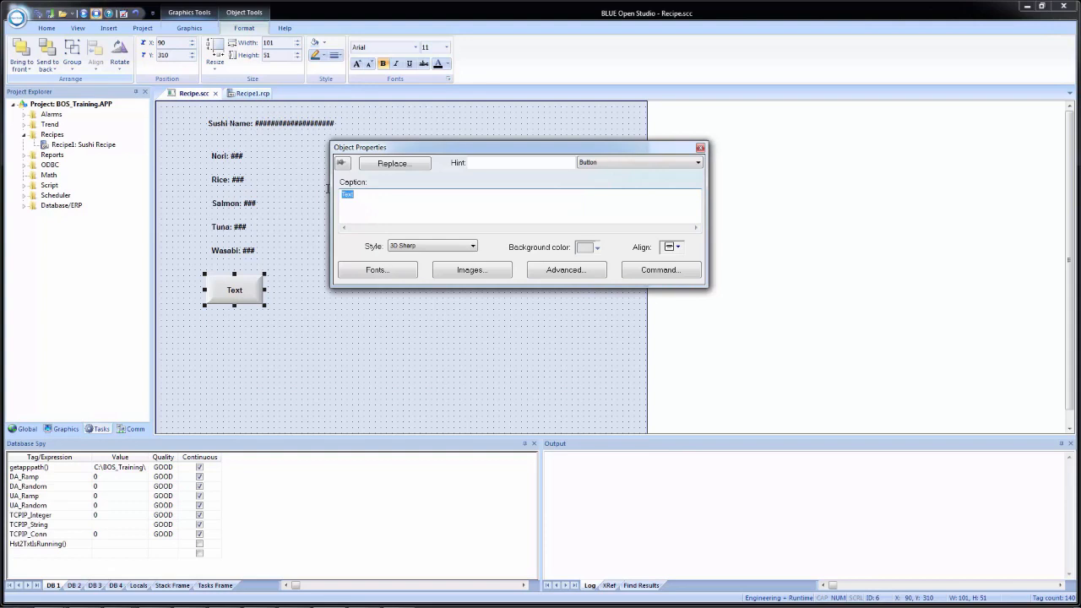
pyautogui.write('Save')
# Step: Make its On Up command Built-in Language, writing to a new local tag RecStatus
pyautogui.click(646, 270)
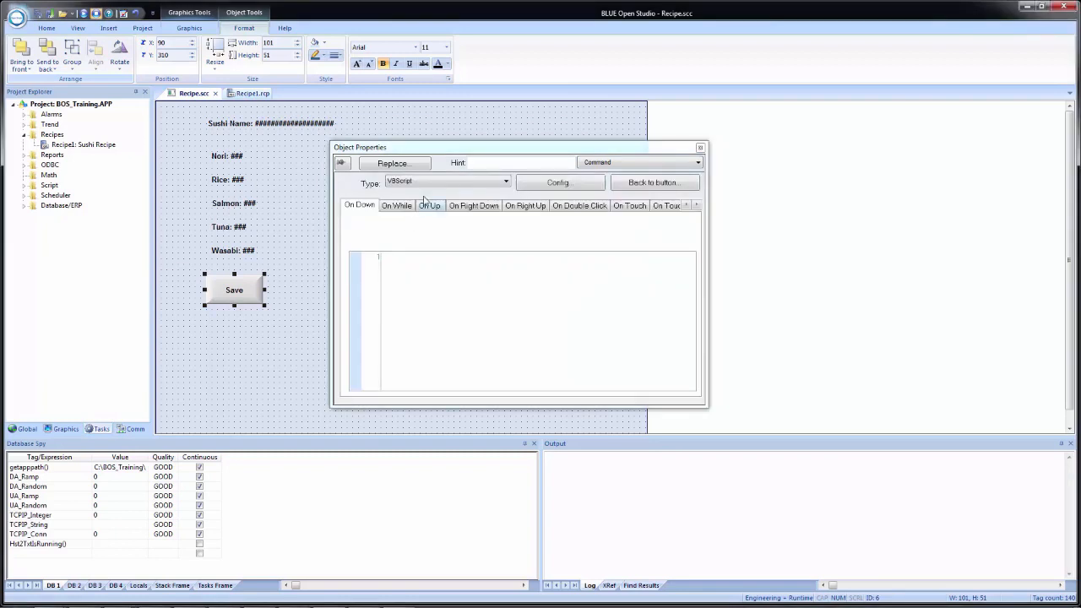
pyautogui.click(428, 207)
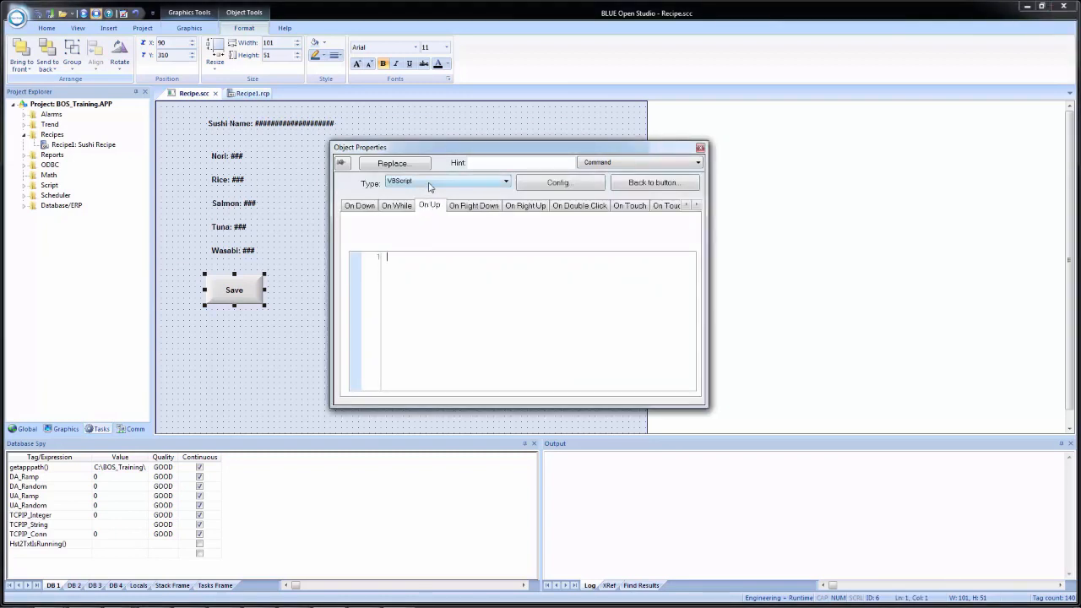
pyautogui.click(429, 182)
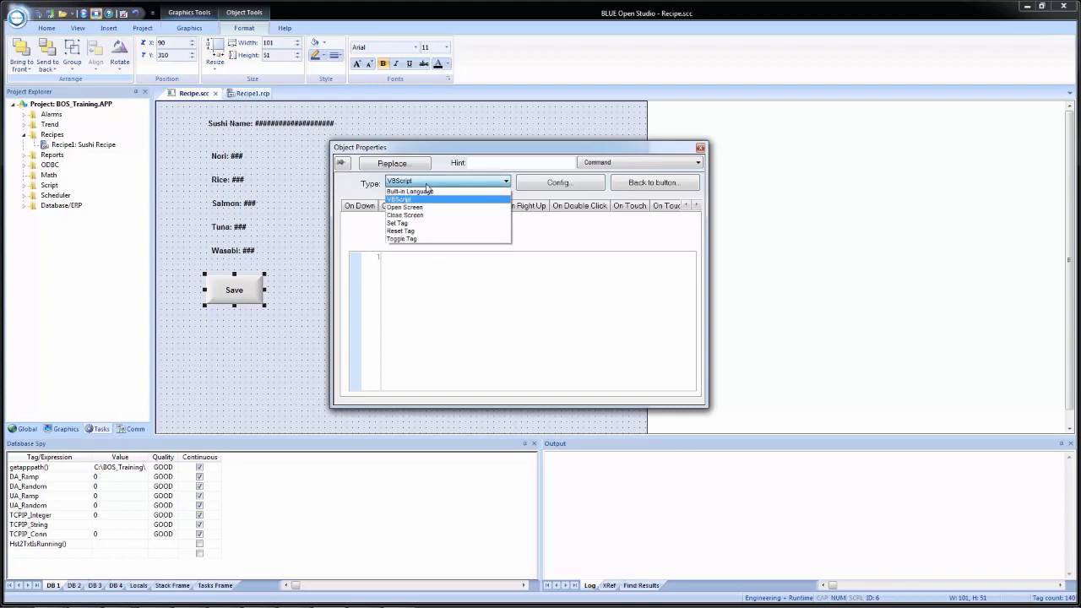
pyautogui.click(422, 191)
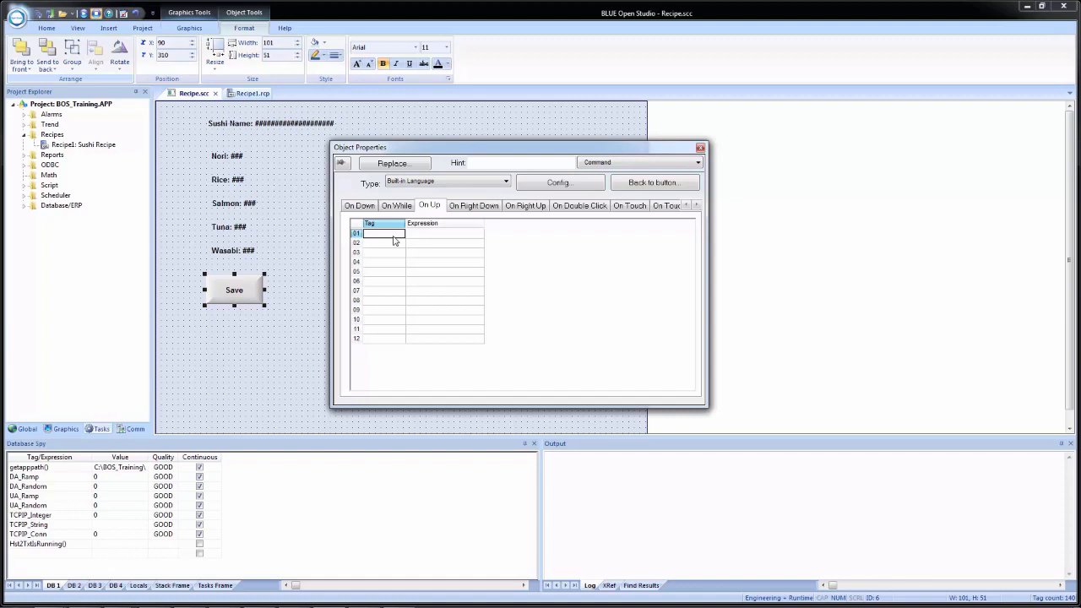
pyautogui.write('RecStatus')
pyautogui.press('Return')
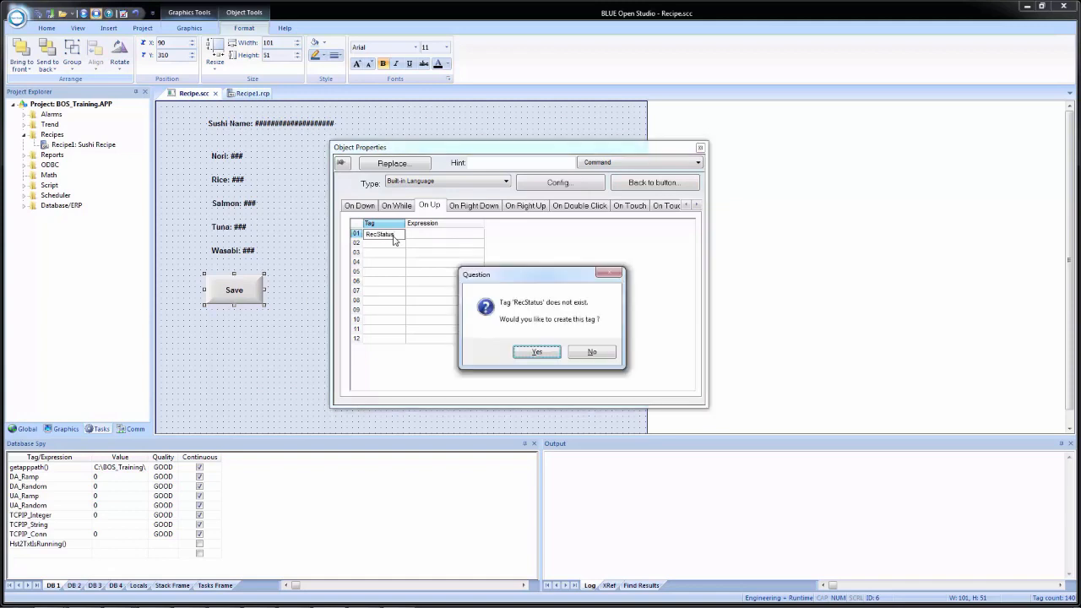
pyautogui.click(537, 351)
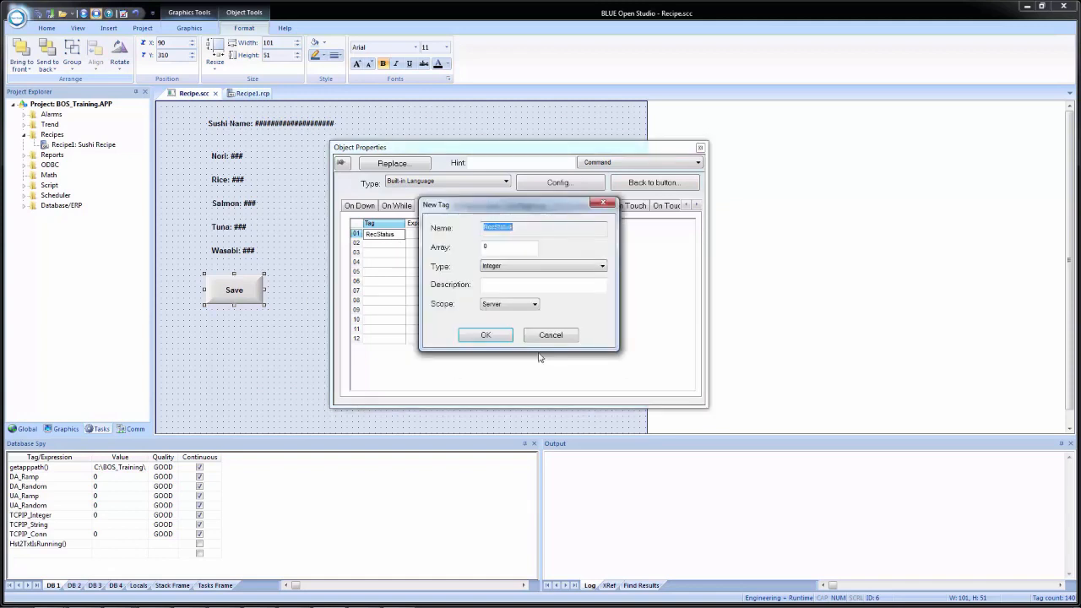
pyautogui.click(498, 304)
pyautogui.click(496, 323)
pyautogui.click(485, 335)
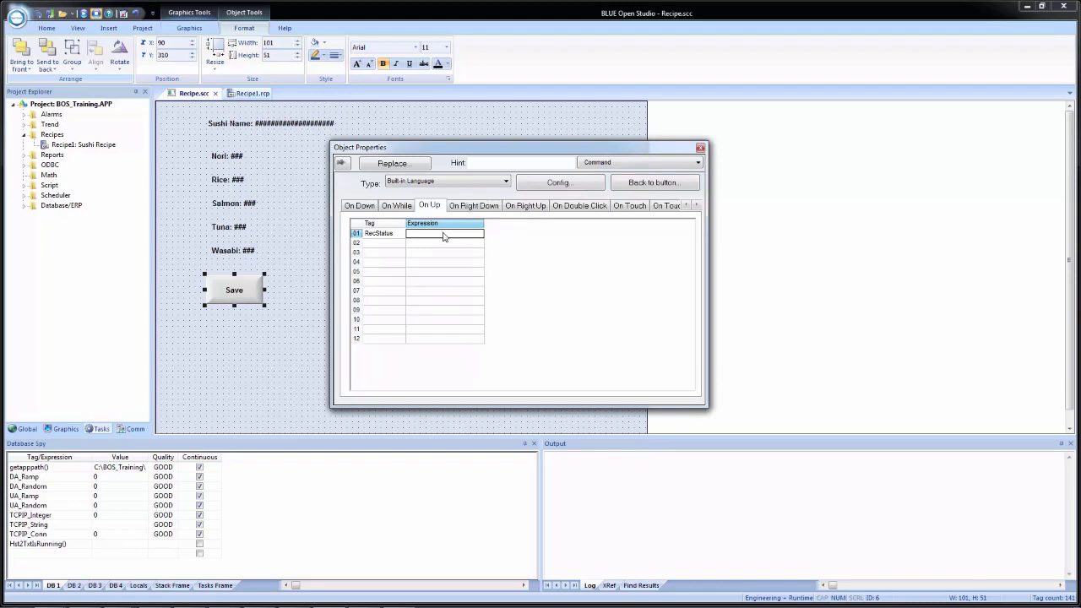
# Step: Enter the expression Recipe("Save:Recipe1.rcp") and widen the column to show it
pyautogui.write('Recipe("S')
pyautogui.write('"')
pyautogui.click(385, 244)
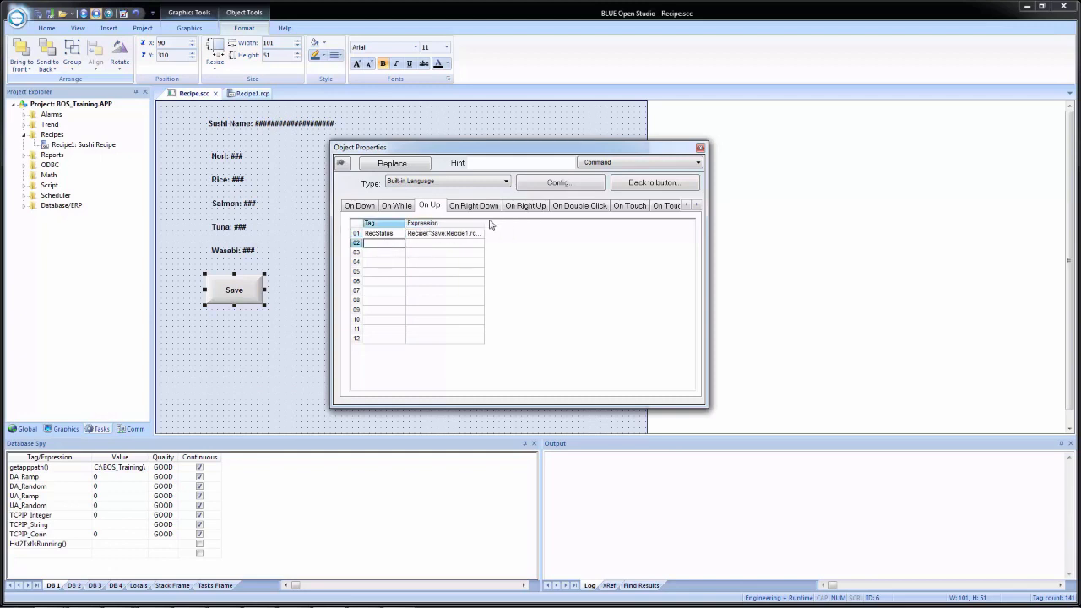
pyautogui.moveTo(484, 223); pyautogui.dragTo(513, 223)
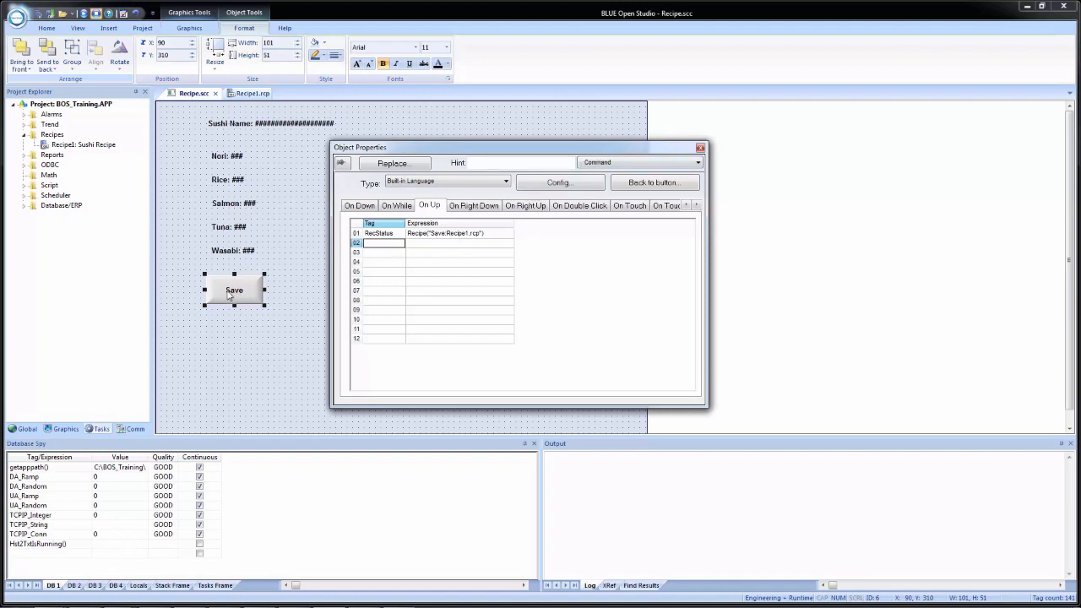
# Step: Copy the Save button below it, change its expression to Recipe("Load:Recipe1.rcp"), and caption it Load
pyautogui.moveTo(233, 293); pyautogui.dragTo(233, 336)
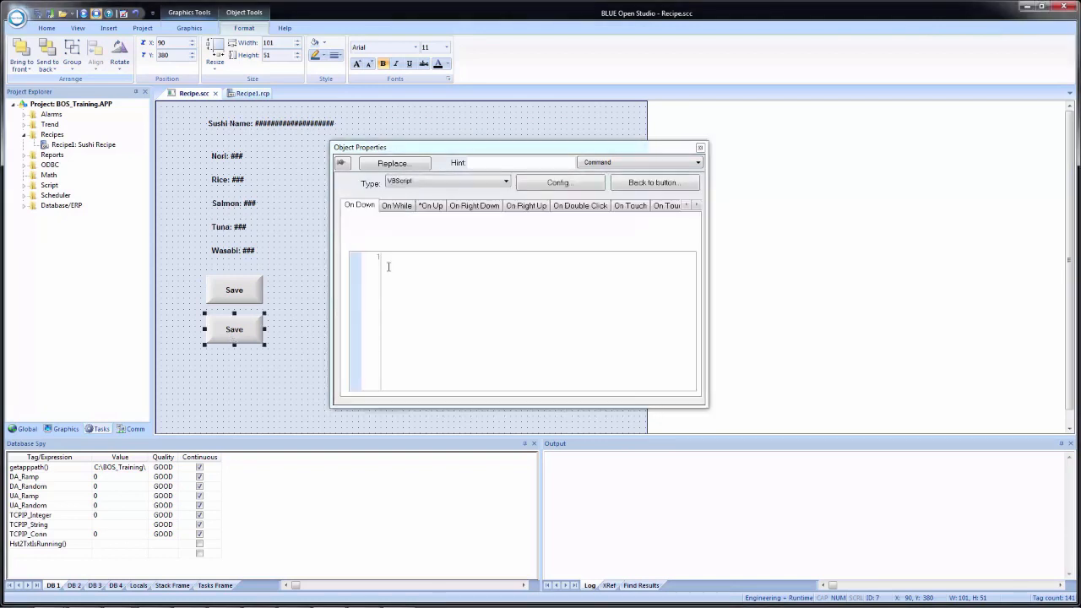
pyautogui.click(429, 207)
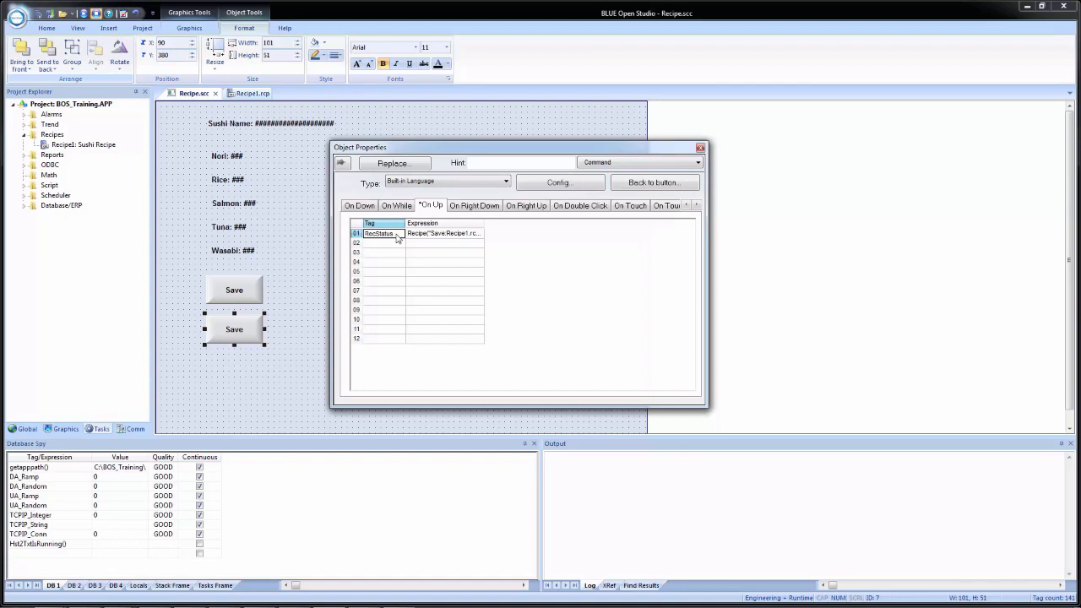
pyautogui.click(443, 237)
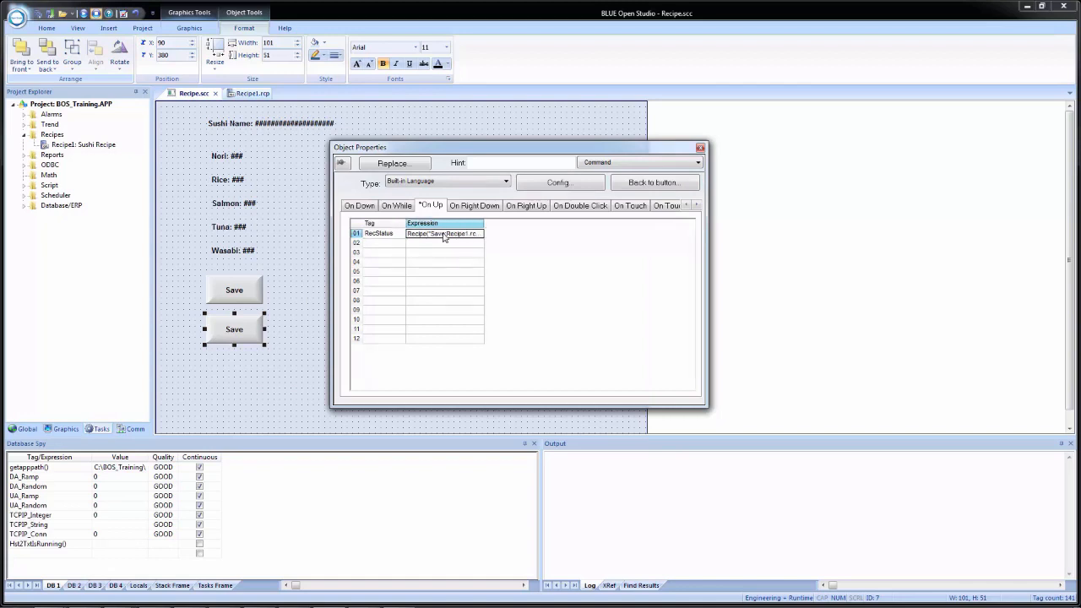
pyautogui.click(443, 236)
pyautogui.press('BackSpace')
pyautogui.press('BackSpace')
pyautogui.press('BackSpace')
pyautogui.press('BackSpace')
pyautogui.write('Load')
pyautogui.click(662, 185)
pyautogui.click(662, 185)
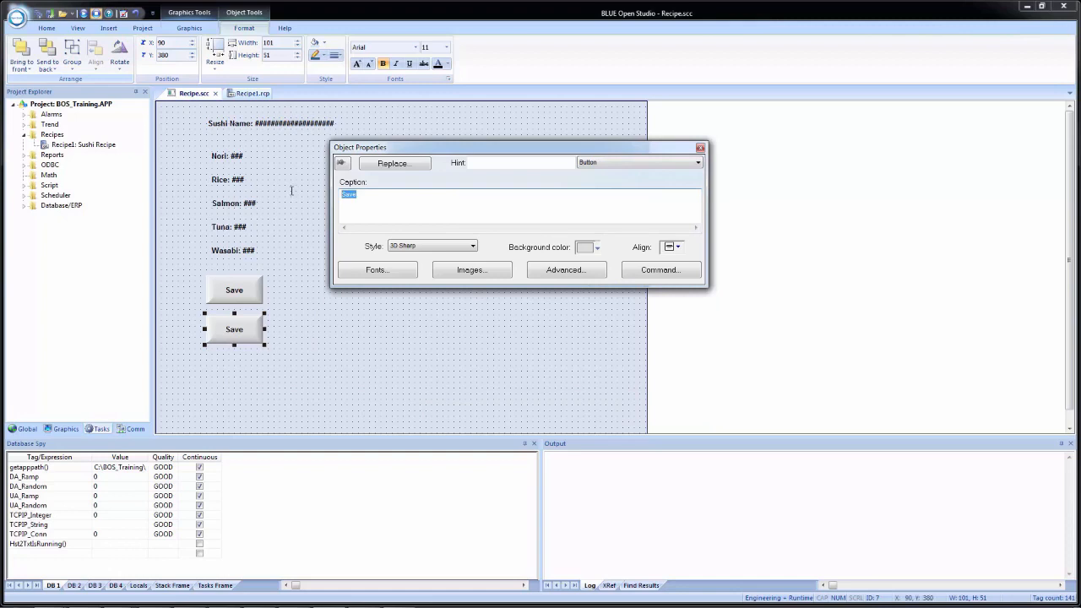
pyautogui.write('Load')
# Step: Close the button properties, save all documents, and close the Recipe.scc and Recipe1.rcp tabs
pyautogui.click(366, 358)
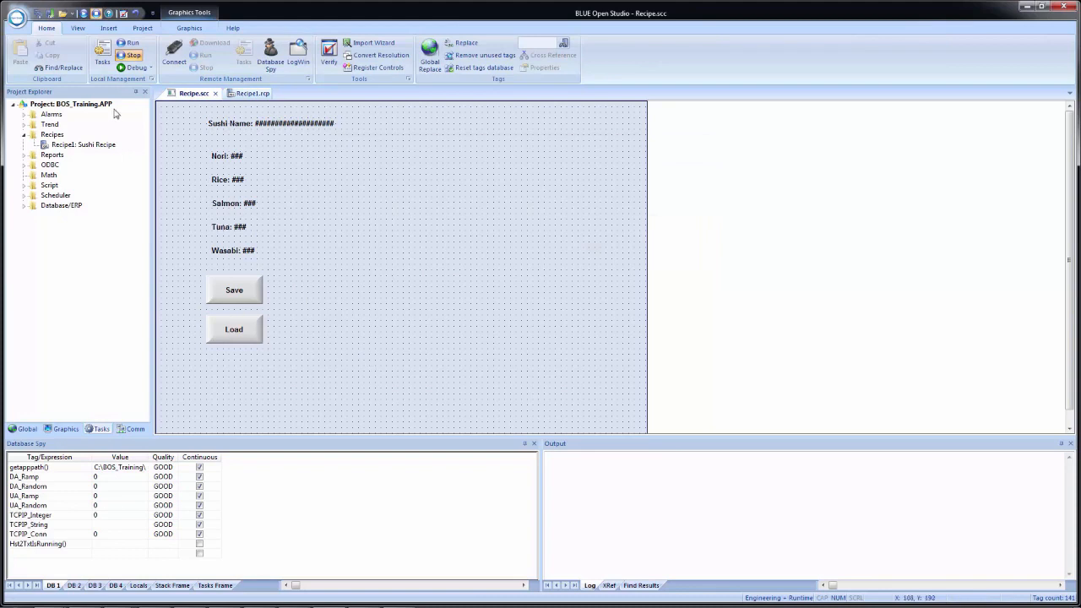
pyautogui.click(38, 16)
pyautogui.click(216, 94)
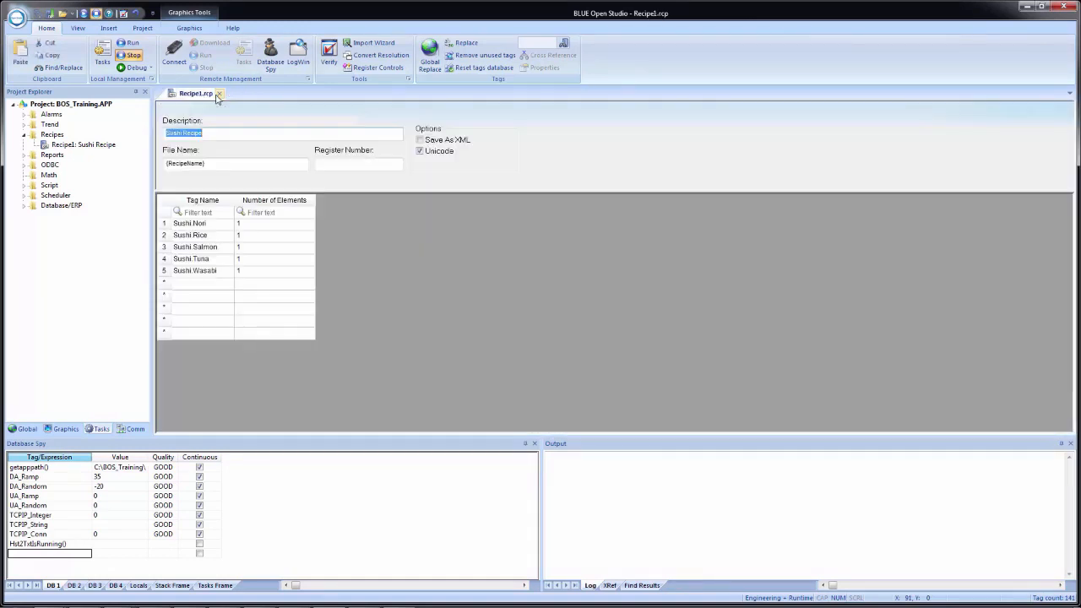
pyautogui.click(218, 94)
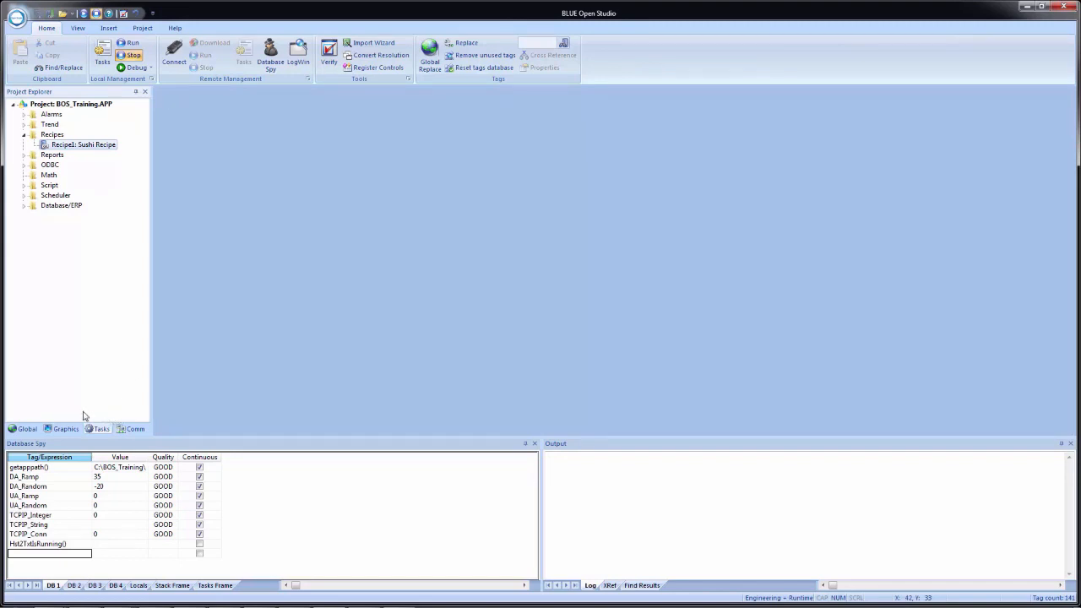
# Step: Open the Navigation screen and Ctrl-drag a copy of the Trend button below it
pyautogui.click(60, 429)
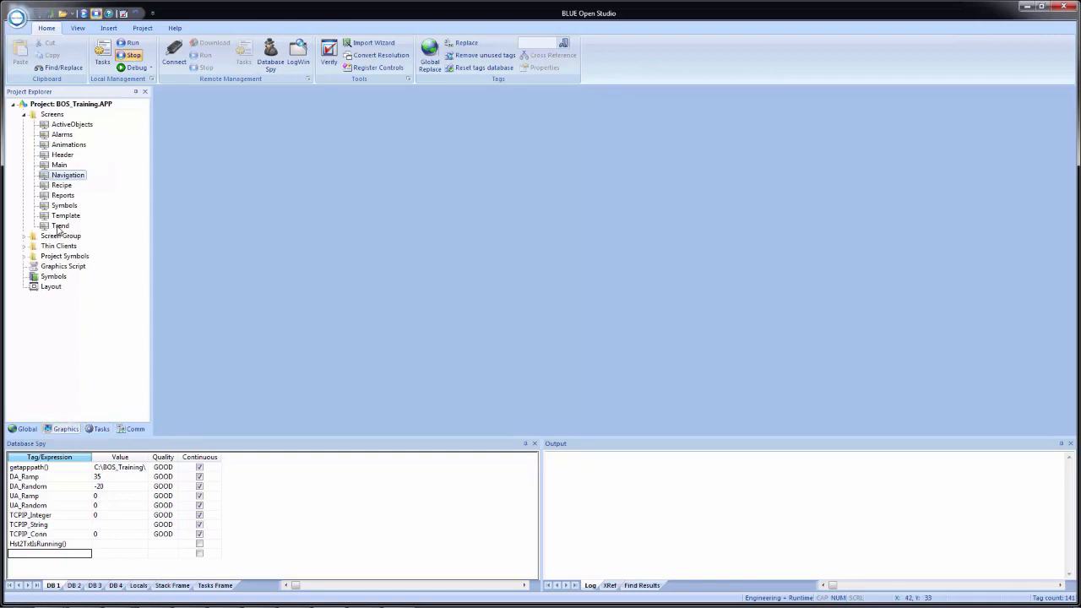
pyautogui.doubleClick(62, 177)
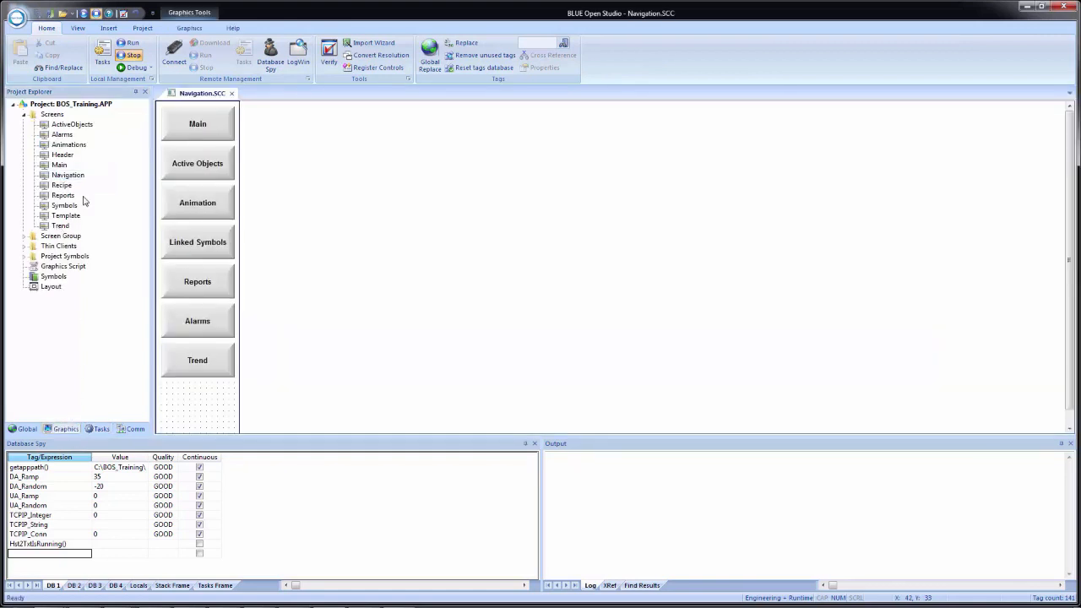
pyautogui.scroll(-1, 204, 392)
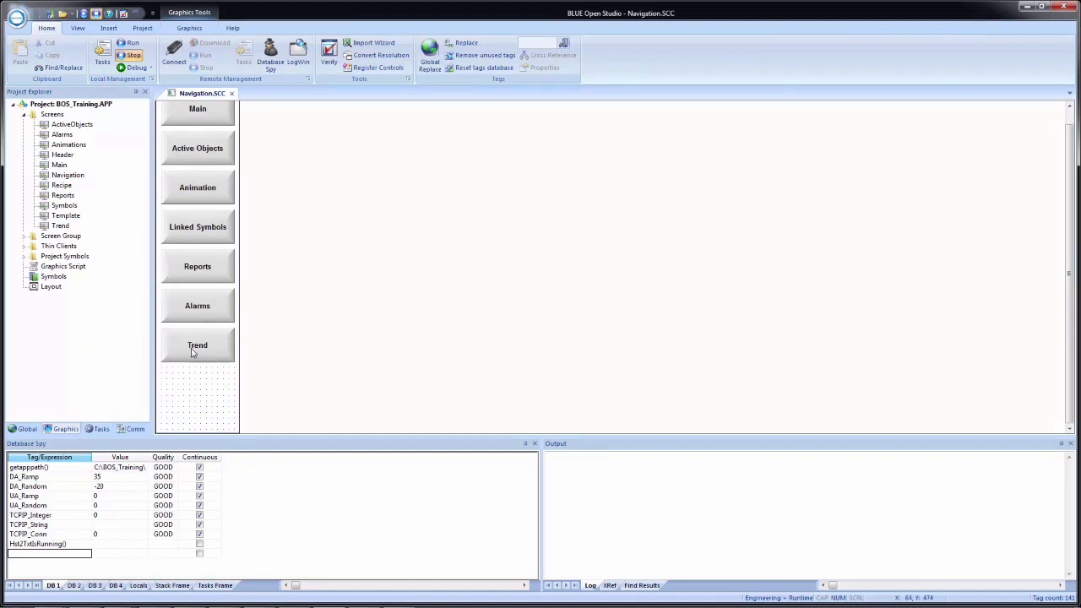
pyautogui.moveTo(194, 350); pyautogui.dragTo(194, 388)
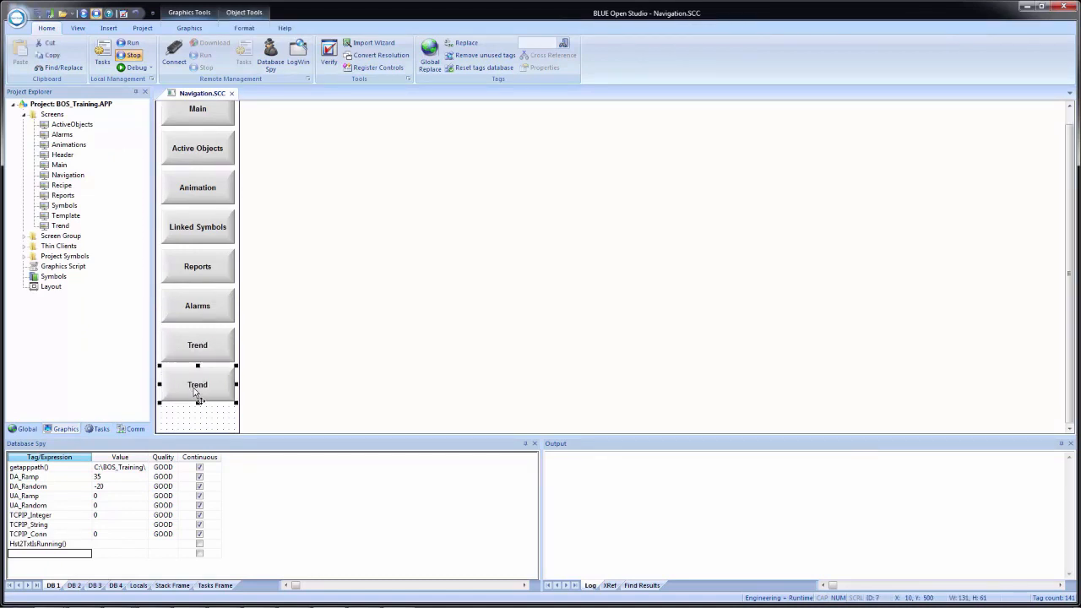
# Step: Change the copy's On Up script to $Open("Recipe"), caption it Recipe, then save and close Navigation
pyautogui.doubleClick(193, 388)
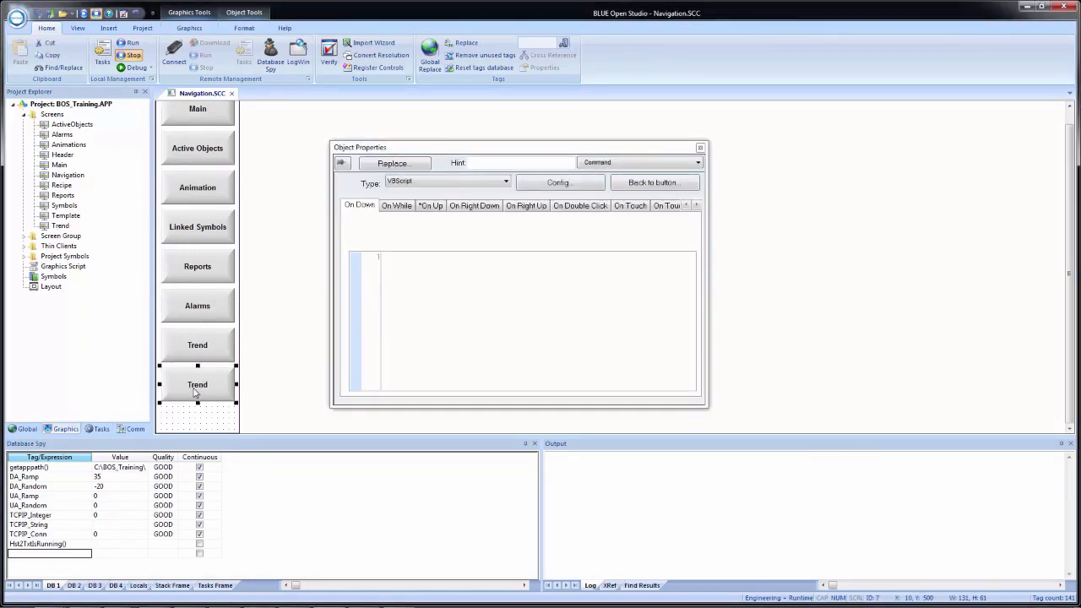
pyautogui.click(431, 206)
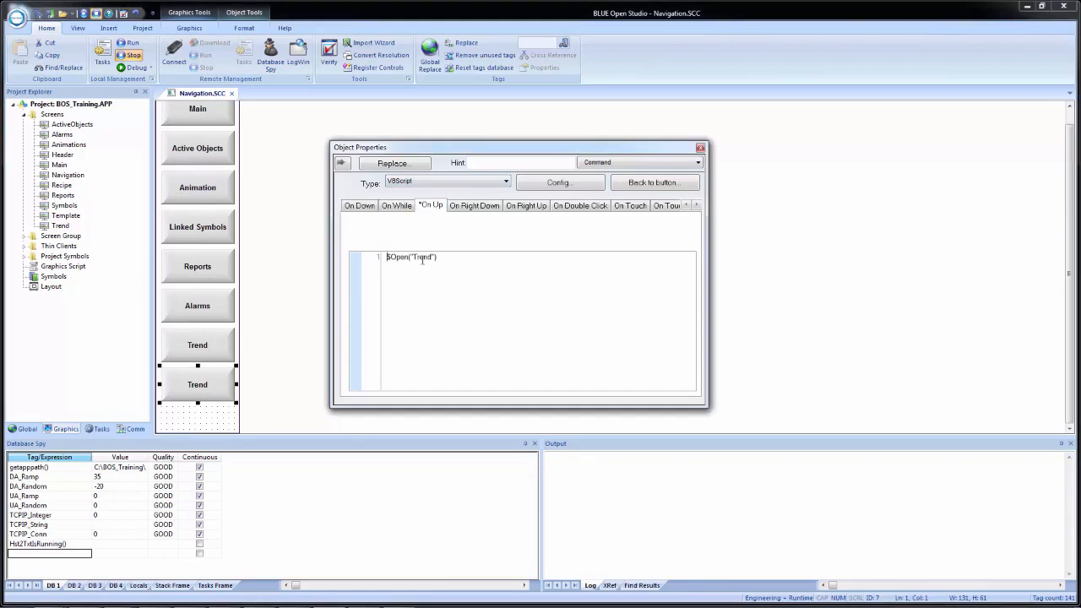
pyautogui.doubleClick(423, 258)
pyautogui.write('Recipe')
pyautogui.click(632, 184)
pyautogui.write('Recipe')
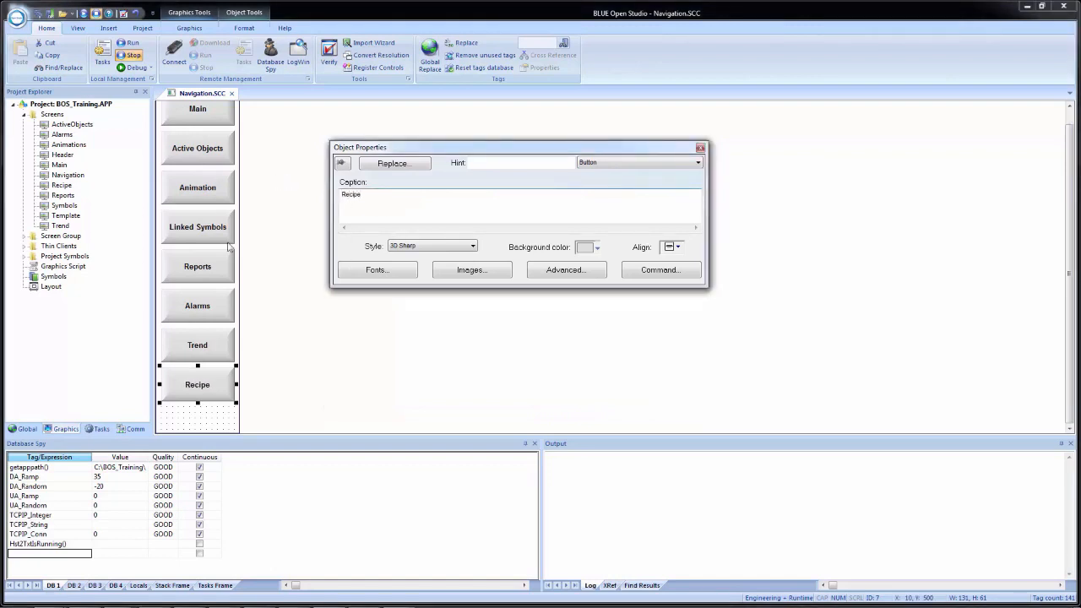
pyautogui.click(299, 287)
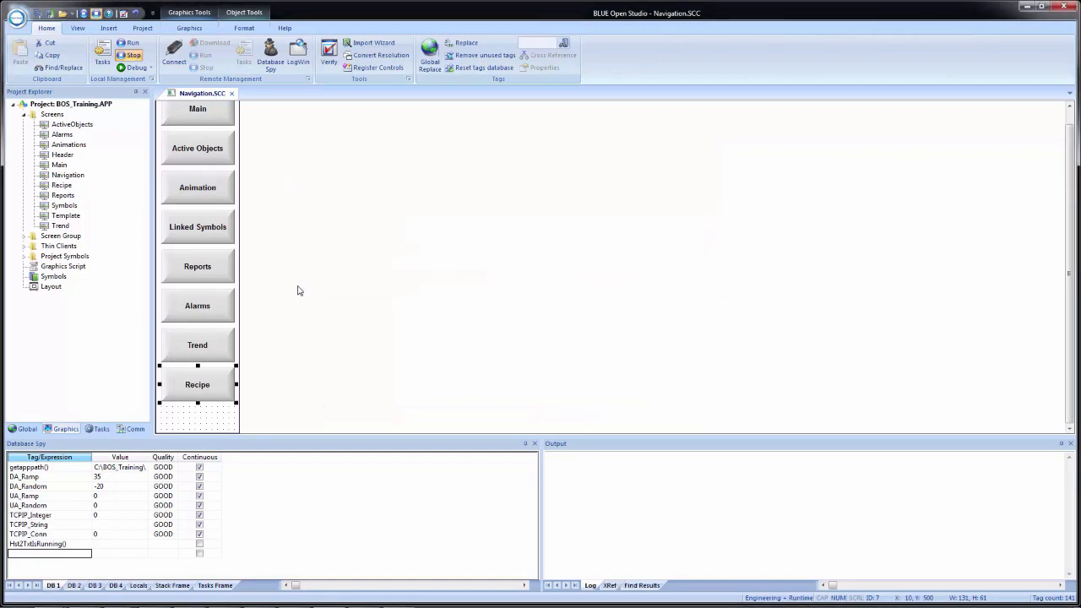
pyautogui.click(38, 14)
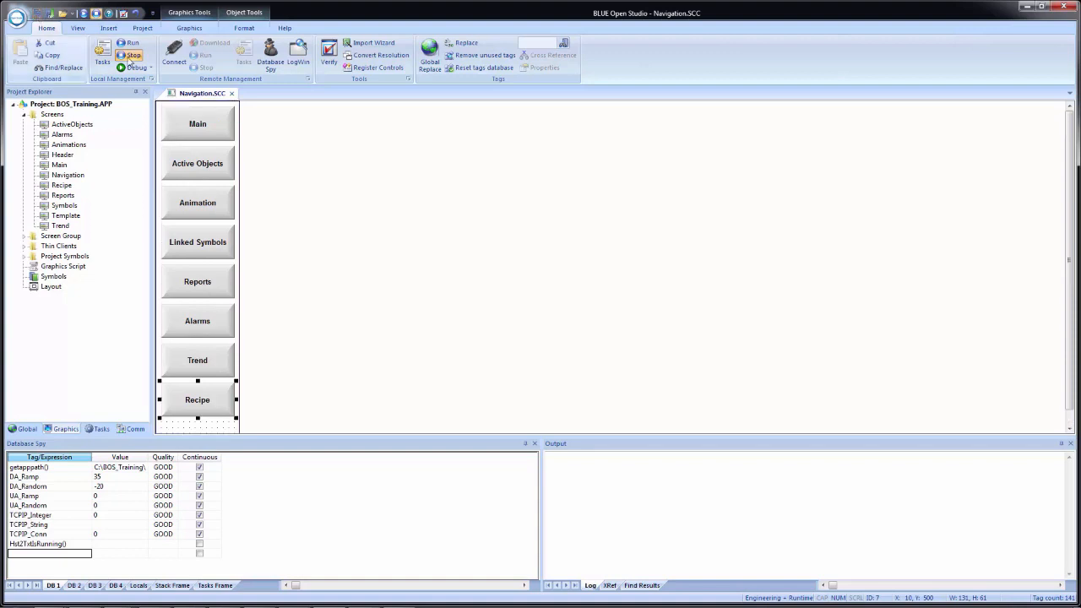
pyautogui.click(232, 93)
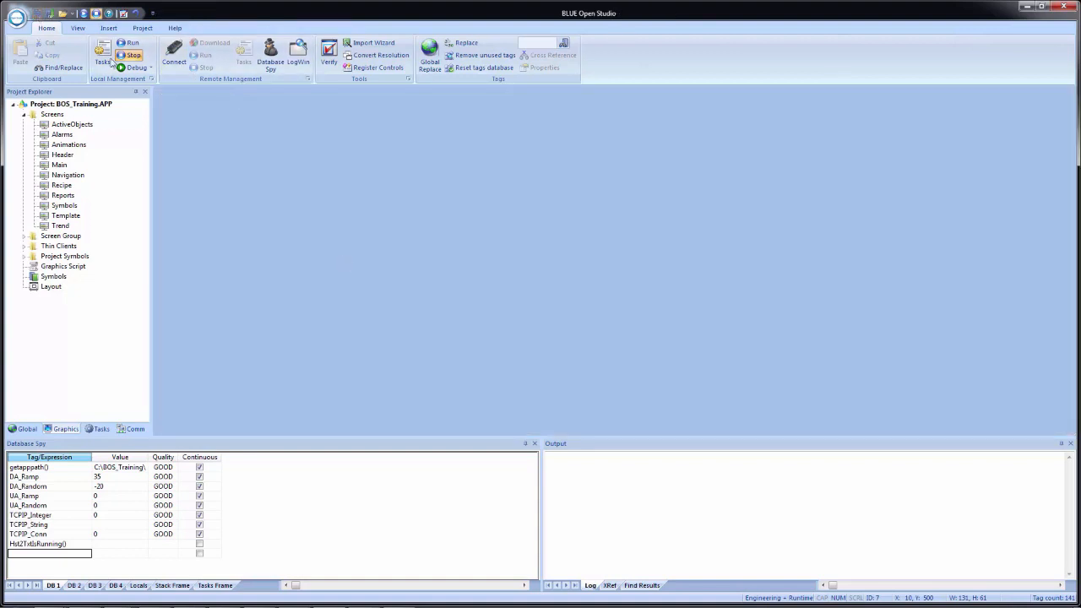
# Step: Snap the editor to the left half, run the project, and go to the runtime Recipe screen
pyautogui.press('super+Left')
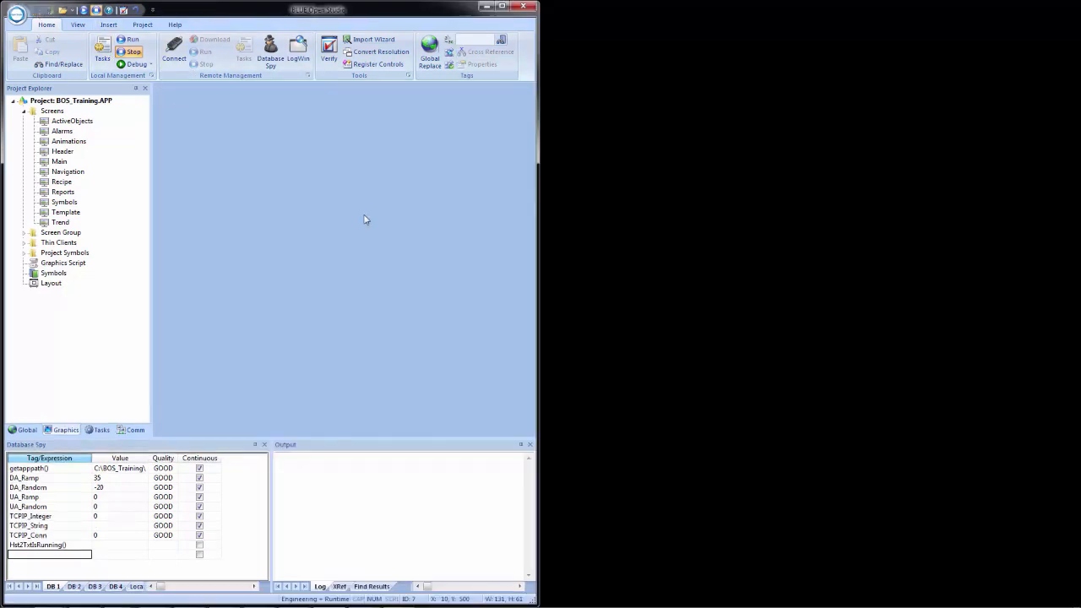
pyautogui.click(84, 10)
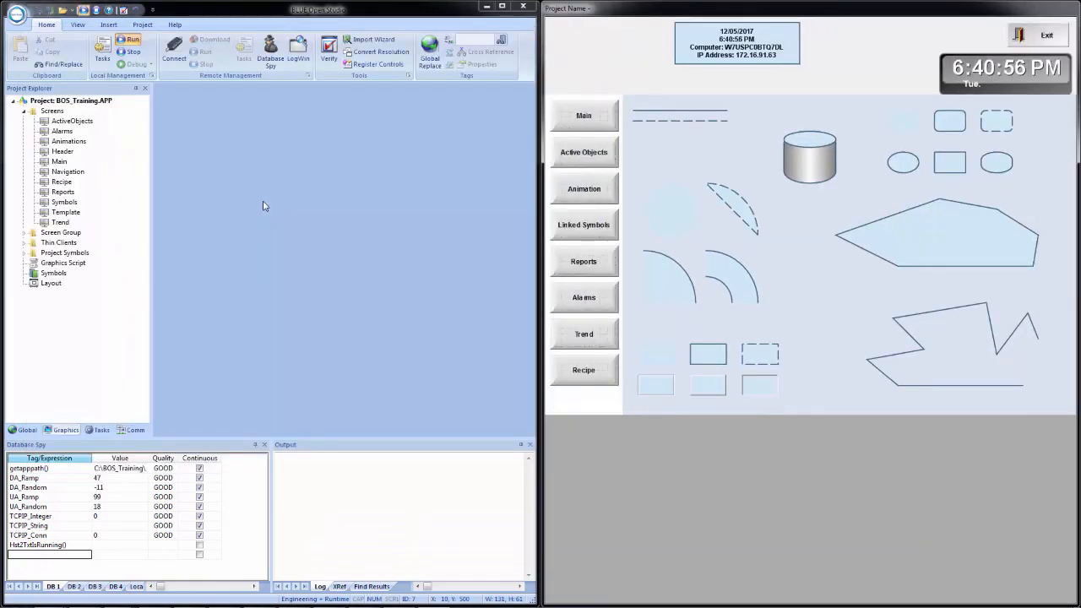
pyautogui.click(598, 381)
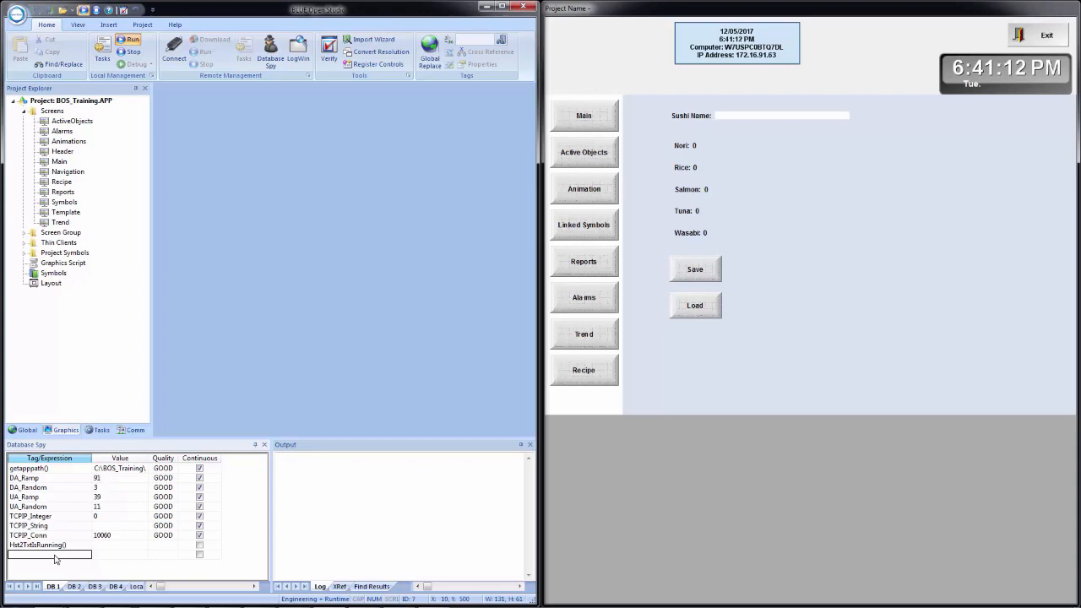
# Step: Watch the RecStatus tag in Database Spy and enable Recipe/Report messages in the Output log settings
pyautogui.write('Re')
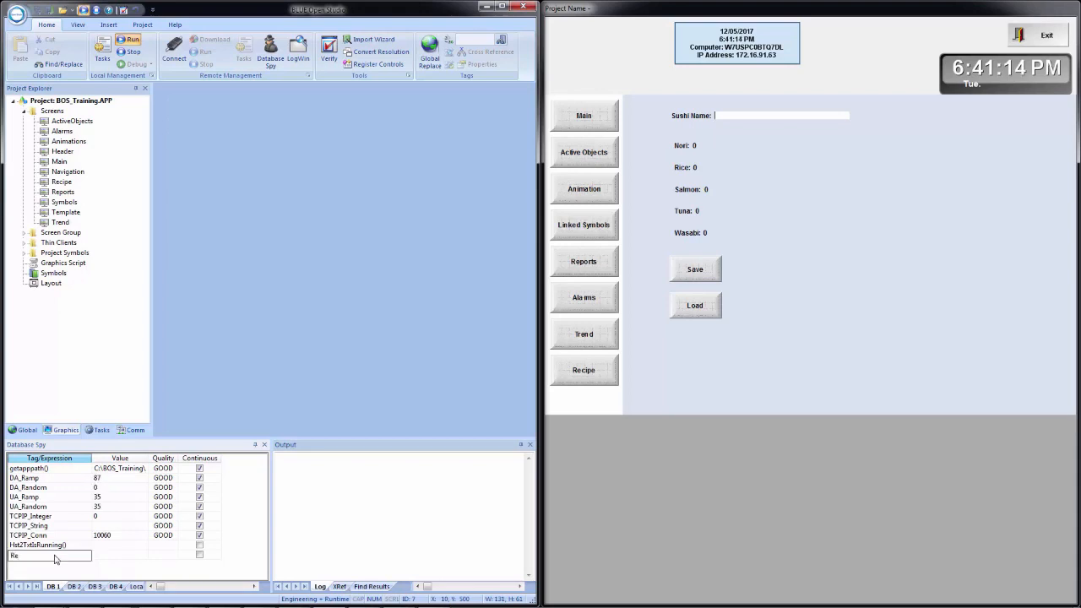
pyautogui.write('cStatus')
pyautogui.press('Return')
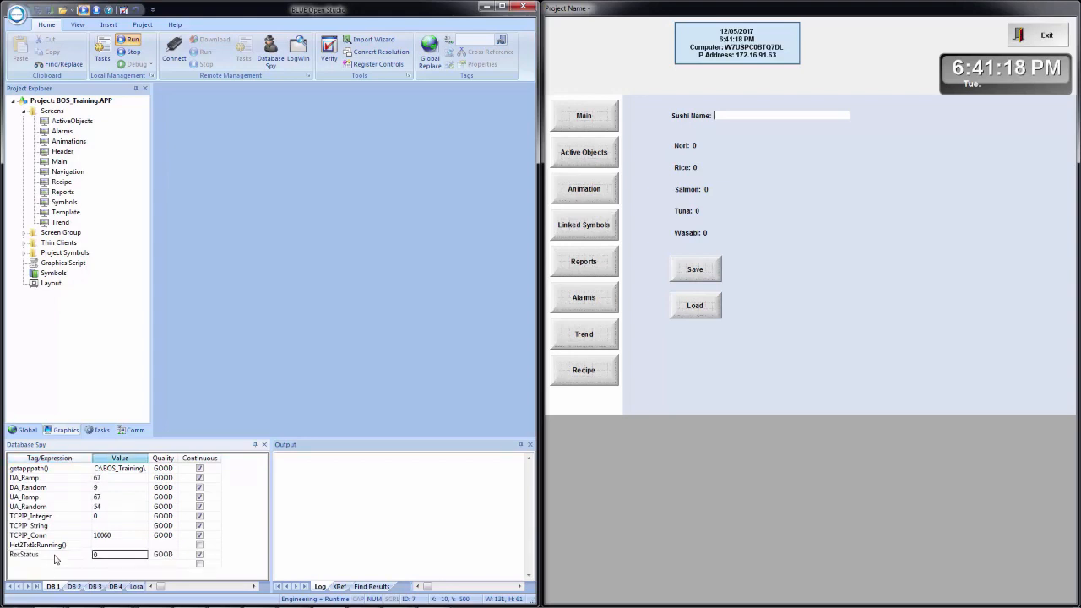
pyautogui.click(286, 503)
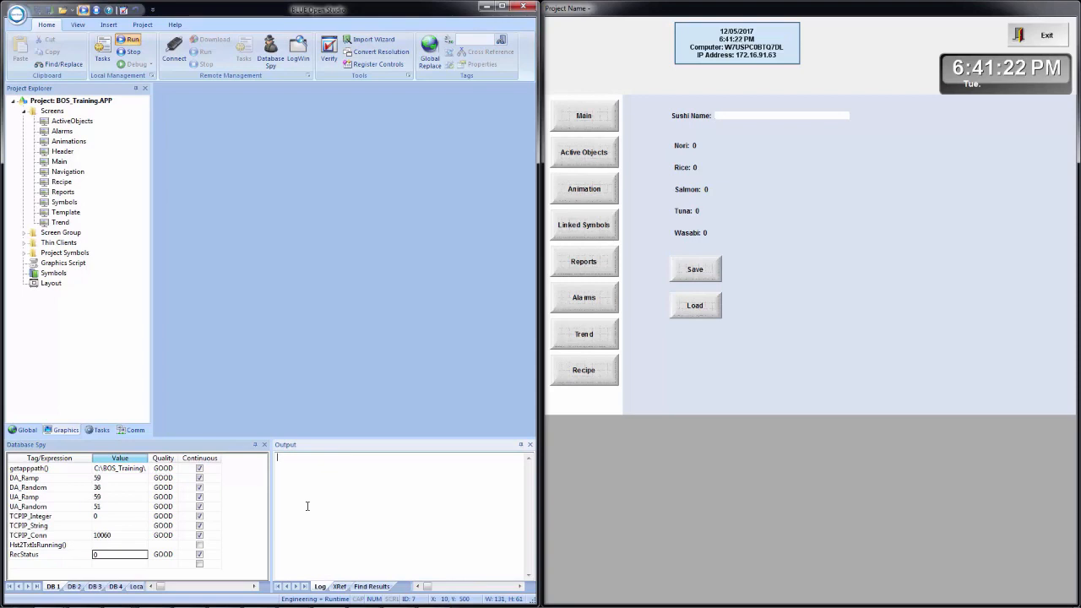
pyautogui.rightClick(325, 498)
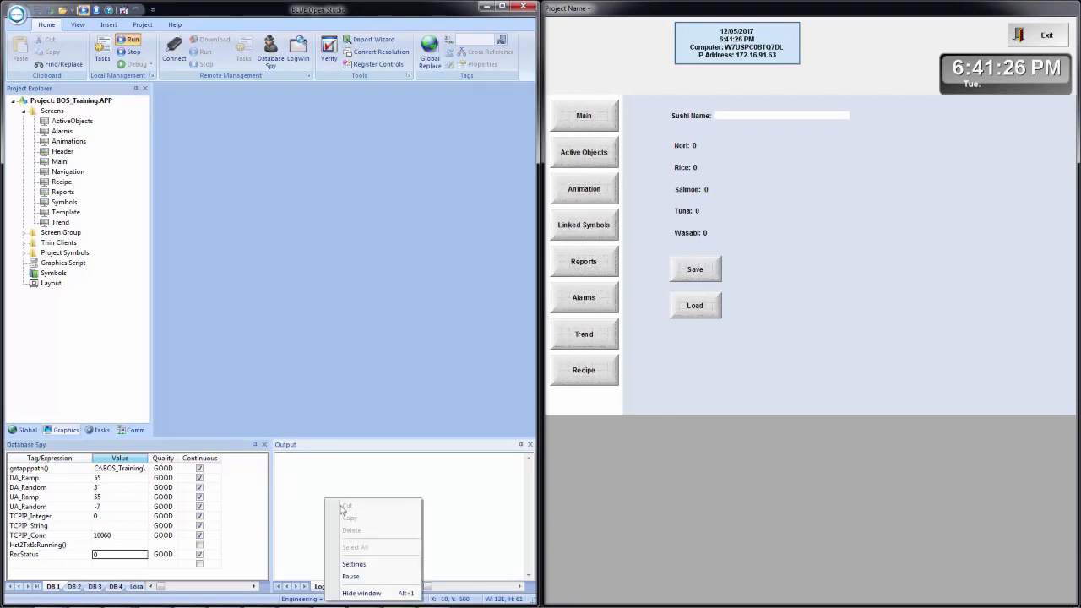
pyautogui.click(359, 564)
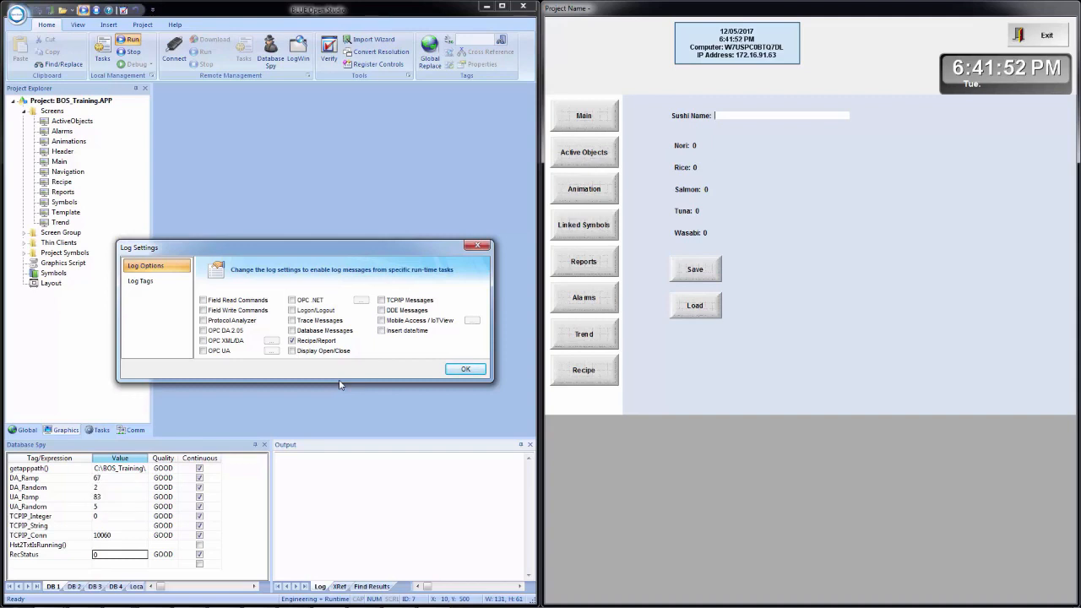
pyautogui.click(464, 369)
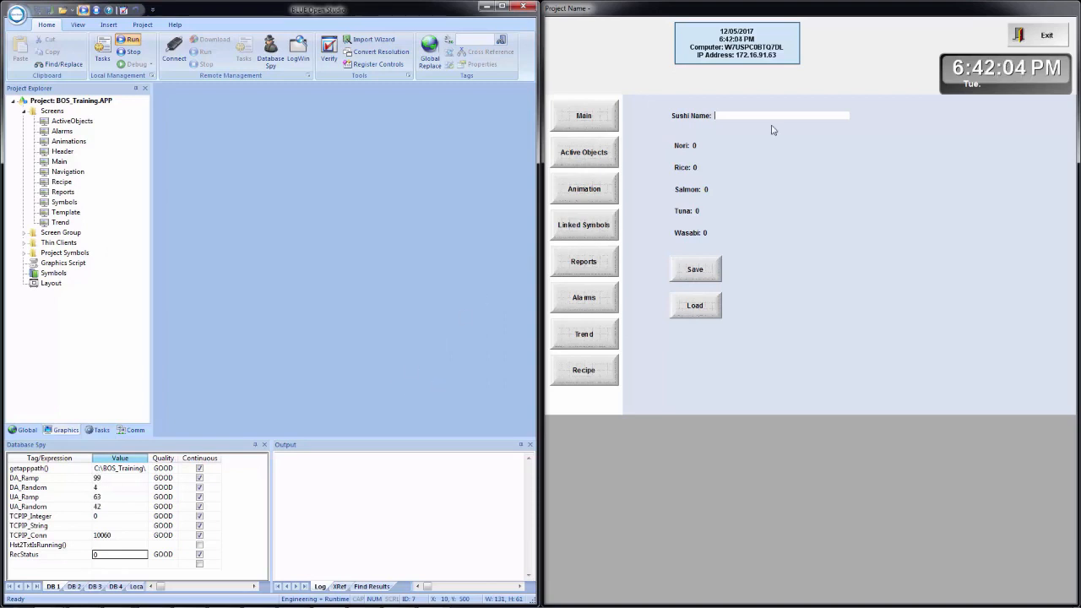
# Step: Name the recipe Roll 1 and set Nori to 11 and Rice to 22
pyautogui.click(753, 117)
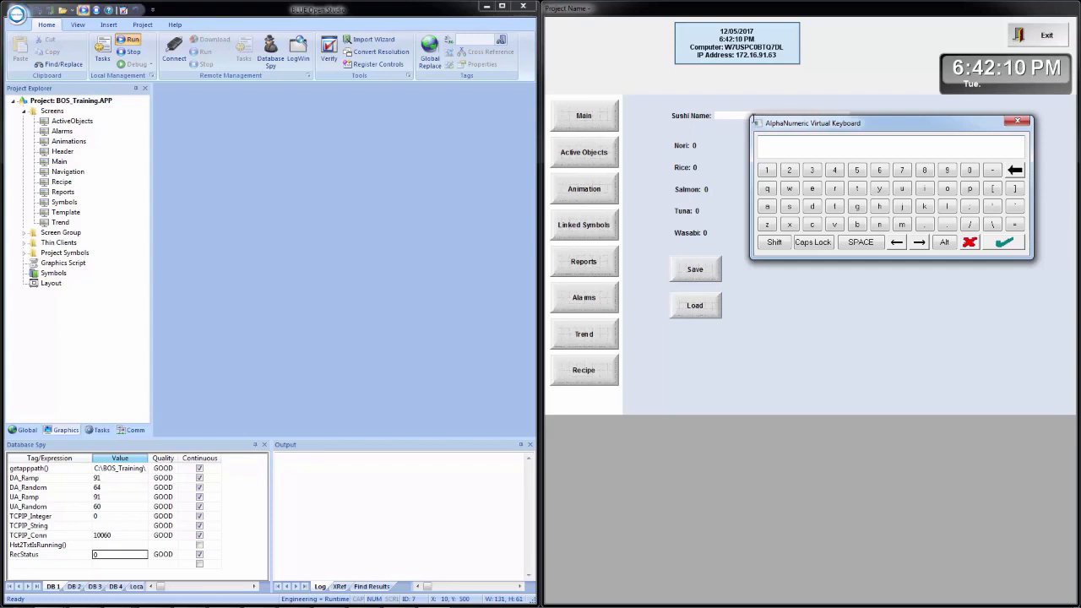
pyautogui.write('Foll 1')
pyautogui.press('Return')
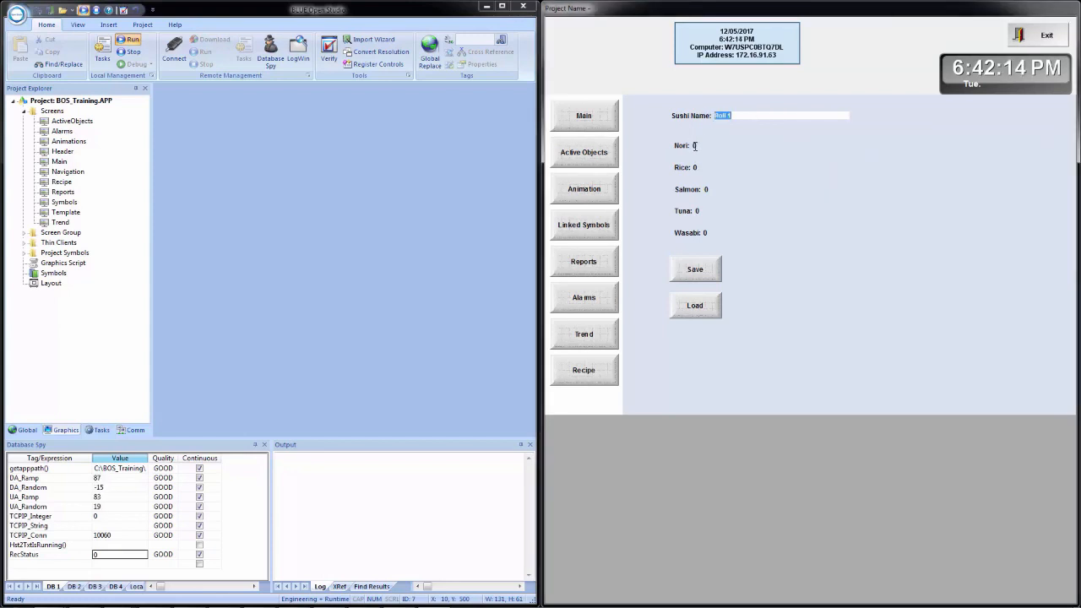
pyautogui.click(694, 146)
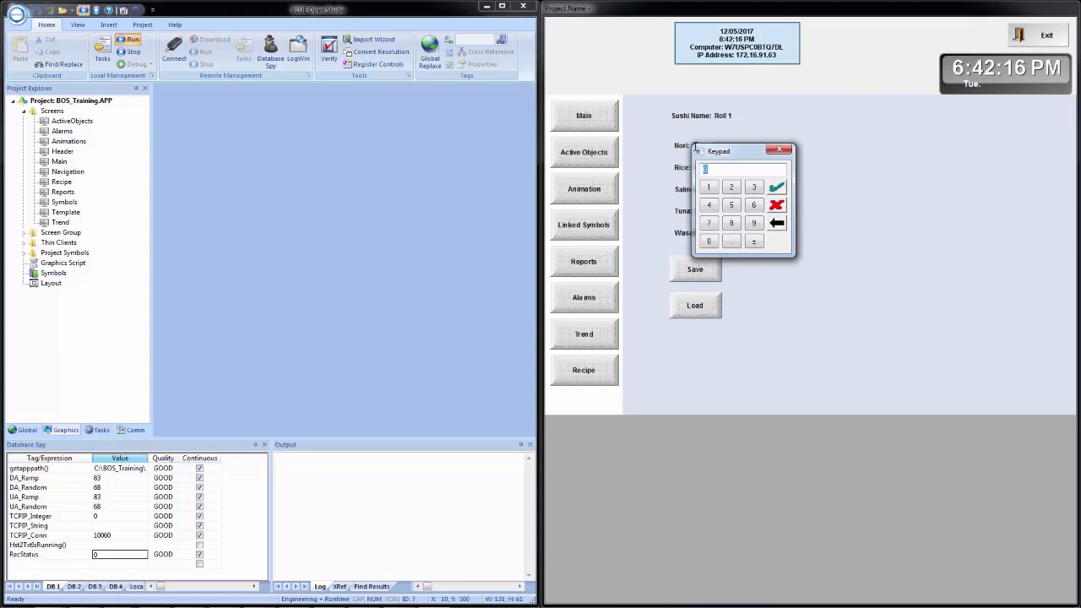
pyautogui.write('11')
pyautogui.press('Return')
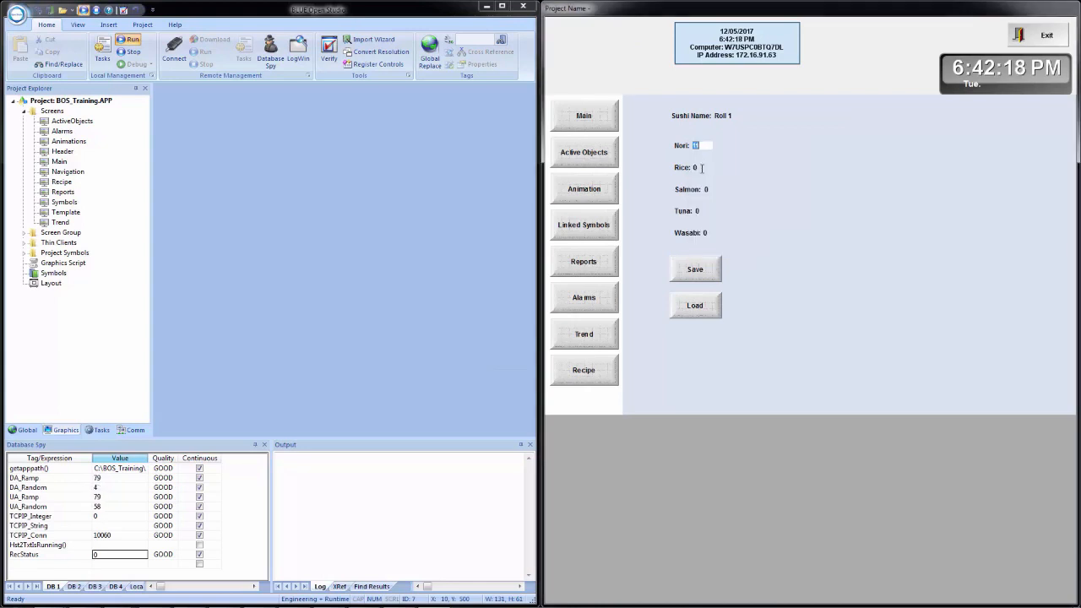
pyautogui.click(699, 168)
pyautogui.write('22')
pyautogui.press('Return')
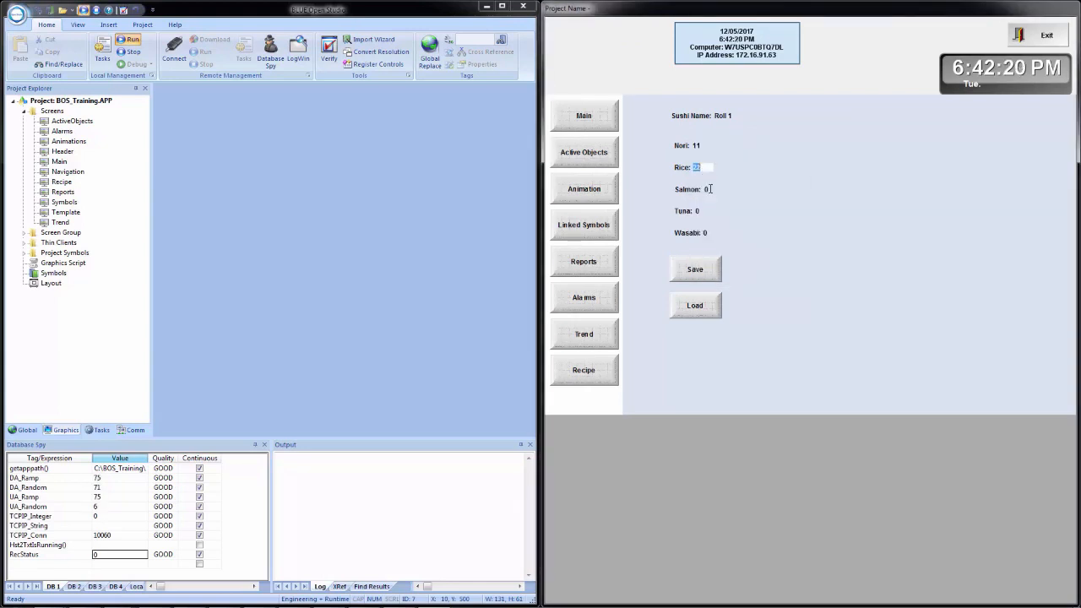
# Step: Set Salmon 33, Tuna 44 and Wasabi 55, then save the recipe as ROLL 1.DAT
pyautogui.click(707, 189)
pyautogui.write('33')
pyautogui.press('Return')
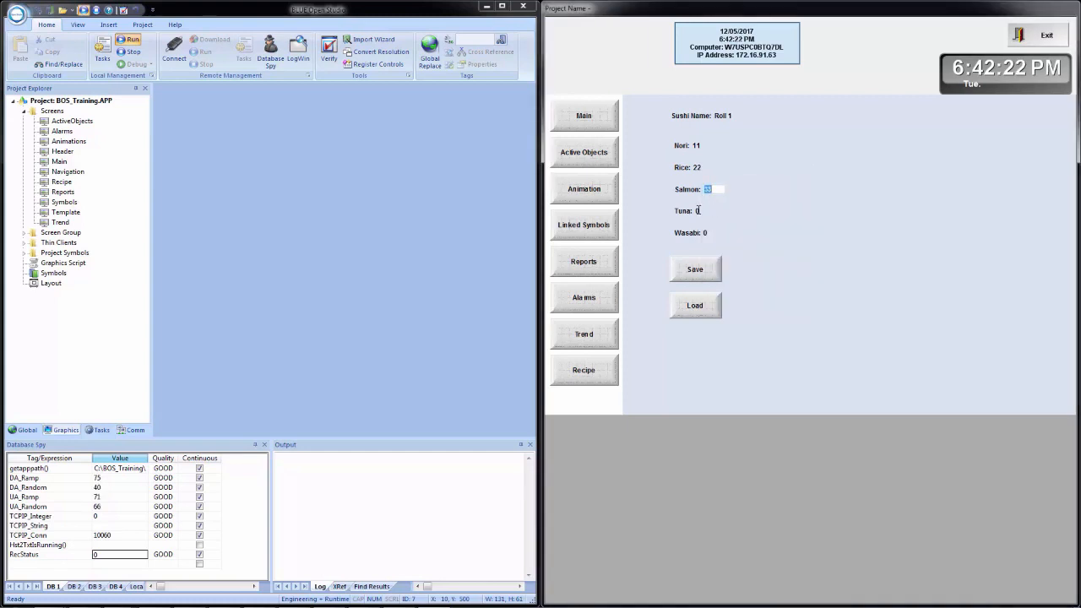
pyautogui.click(700, 210)
pyautogui.write('44')
pyautogui.press('Return')
pyautogui.click(704, 231)
pyautogui.write('55')
pyautogui.press('Return')
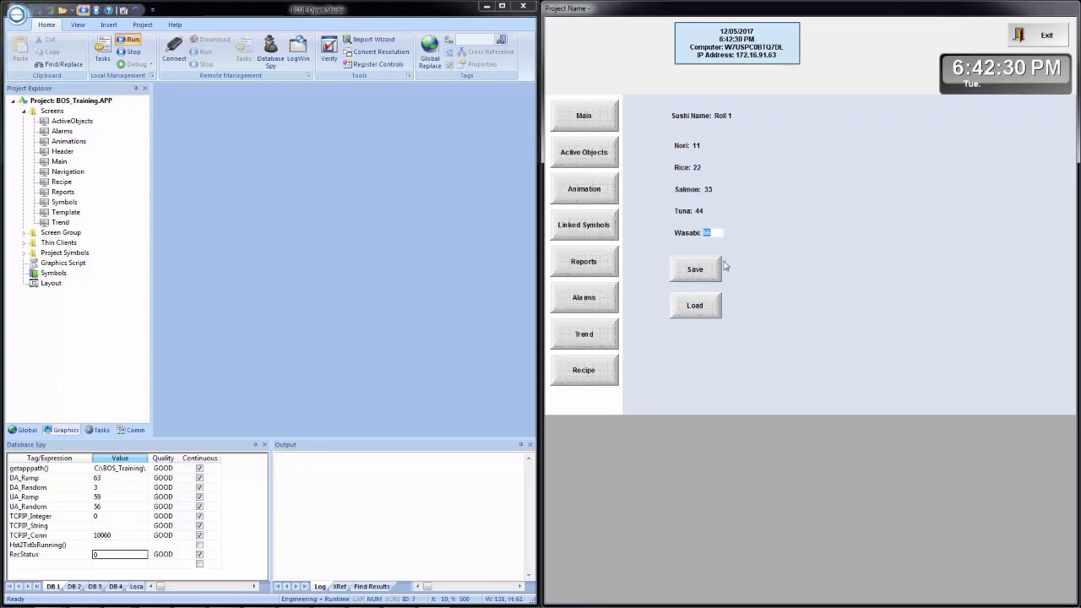
pyautogui.click(694, 271)
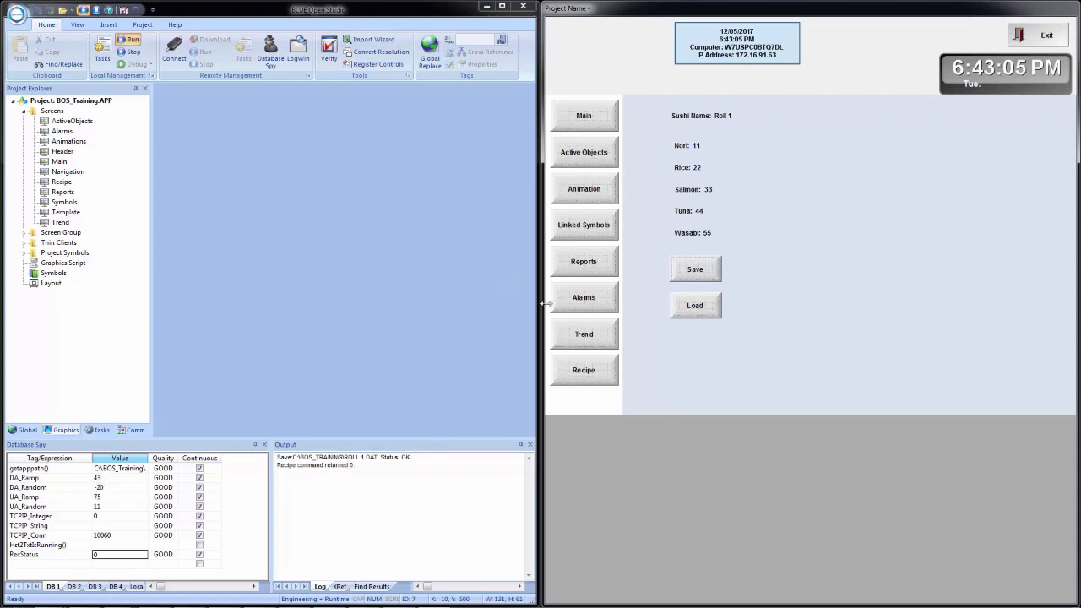
# Step: Rename the recipe to Special 1 and set Nori to 99 and Rice to 88
pyautogui.click(729, 115)
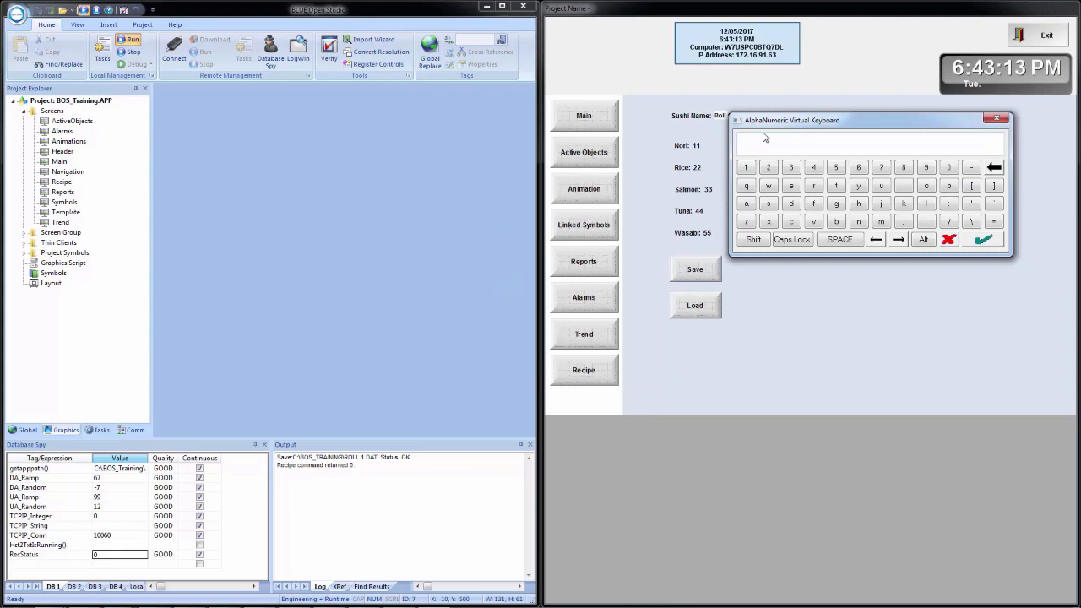
pyautogui.write('Special 1')
pyautogui.press('Return')
pyautogui.click(698, 145)
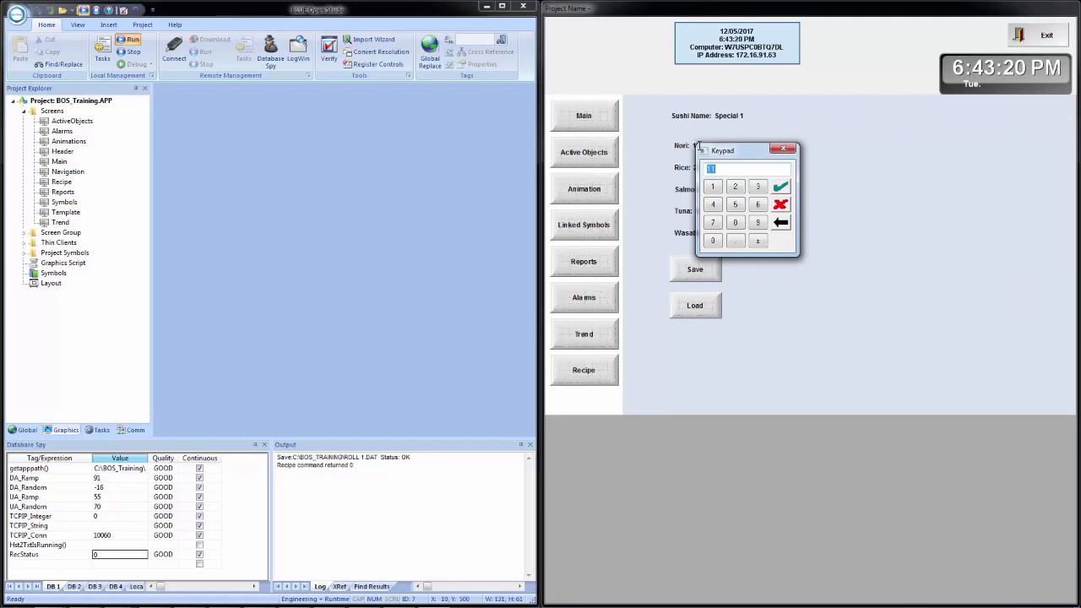
pyautogui.write('99')
pyautogui.press('Return')
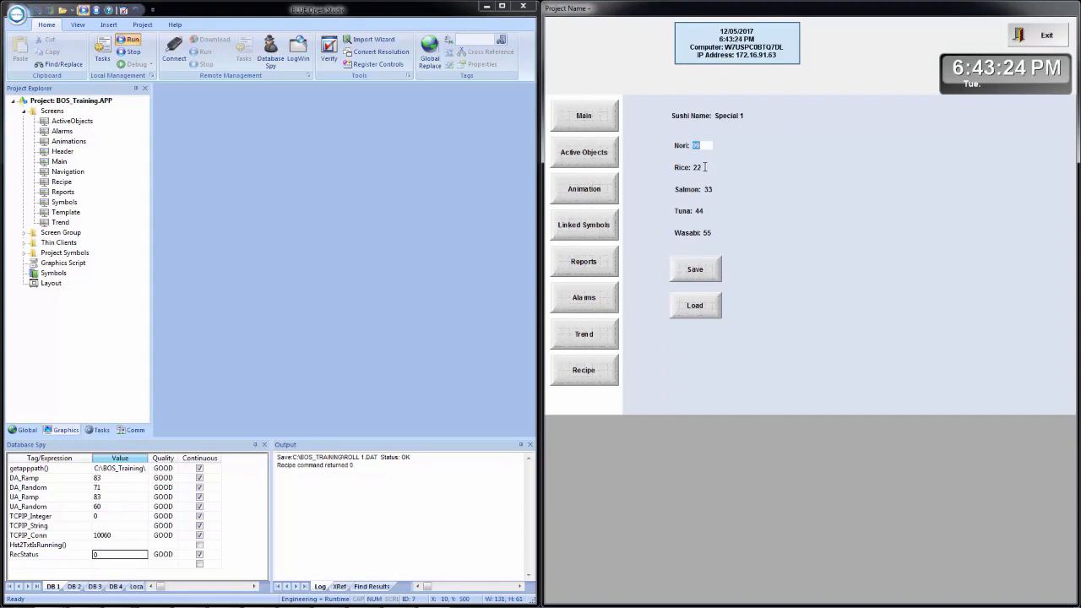
pyautogui.click(704, 167)
pyautogui.write('88')
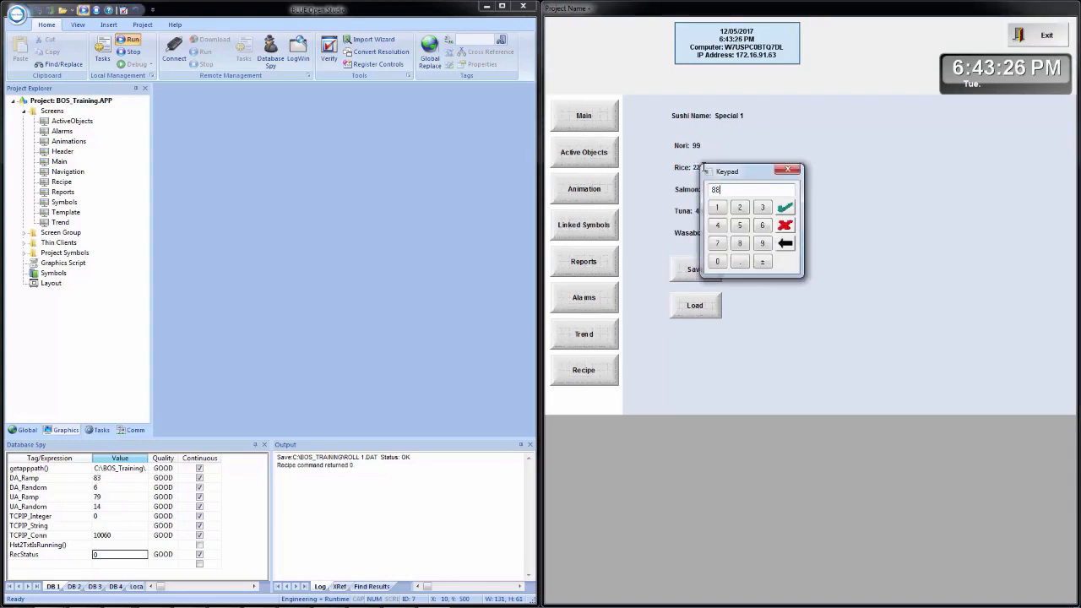
pyautogui.press('Return')
# Step: Set Salmon 77 and Tuna 66, keep Wasabi at 55, and save as SPECIAL 1.DAT
pyautogui.click(708, 189)
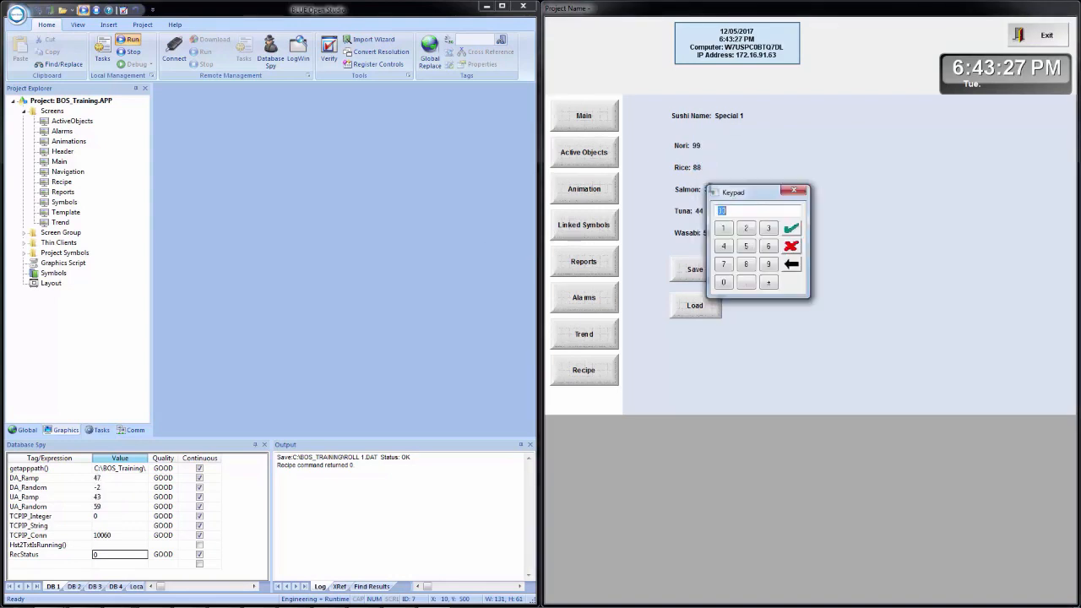
pyautogui.write('77')
pyautogui.press('Return')
pyautogui.click(707, 210)
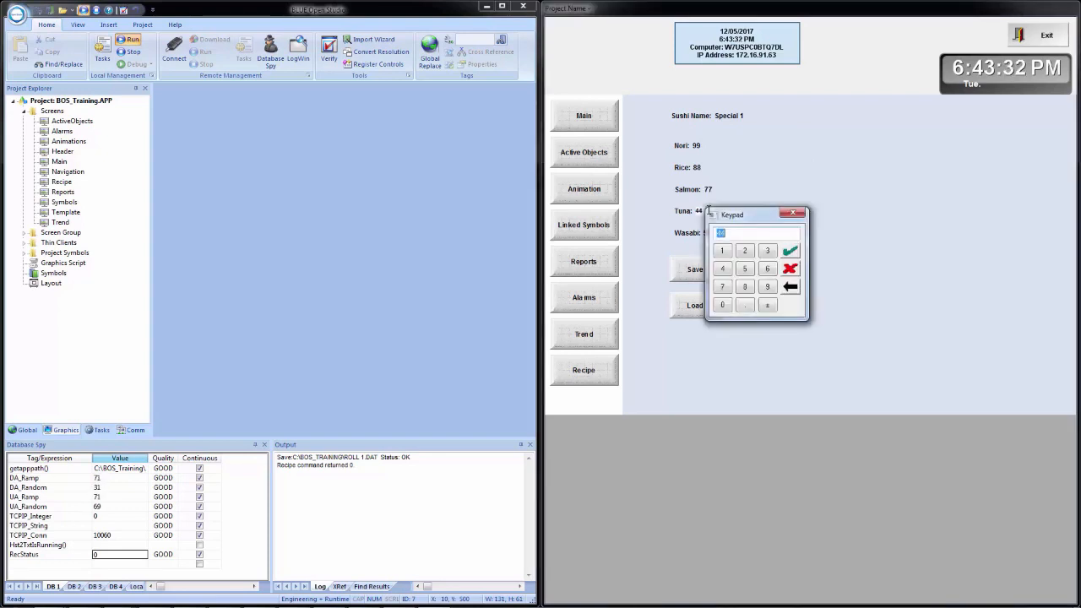
pyautogui.write('66')
pyautogui.press('Return')
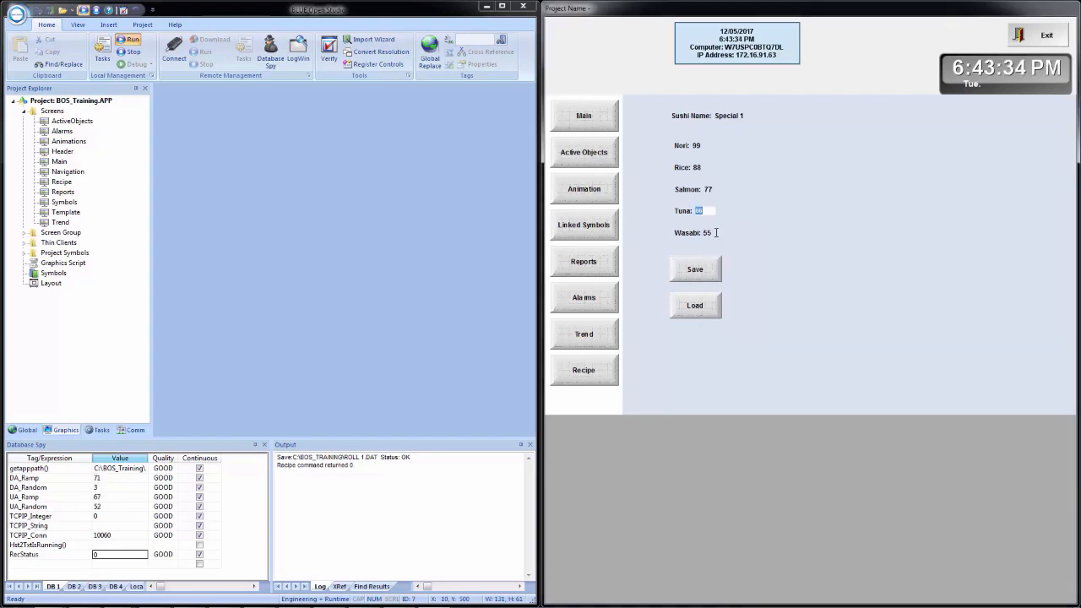
pyautogui.click(717, 233)
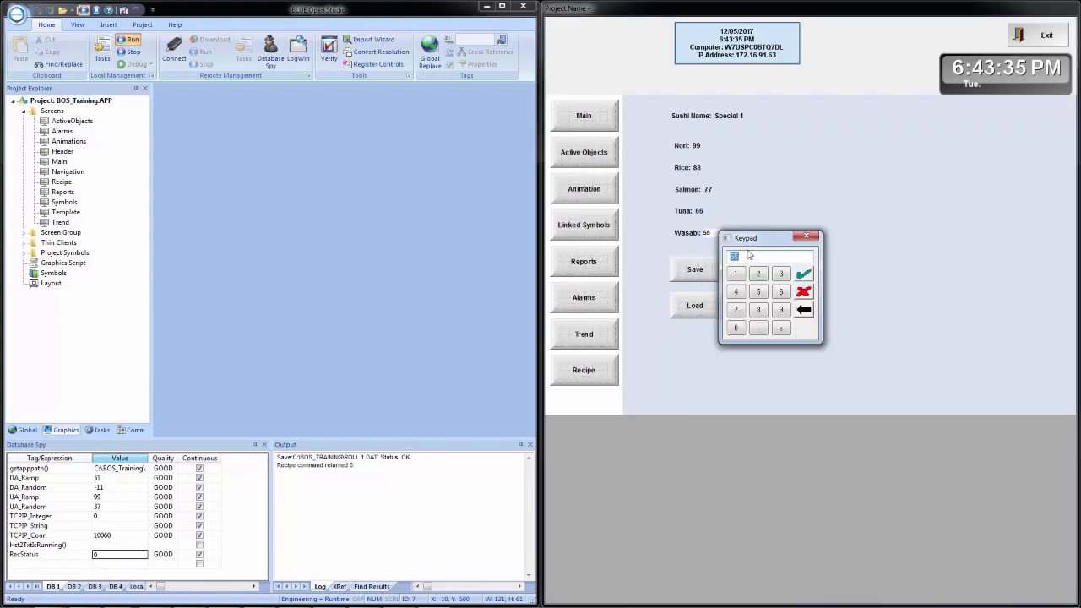
pyautogui.click(803, 274)
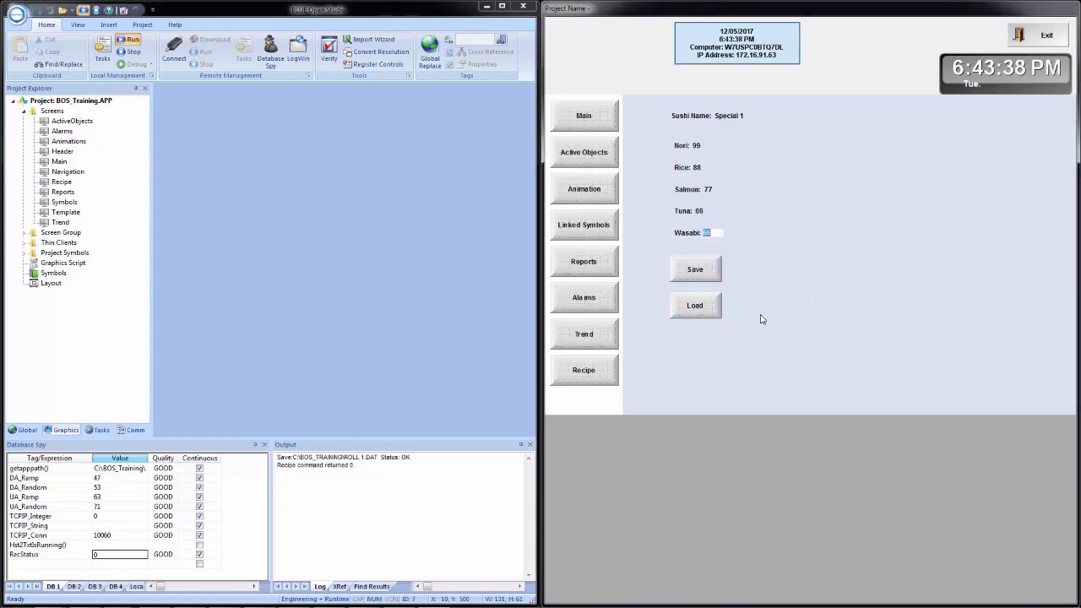
pyautogui.click(706, 272)
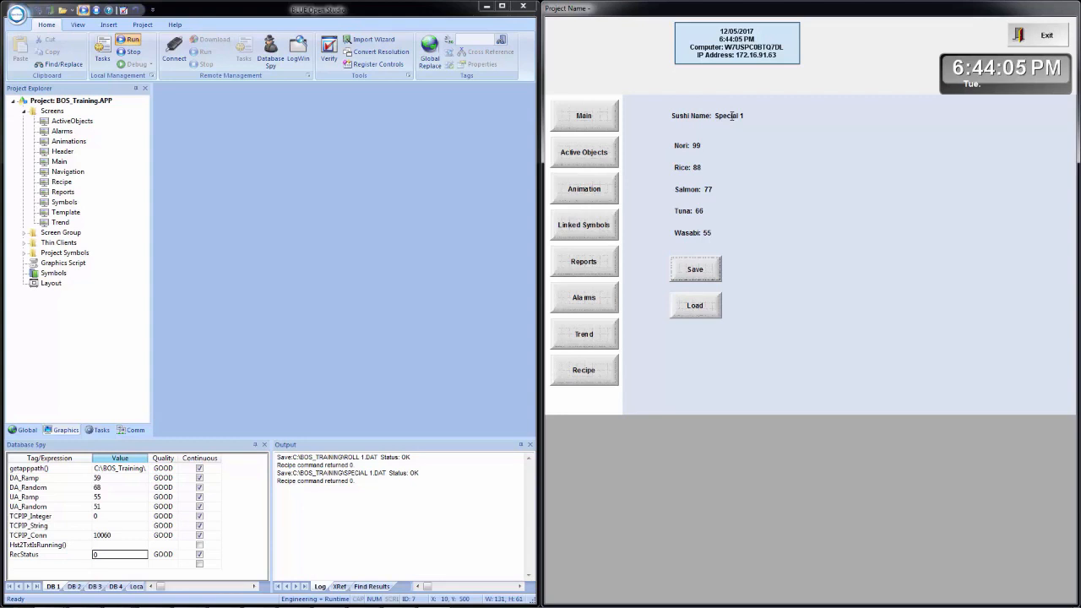
# Step: Enter Roll 1 as the sushi name and load its saved values from ROLL 1.DAT
pyautogui.click(731, 116)
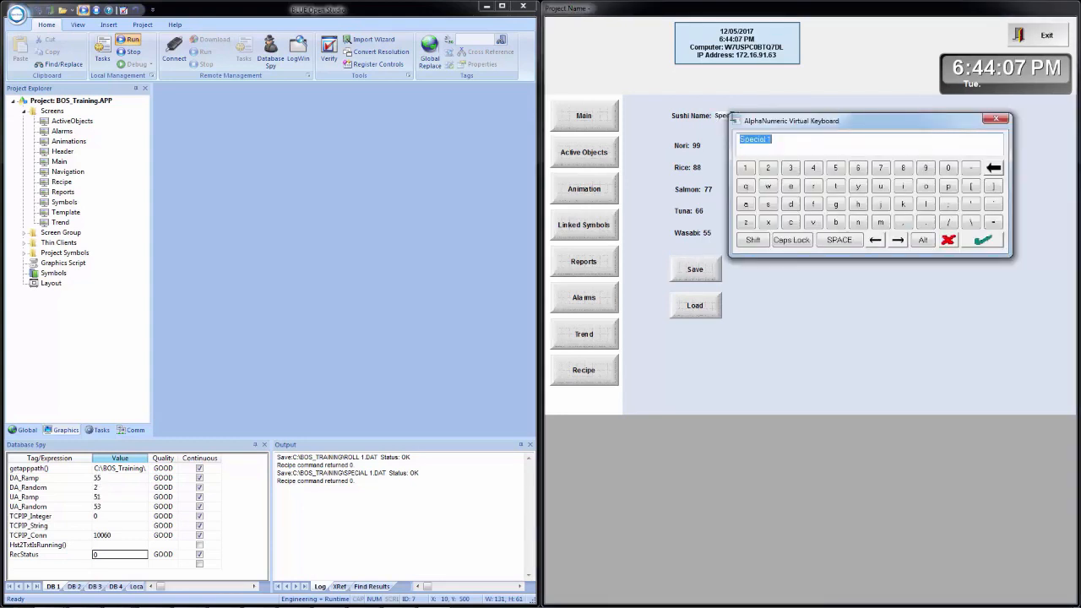
pyautogui.write('Rell 1')
pyautogui.press('Return')
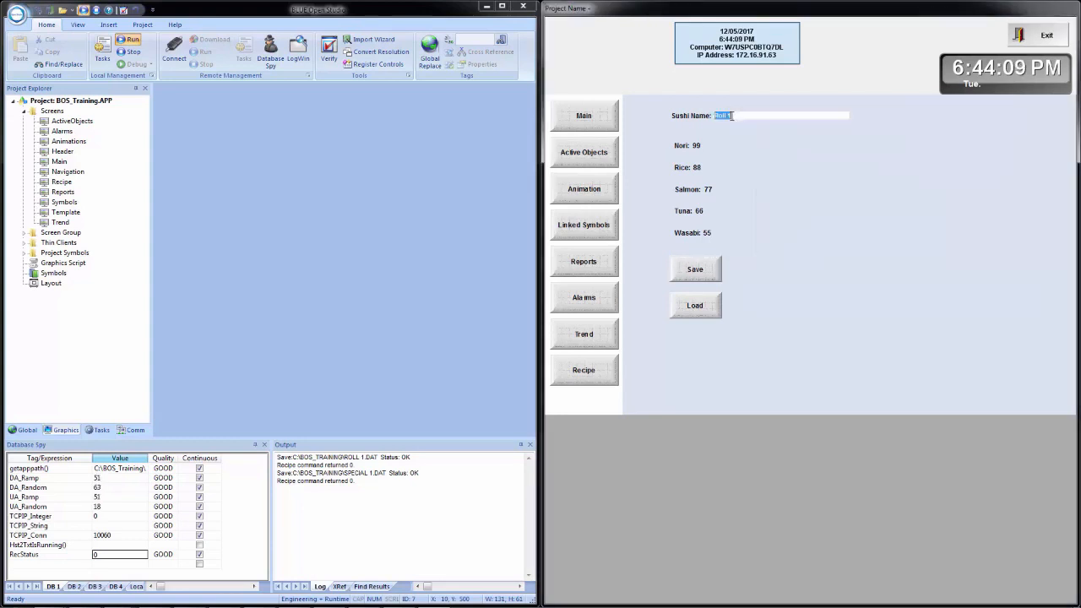
pyautogui.click(691, 309)
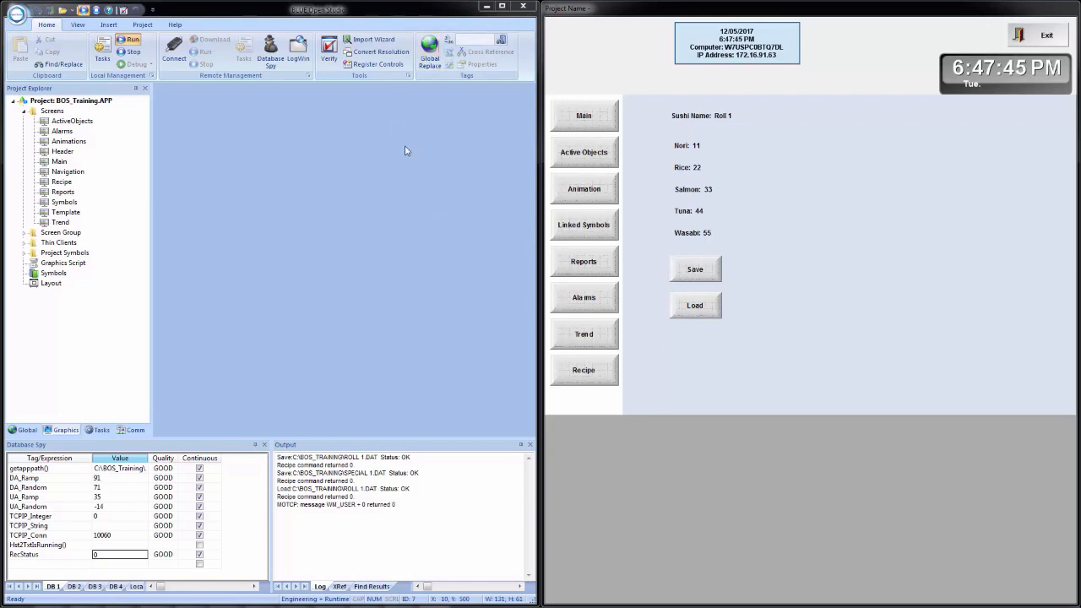
# Step: Maximize Studio, open the Recipe screen, and place a copy of the Load button beneath it
pyautogui.click(502, 6)
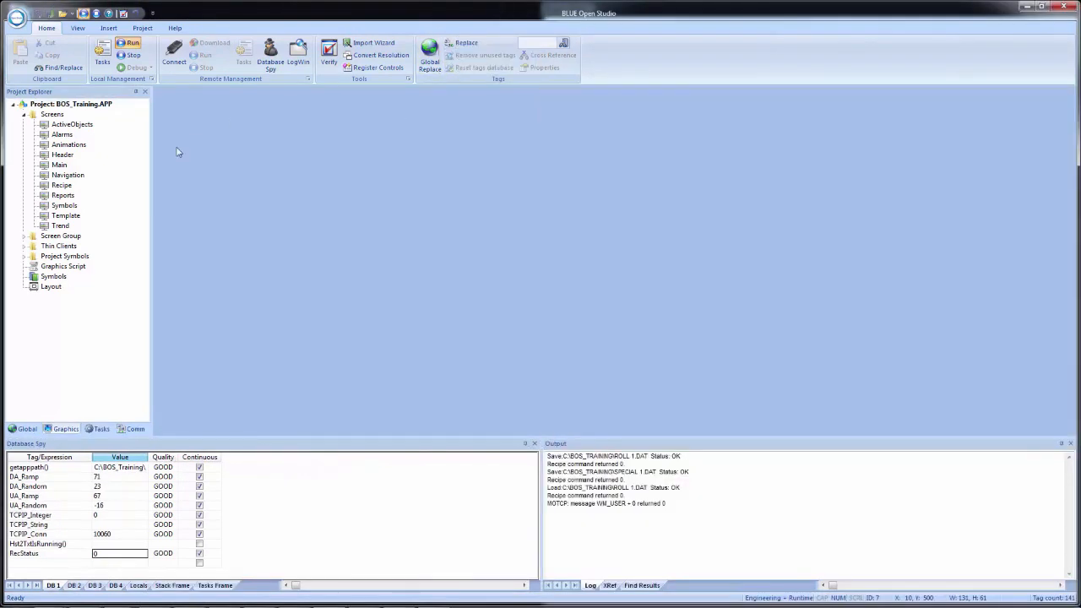
pyautogui.doubleClick(61, 185)
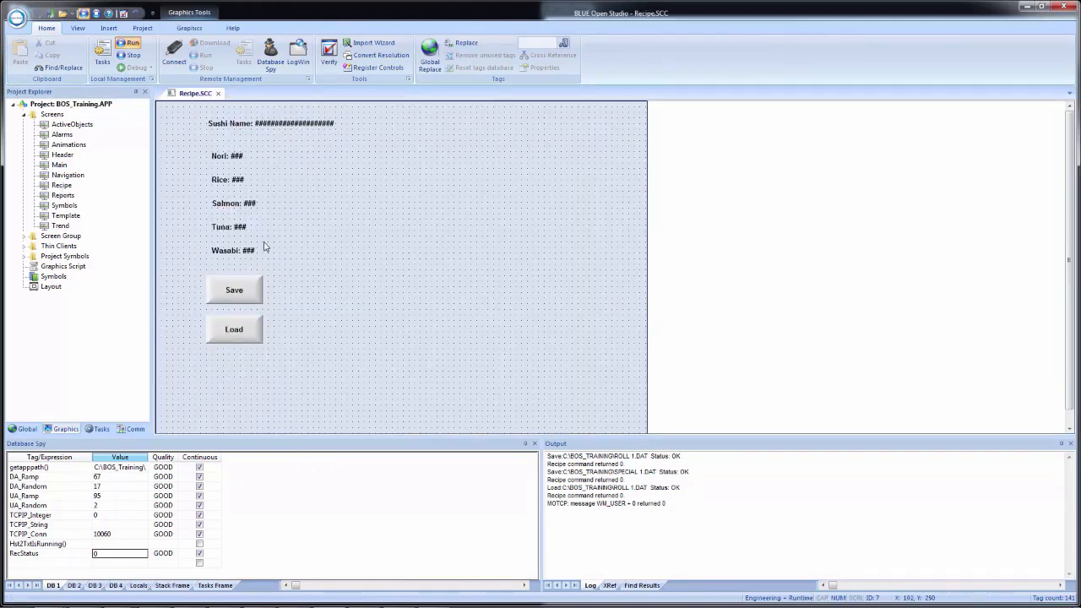
pyautogui.click(234, 334)
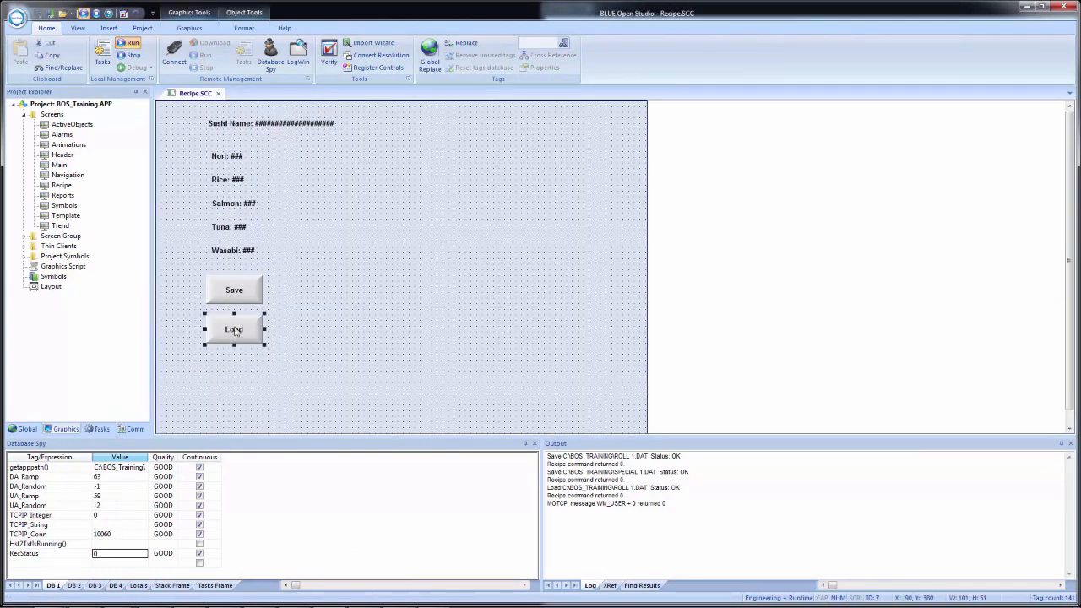
pyautogui.moveTo(235, 335); pyautogui.dragTo(236, 381)
# Step: Change the copied button's caption to a two-line Load Selected
pyautogui.doubleClick(233, 379)
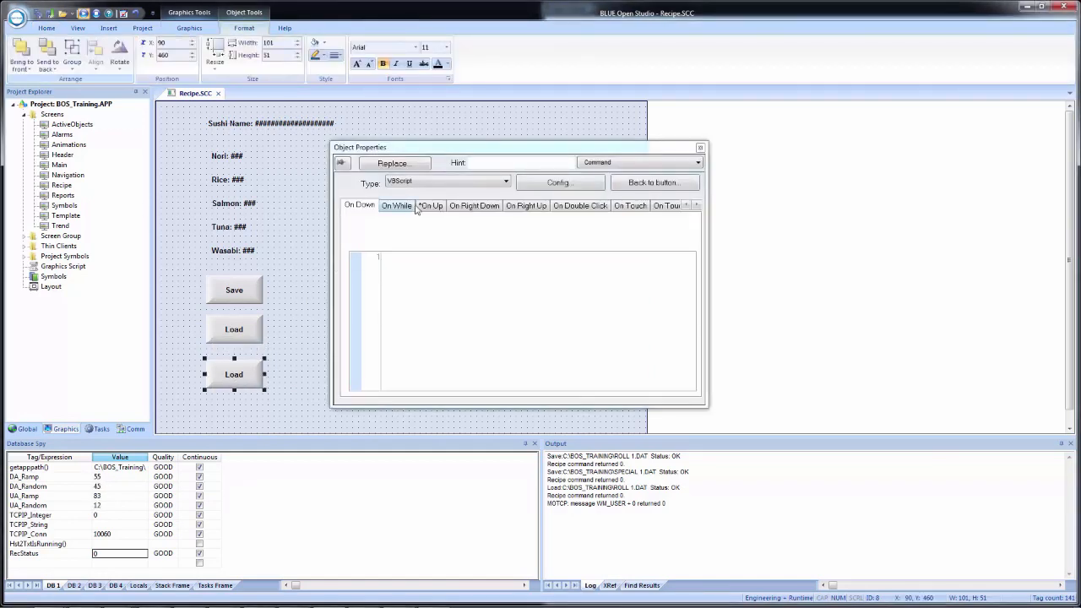
pyautogui.click(624, 189)
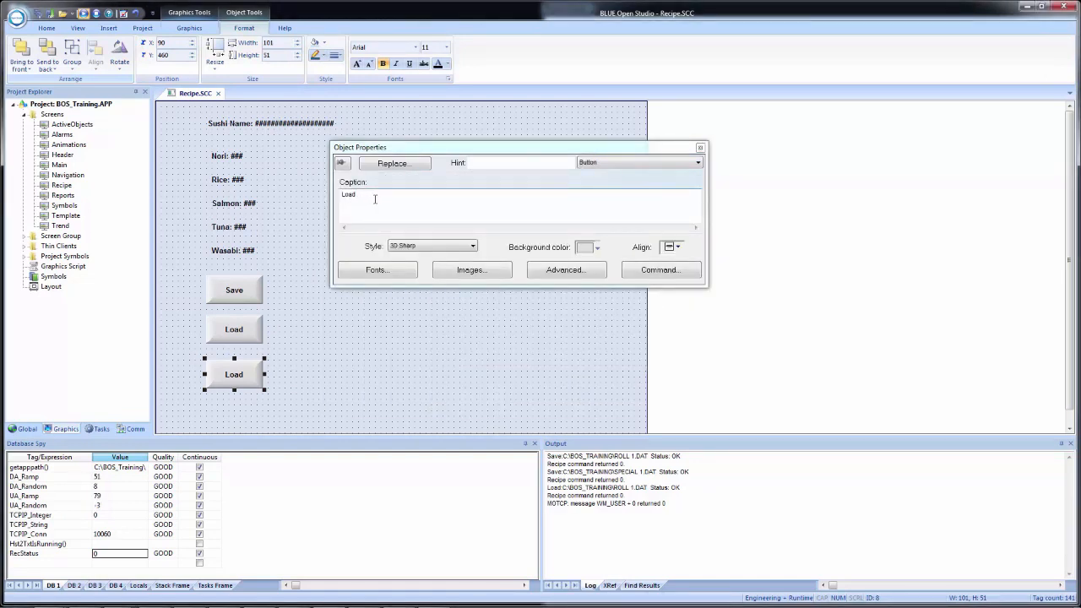
pyautogui.press('Return')
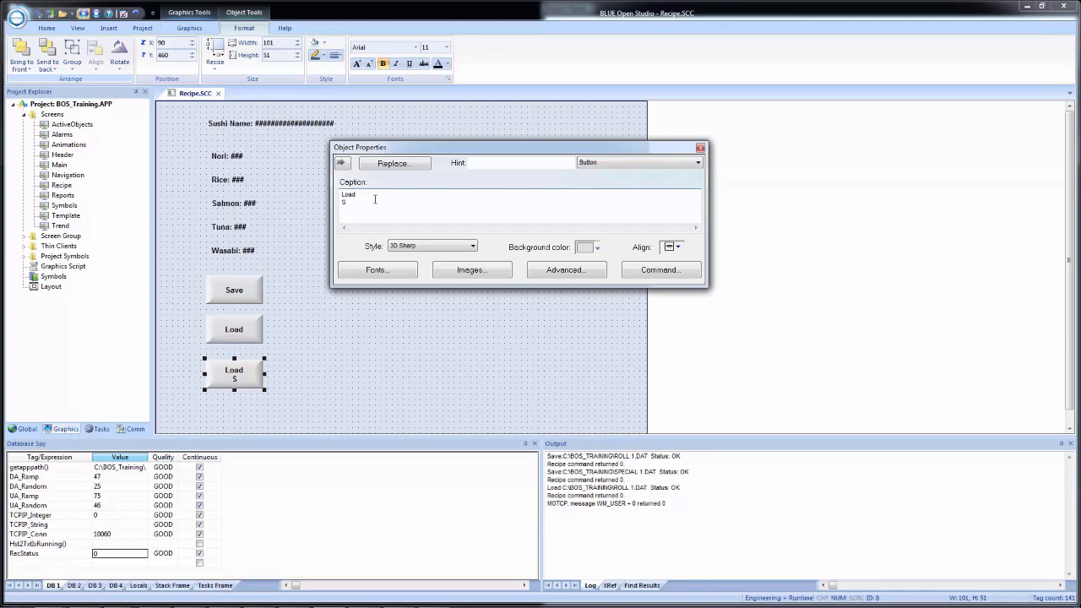
pyautogui.write('elected')
# Step: Set the button's On Up command type to VBScript
pyautogui.click(641, 277)
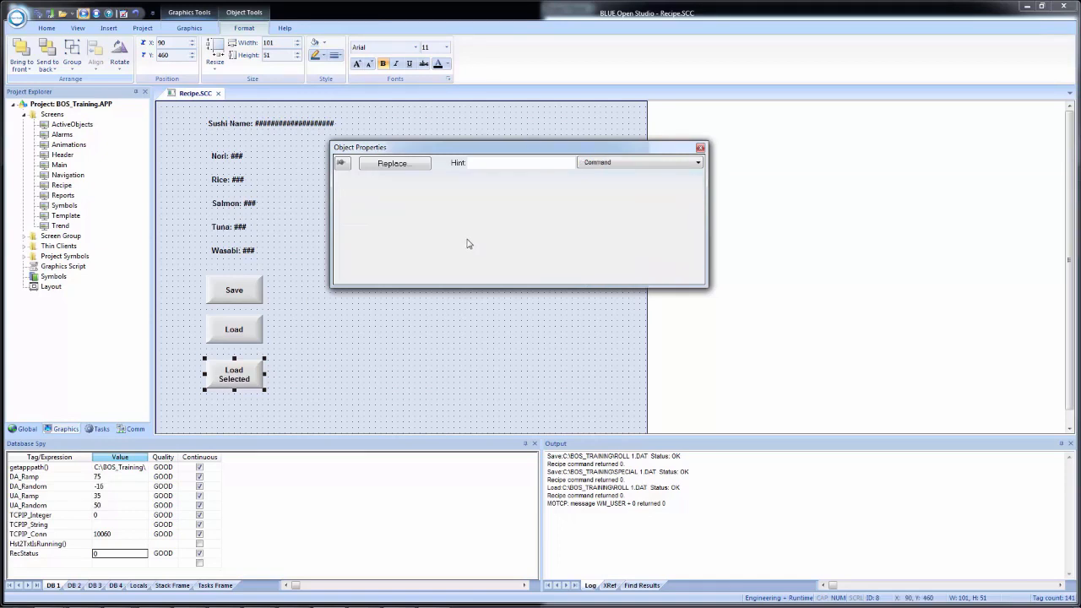
pyautogui.click(430, 206)
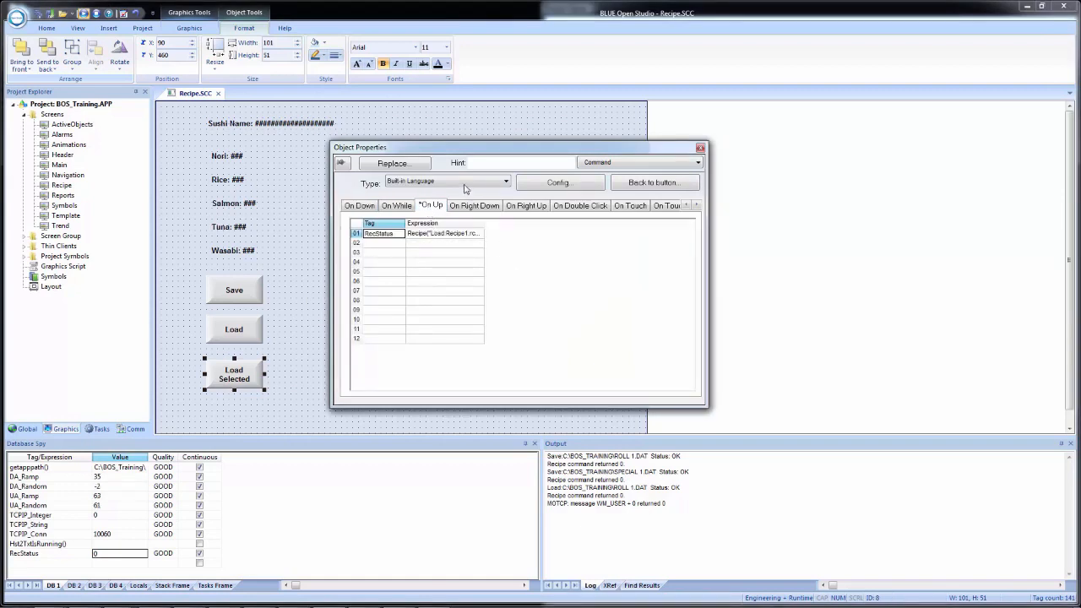
pyautogui.click(452, 185)
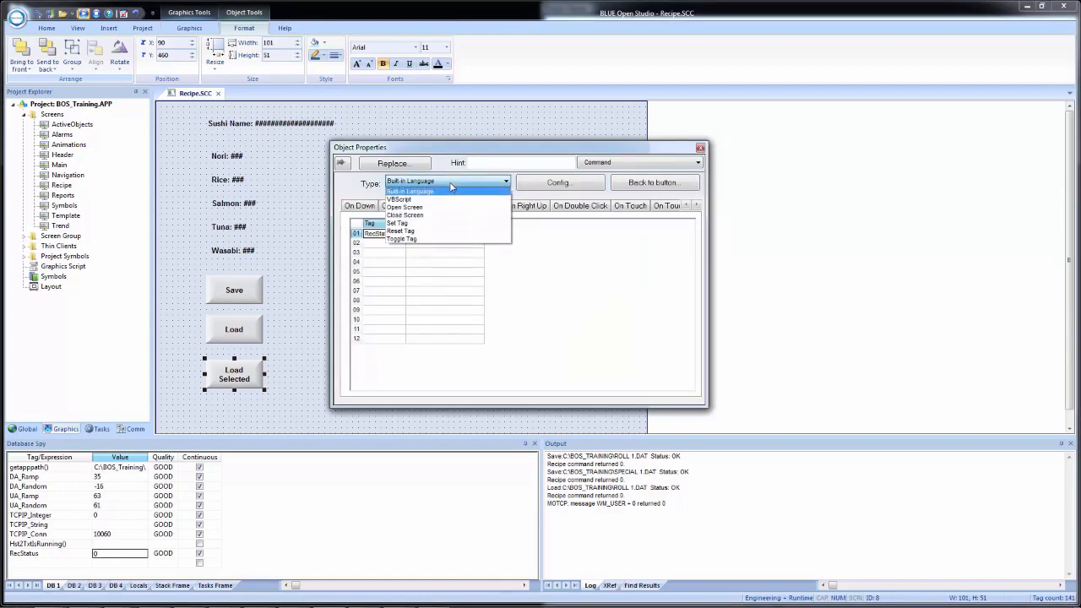
pyautogui.click(450, 199)
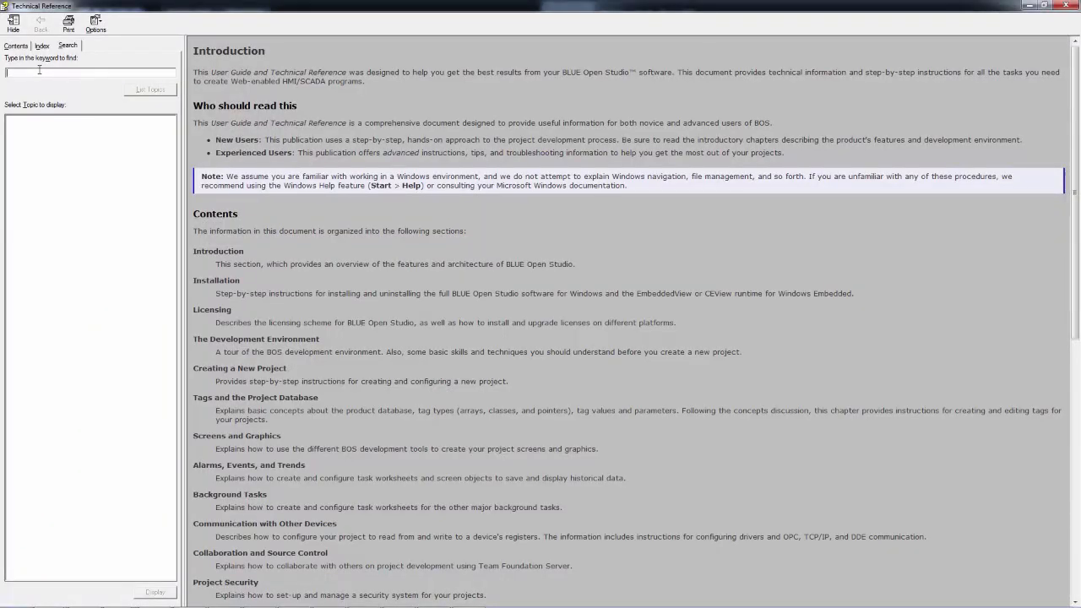
# Step: Search the Technical Reference for RDFileN and open its topic to read the syntax and parameters
pyautogui.write('RDFileN')
pyautogui.press('Return')
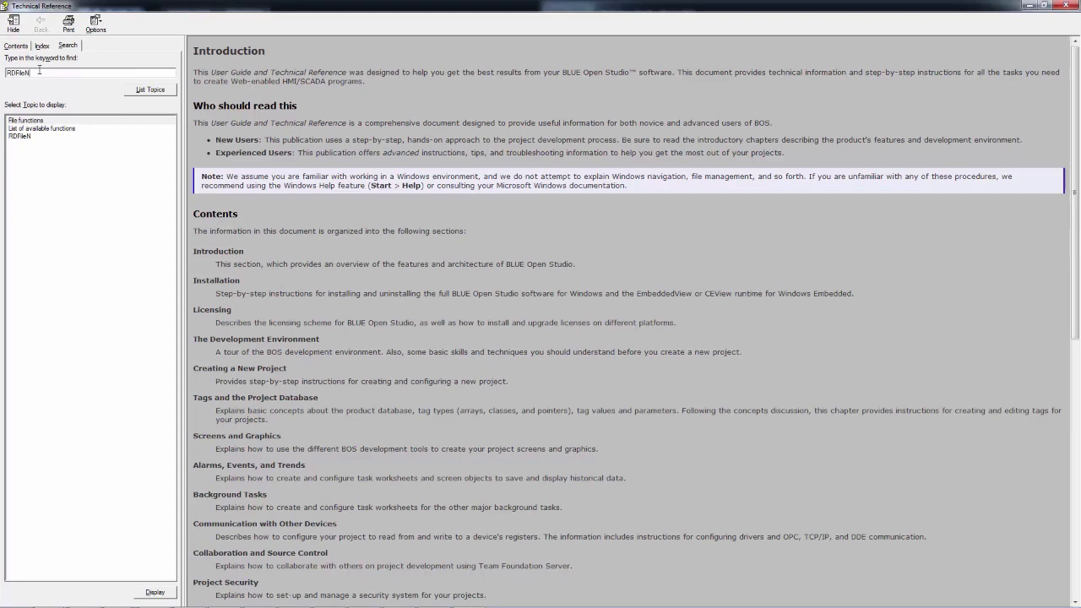
pyautogui.doubleClick(19, 137)
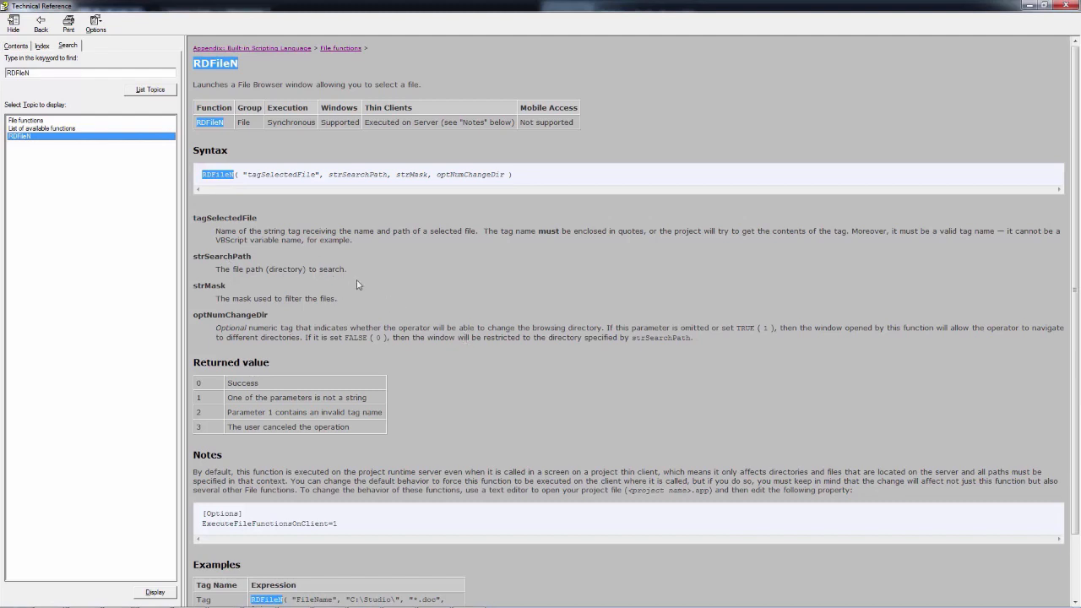
pyautogui.scroll(-3, 402, 305)
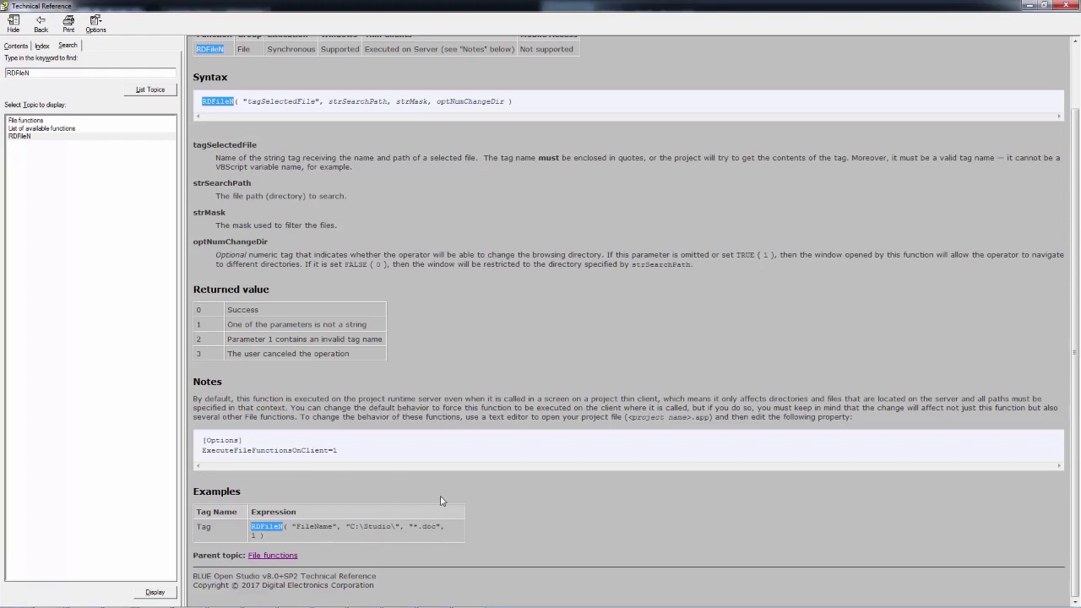
# Step: Return to the VBScript editor and open Load Selected Button.txt from C:\BOS Training Files
pyautogui.click(1030, 6)
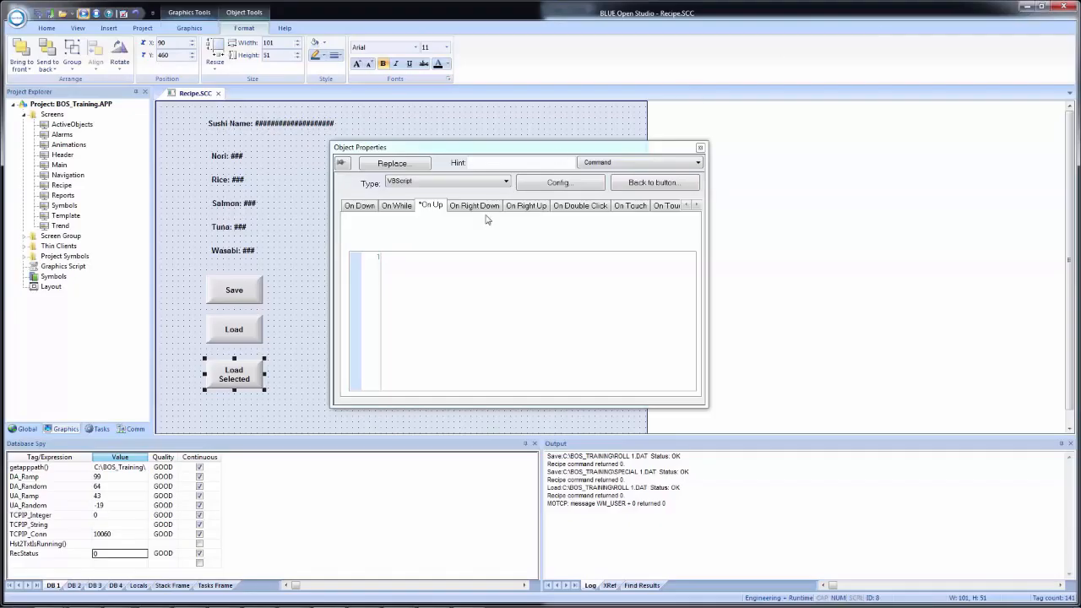
pyautogui.click(466, 275)
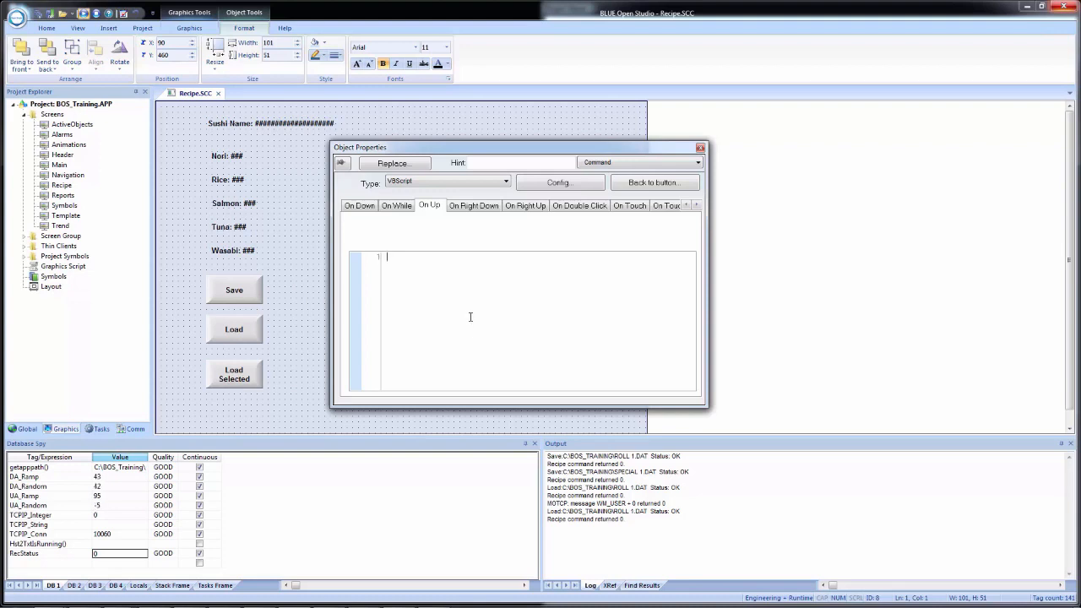
pyautogui.press('super+e')
pyautogui.click(527, 284)
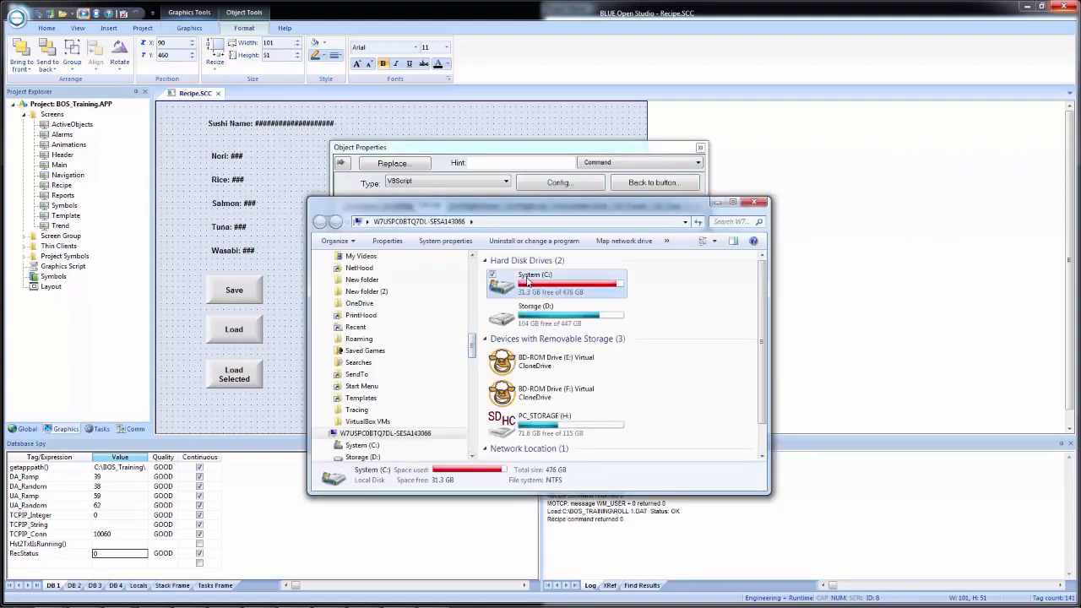
pyautogui.doubleClick(527, 283)
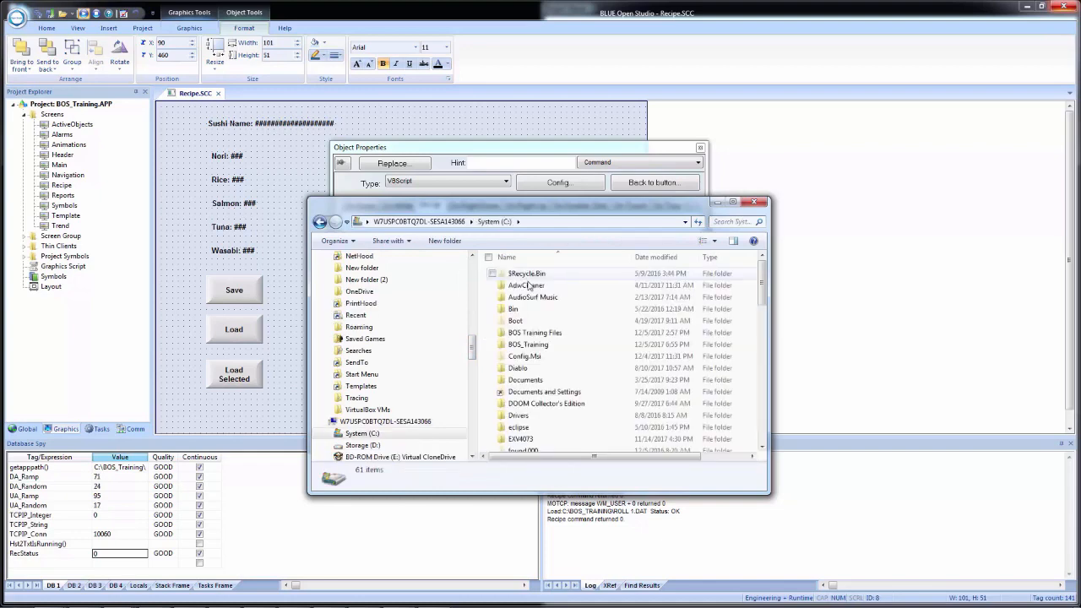
pyautogui.doubleClick(552, 333)
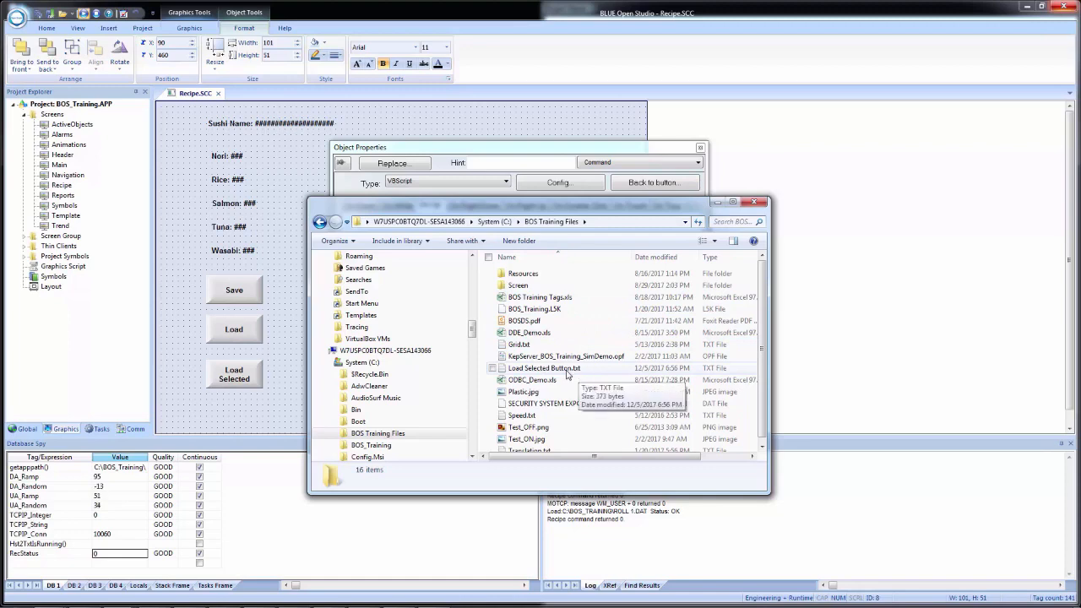
pyautogui.click(568, 375)
pyautogui.doubleClick(567, 375)
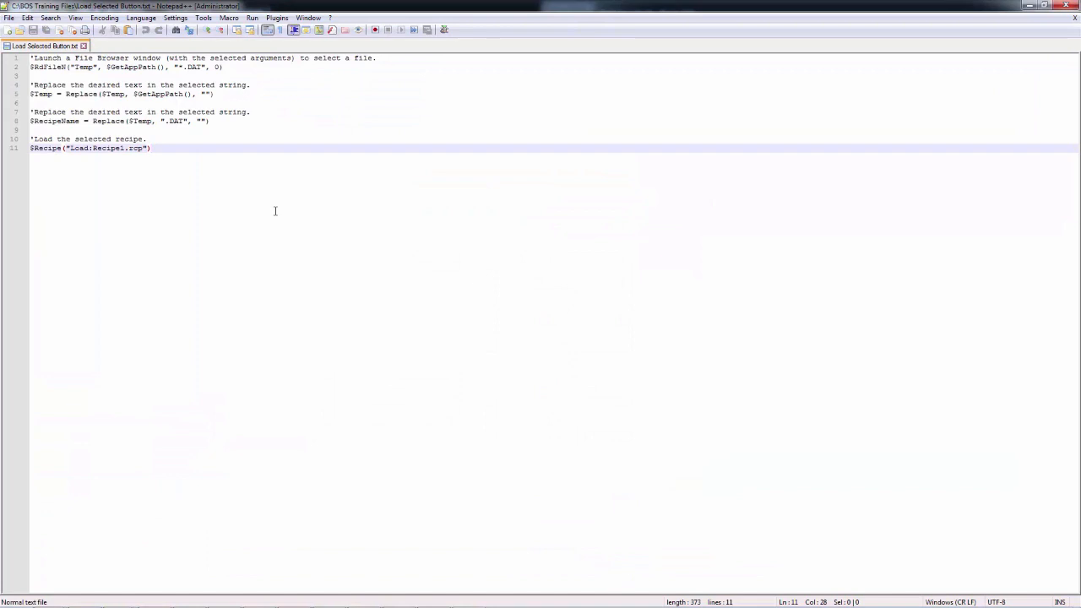
# Step: Copy the whole script and paste it into the Load Selected button's VBScript editor
pyautogui.hotkey('ctrl', 'a')
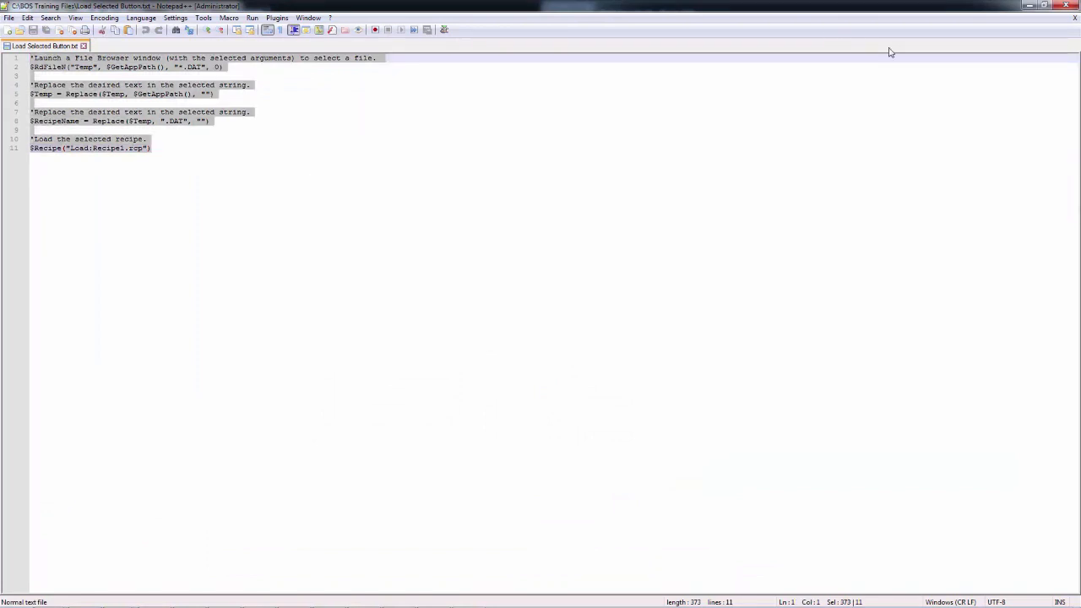
pyautogui.click(1028, 7)
pyautogui.click(488, 154)
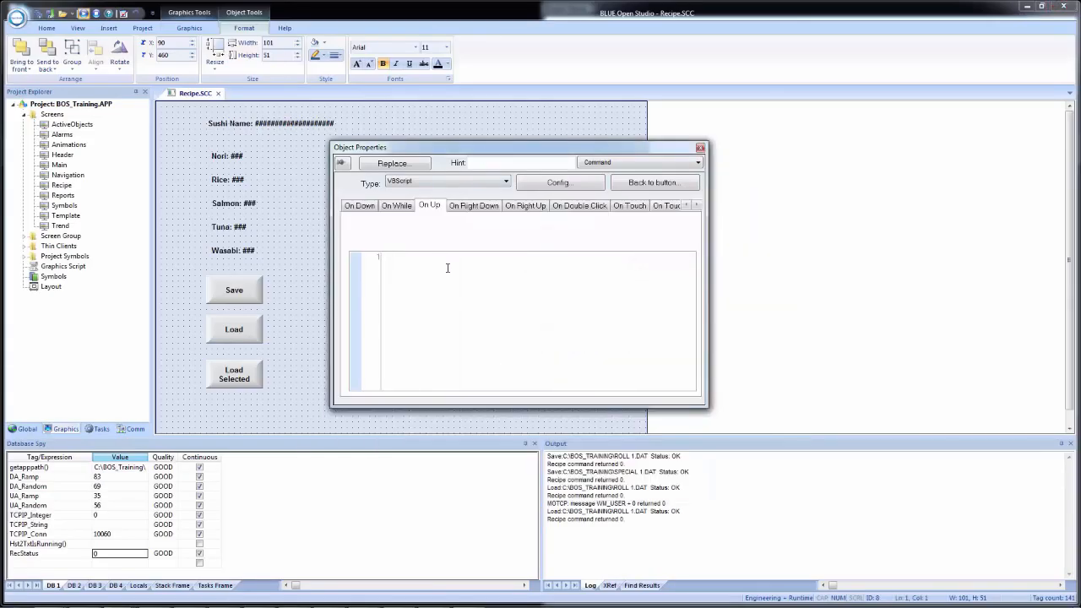
pyautogui.write('\'Launch a File Browser window (with the selected arguments) to select a file. $RdFileN("Temp", $GetAppPath(), "*.DAT", 0)  \'Replace the desired text in the selected string $Temp = Replace($Temp, $GetAppPath(), "")  \'Replace the desired text in the selected string $RecipeName = Replace($Temp, ".DAT", "")  \'Load the selected recipe $Recipe("Load:Recipe1.rcp")')
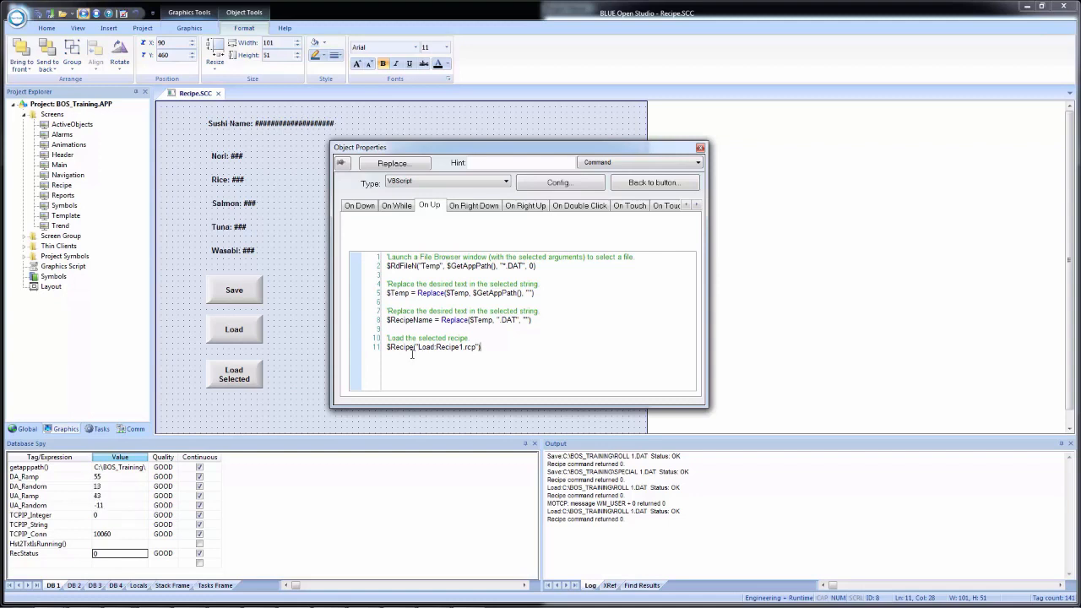
# Step: Check the Load Selected script and agree to create the missing Temp tag
pyautogui.rightClick(583, 304)
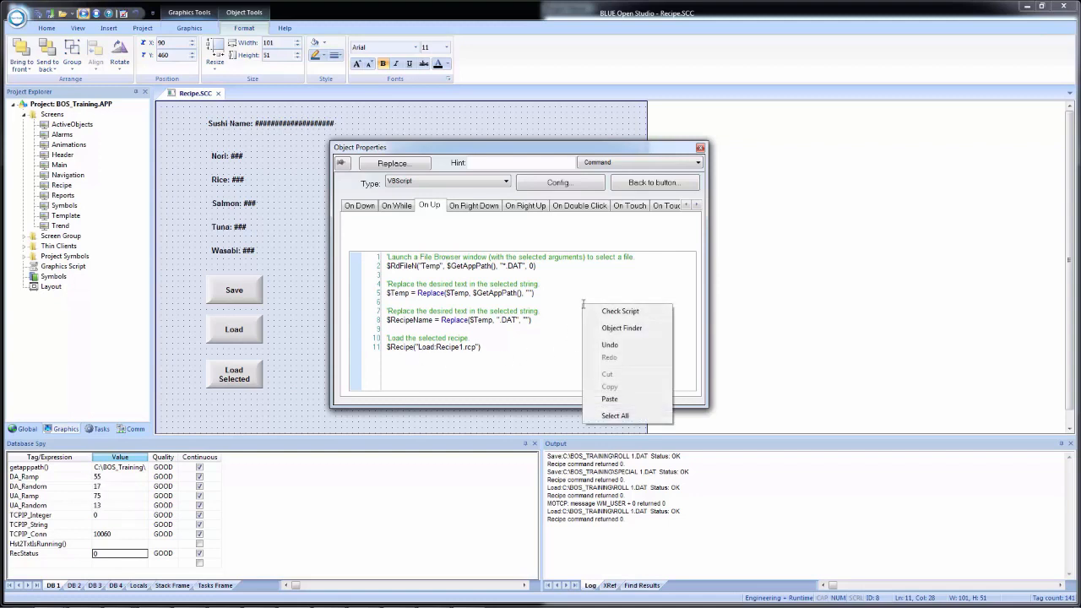
pyautogui.click(608, 313)
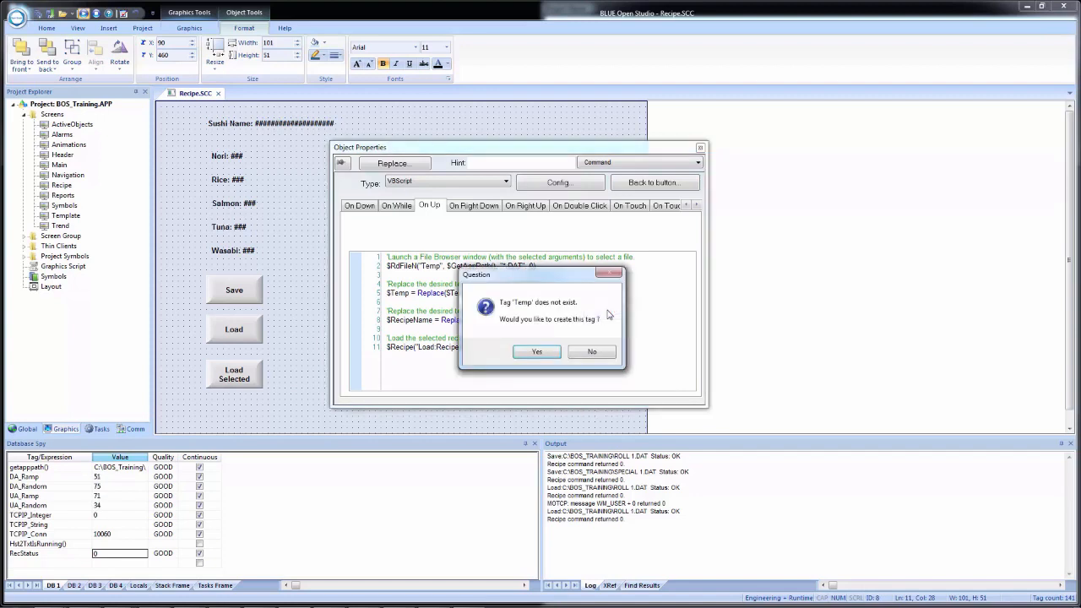
pyautogui.click(537, 355)
# Step: Define Temp as a String tag with Local scope, then dismiss 'Script is OK!'
pyautogui.click(510, 267)
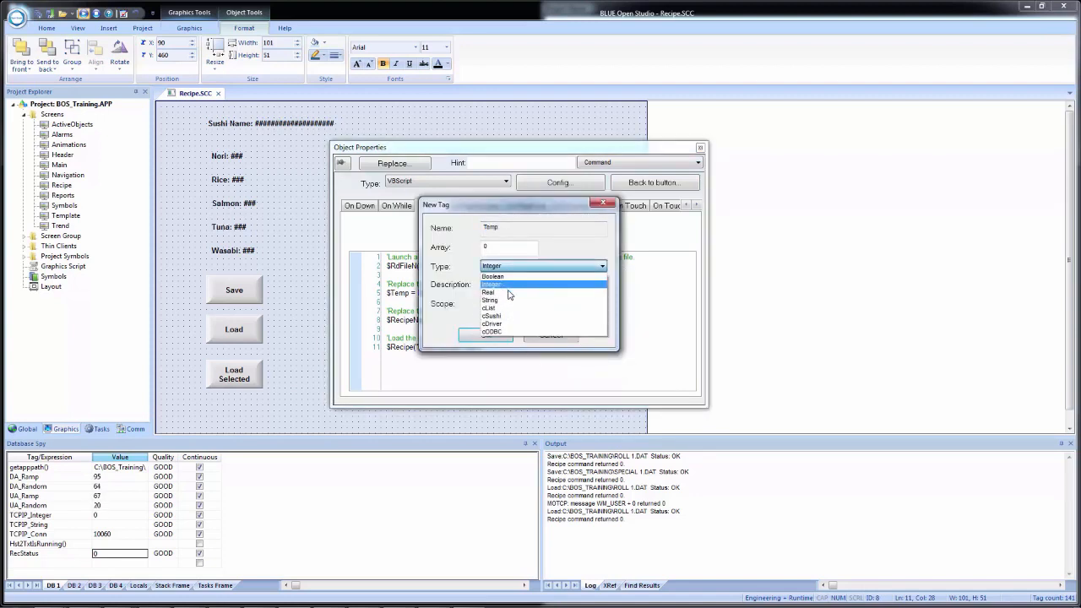
pyautogui.click(490, 300)
pyautogui.click(499, 304)
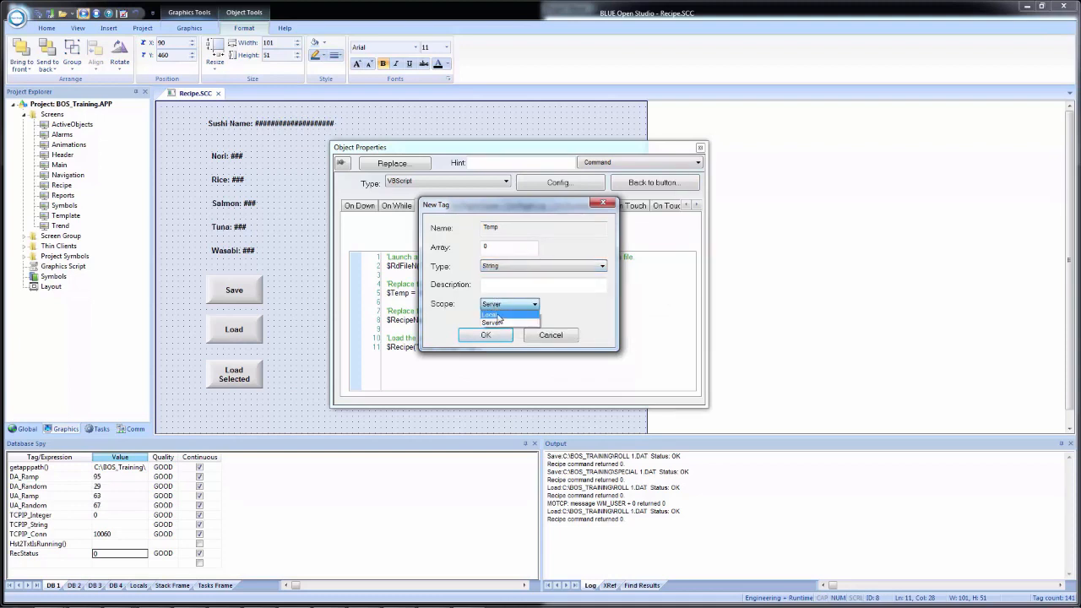
pyautogui.click(492, 314)
pyautogui.click(486, 335)
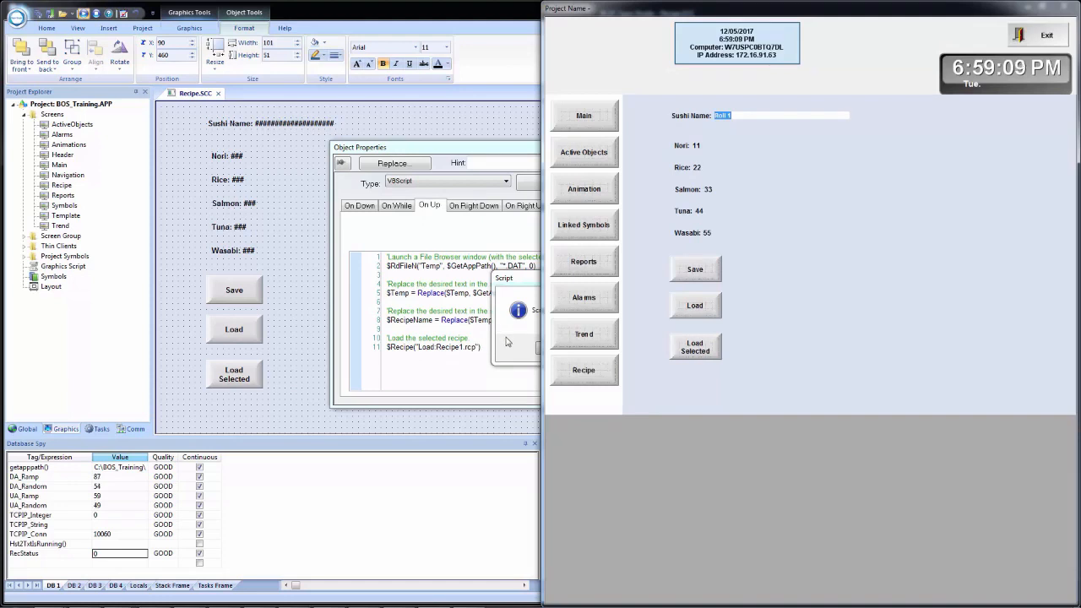
pyautogui.click(506, 338)
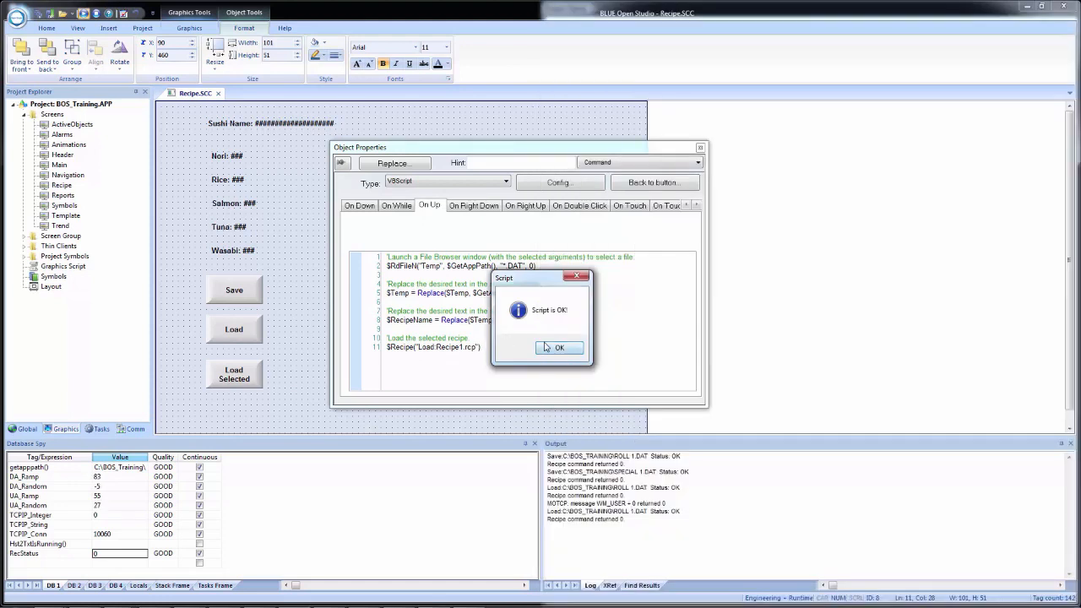
pyautogui.click(546, 348)
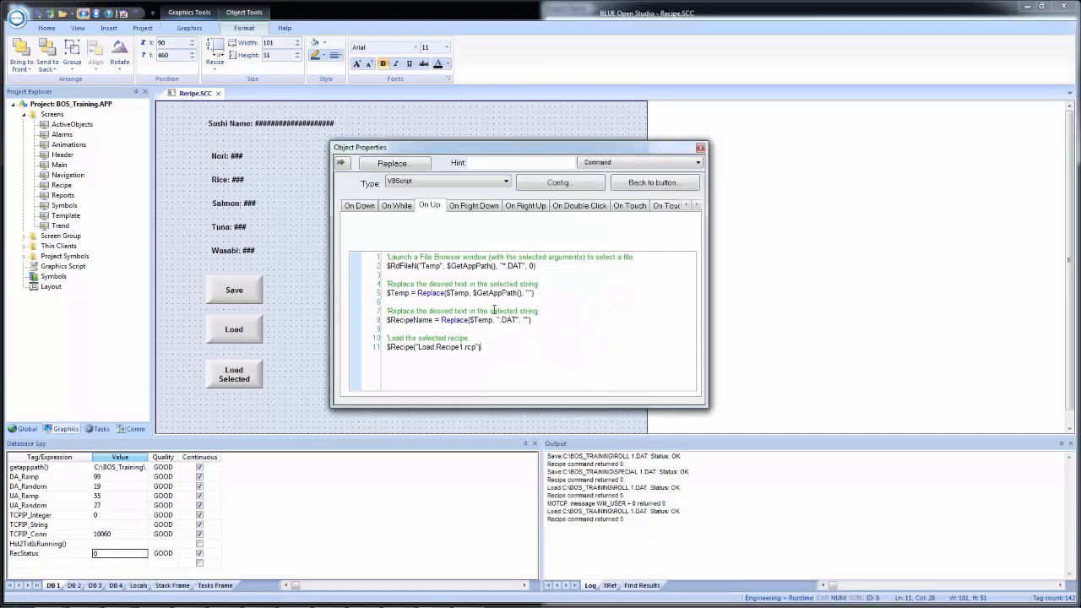
# Step: Close the button's script properties and snap the Studio editor to the left beside the runtime
pyautogui.click(39, 14)
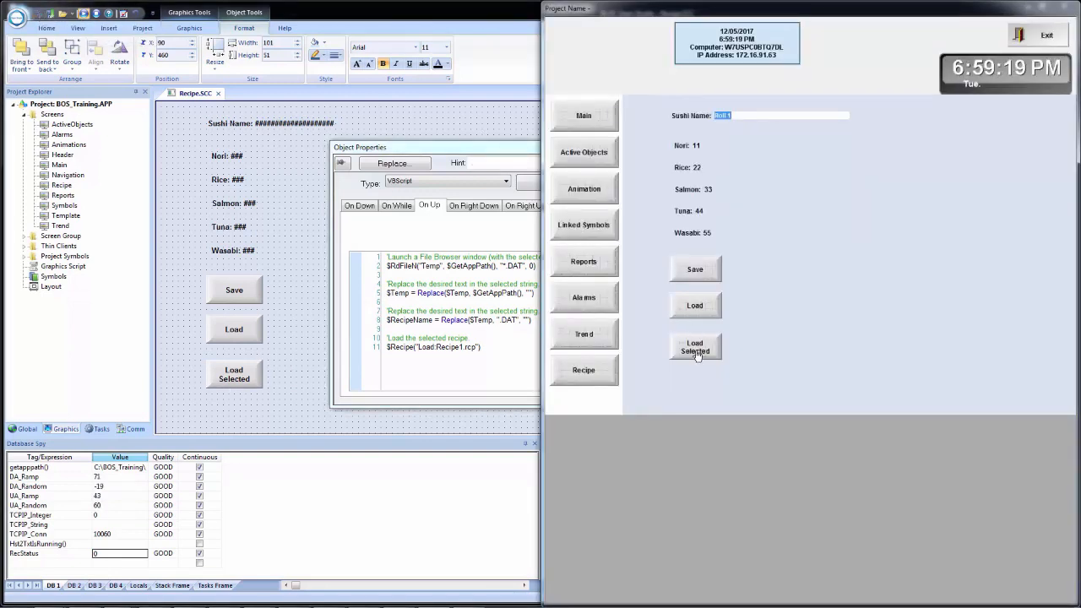
pyautogui.click(36, 568)
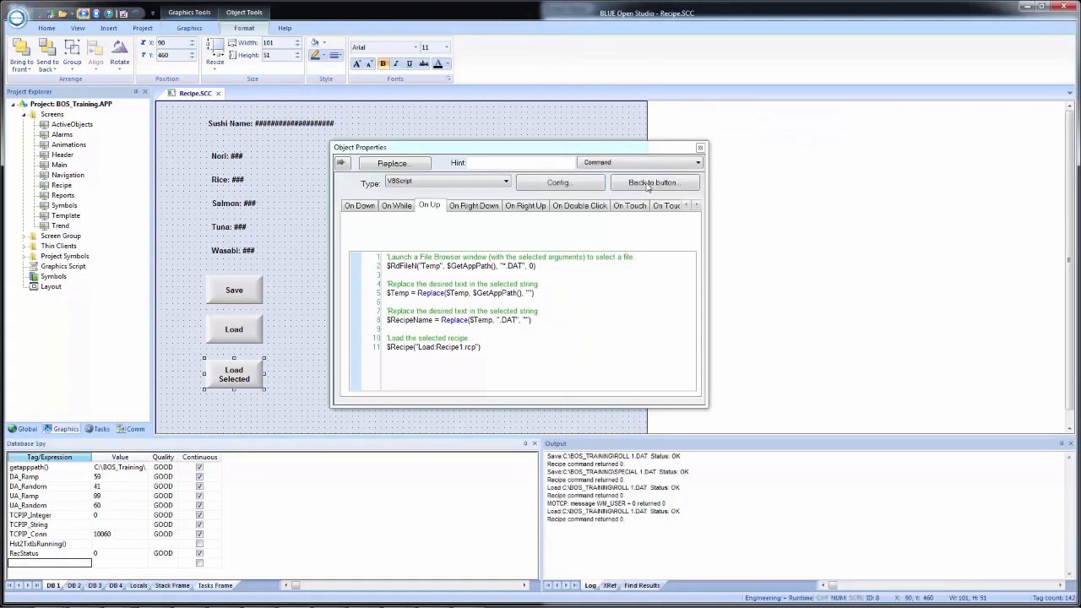
pyautogui.click(699, 148)
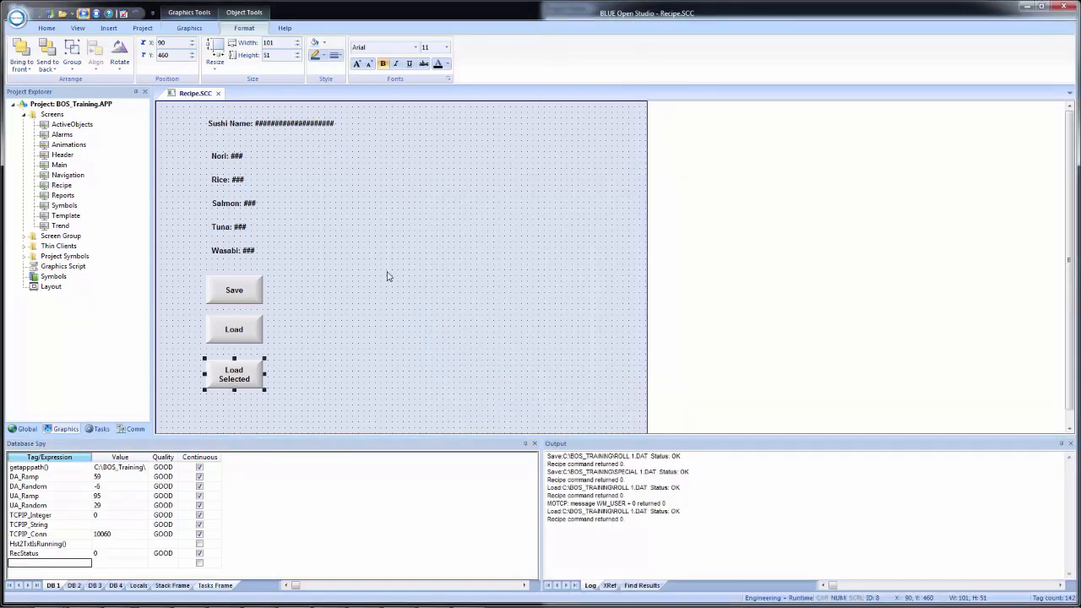
pyautogui.press('super+Left')
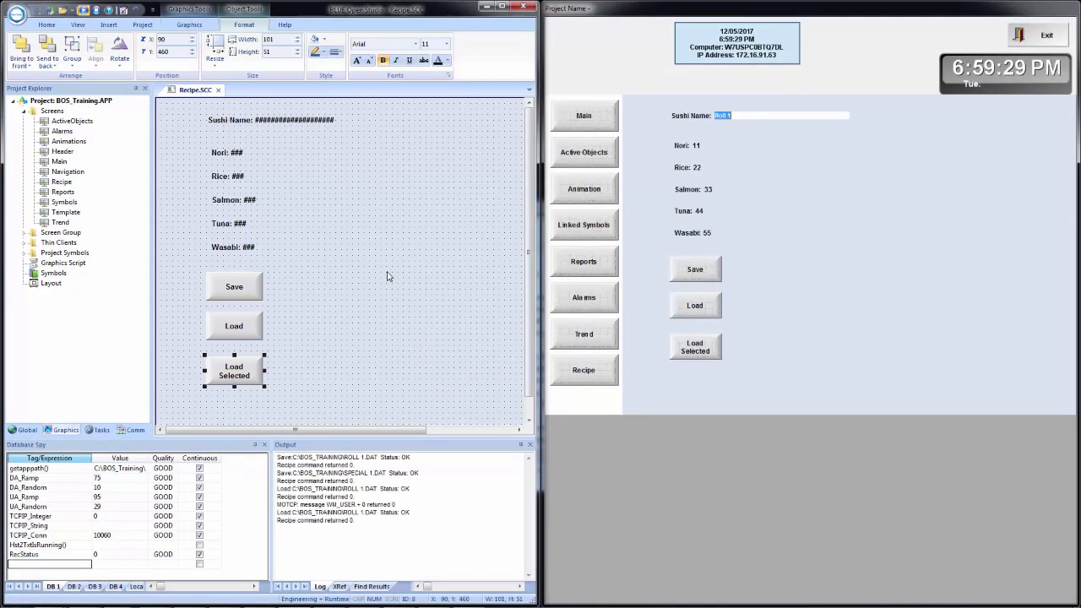
# Step: Add the Temp and RecipeName tags to the Database Spy watch list
pyautogui.click(38, 565)
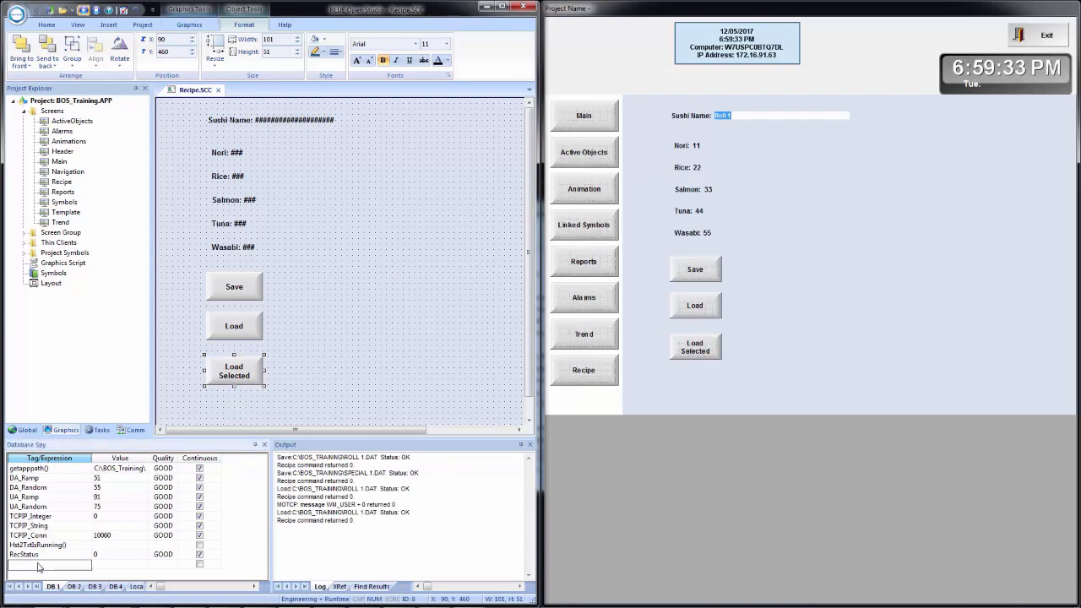
pyautogui.write('Temp')
pyautogui.press('Return')
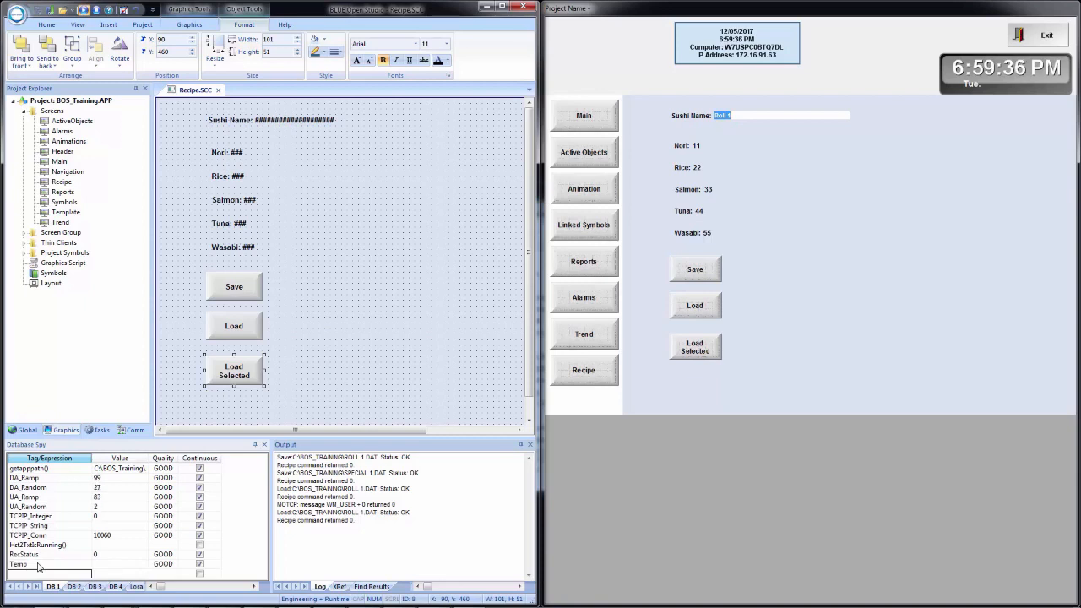
pyautogui.write('RecipeName')
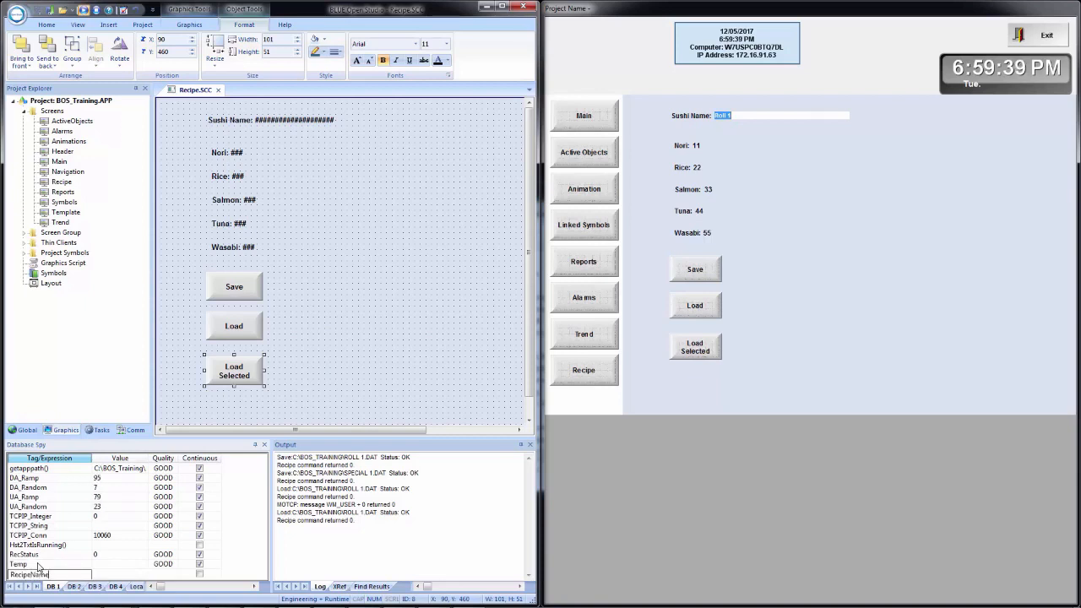
pyautogui.press('Return')
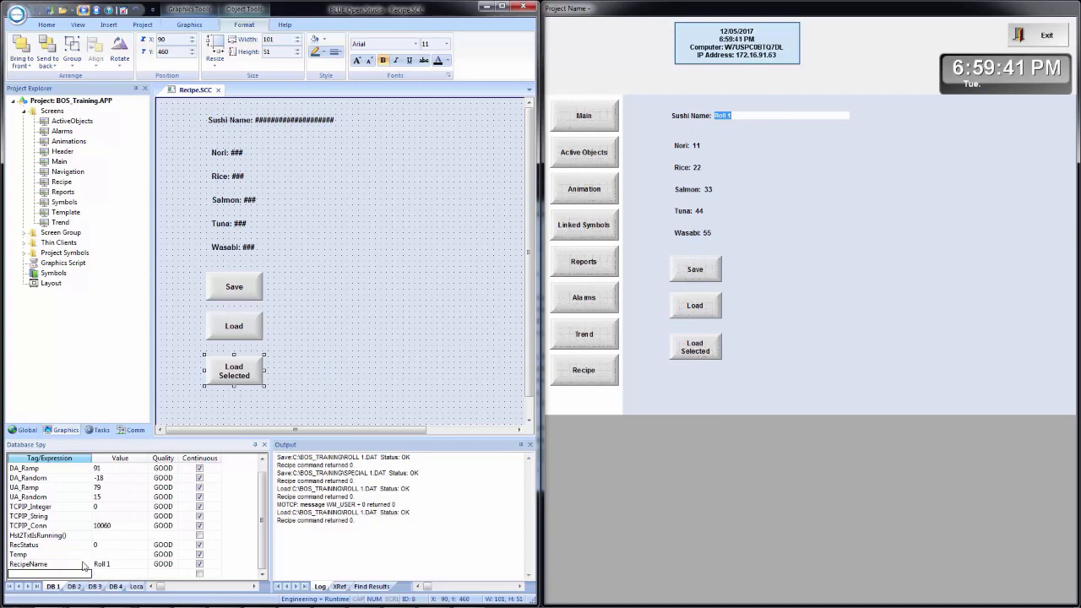
# Step: Load SPECIAL 1.DAT with the runtime's Load Selected button, then reselect that button in the editor
pyautogui.click(701, 347)
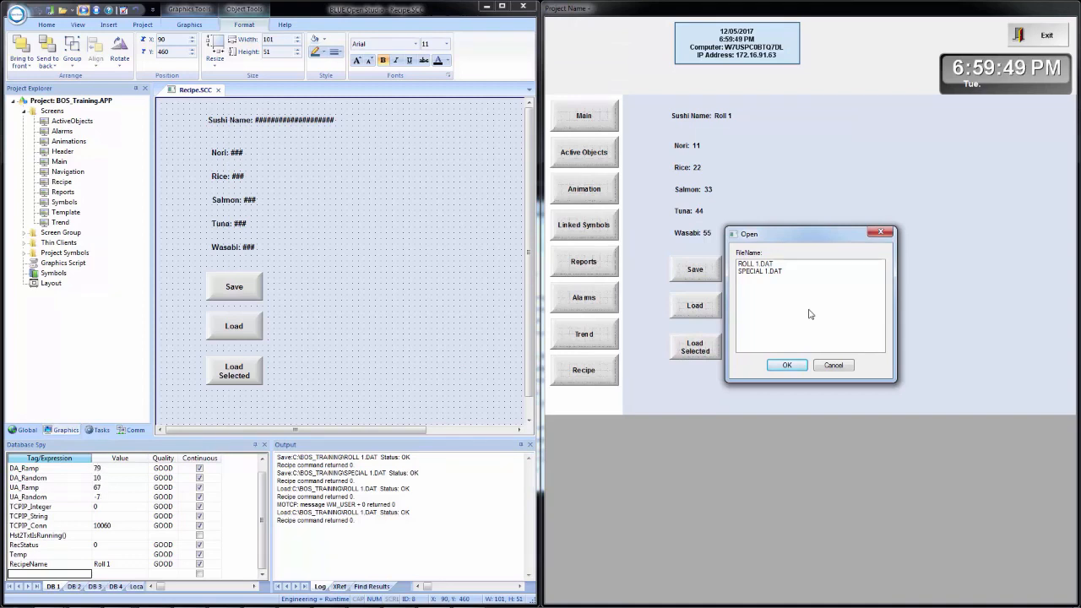
pyautogui.click(749, 271)
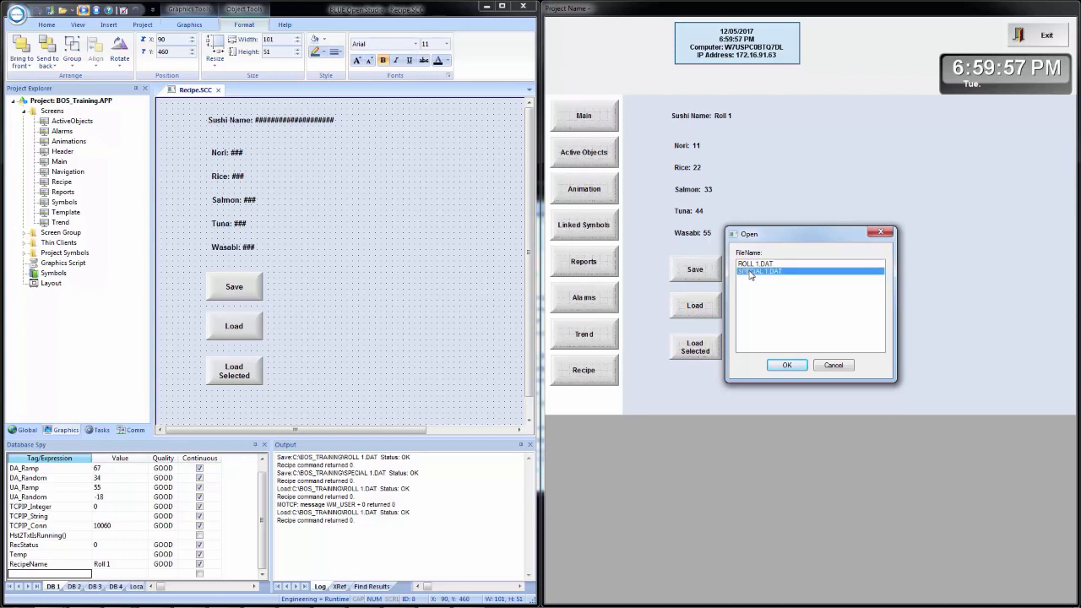
pyautogui.click(787, 364)
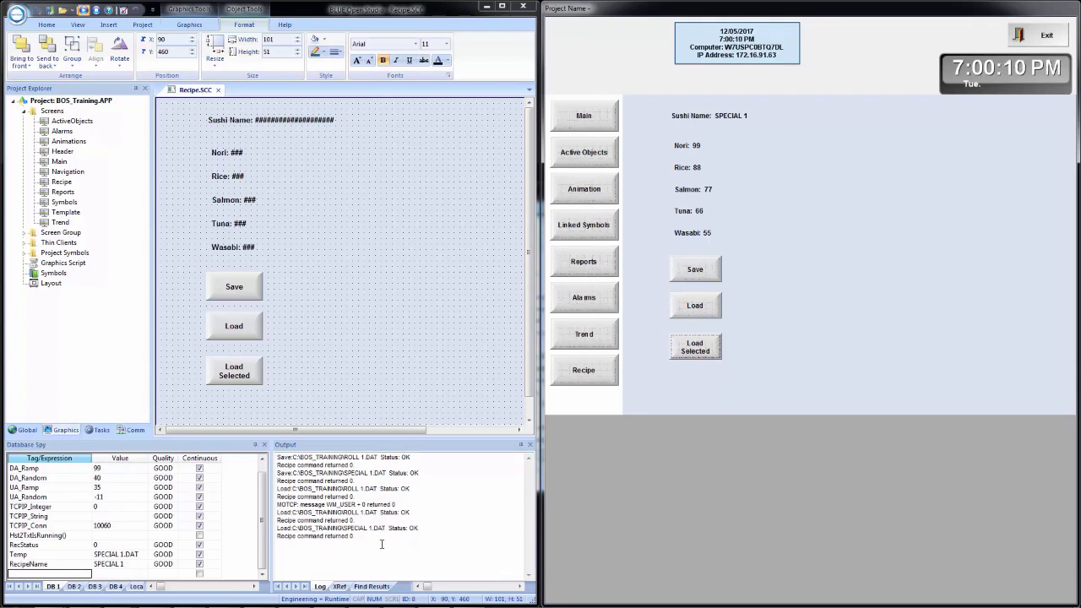
pyautogui.click(242, 377)
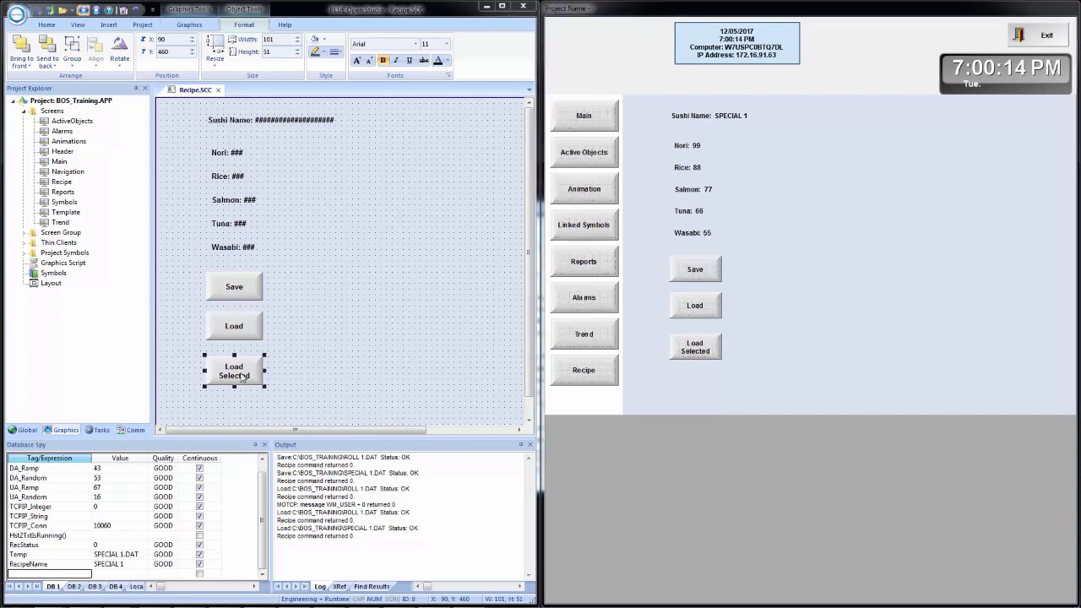
# Step: Add a $Trace($Temp) line after the file browser call in the On Up script
pyautogui.doubleClick(242, 377)
pyautogui.click(431, 205)
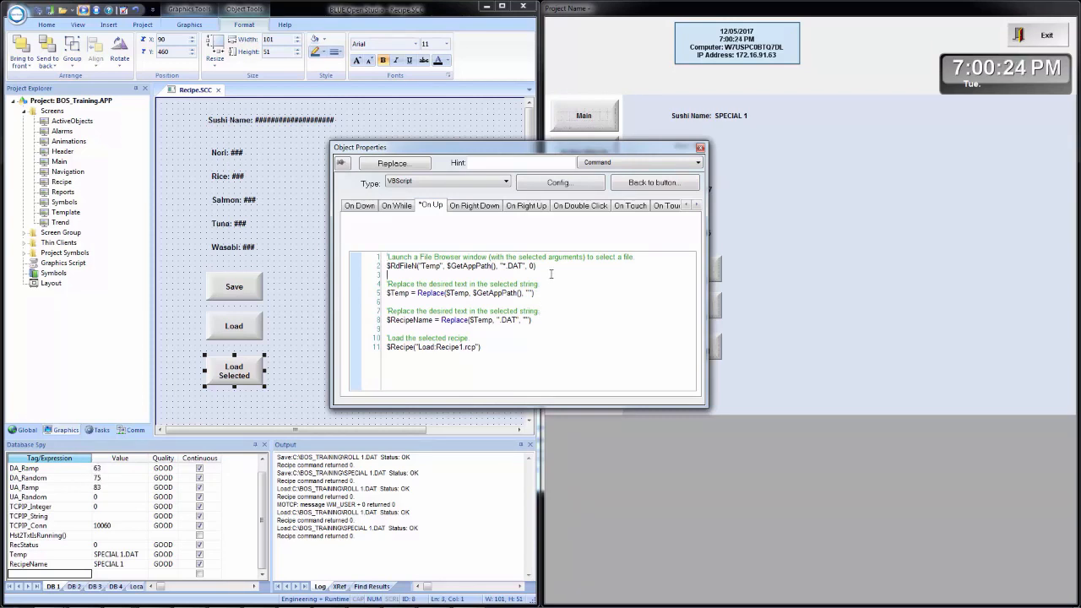
pyautogui.press('Return')
pyautogui.press('Return')
pyautogui.write('$')
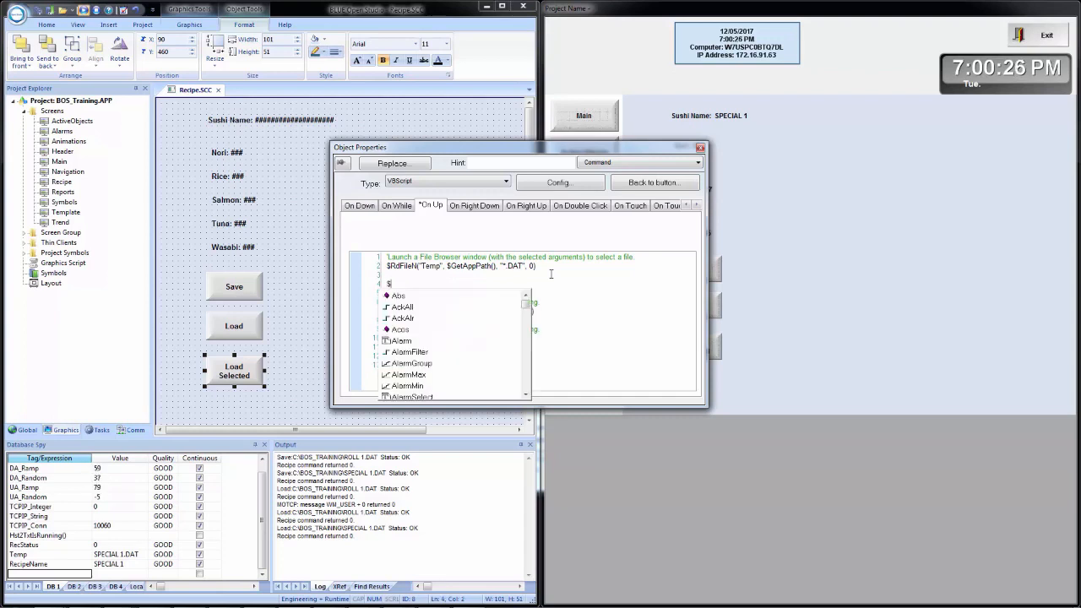
pyautogui.write('Trace')
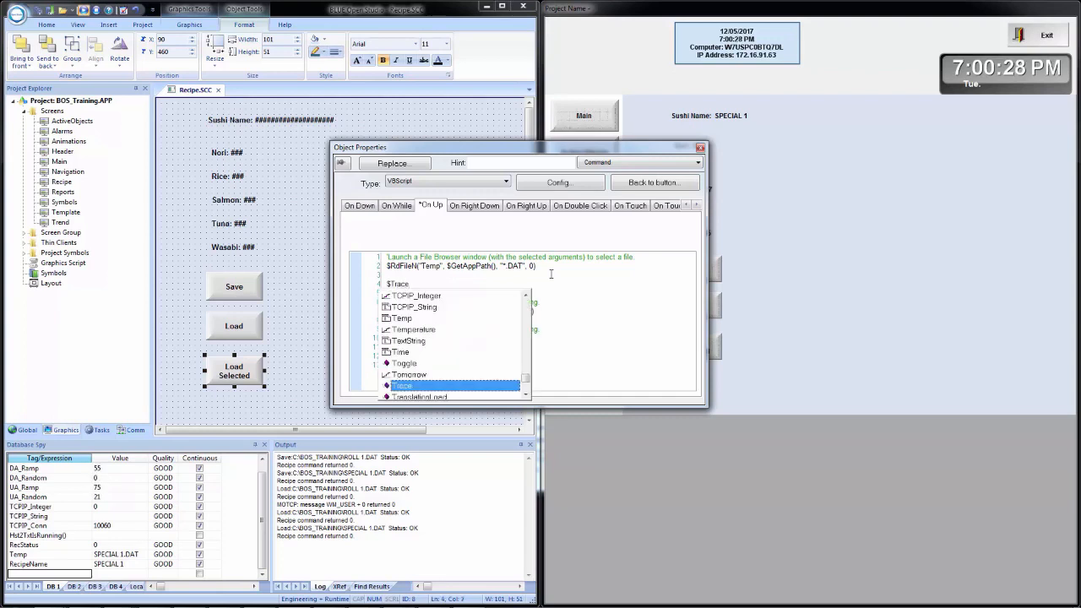
pyautogui.write('()')
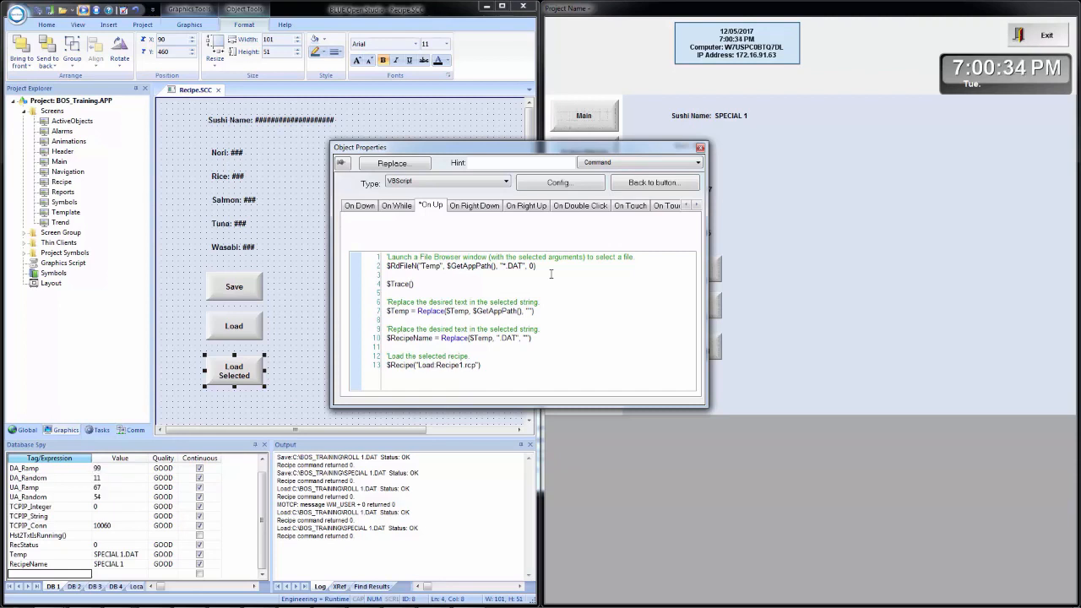
pyautogui.write('$temp')
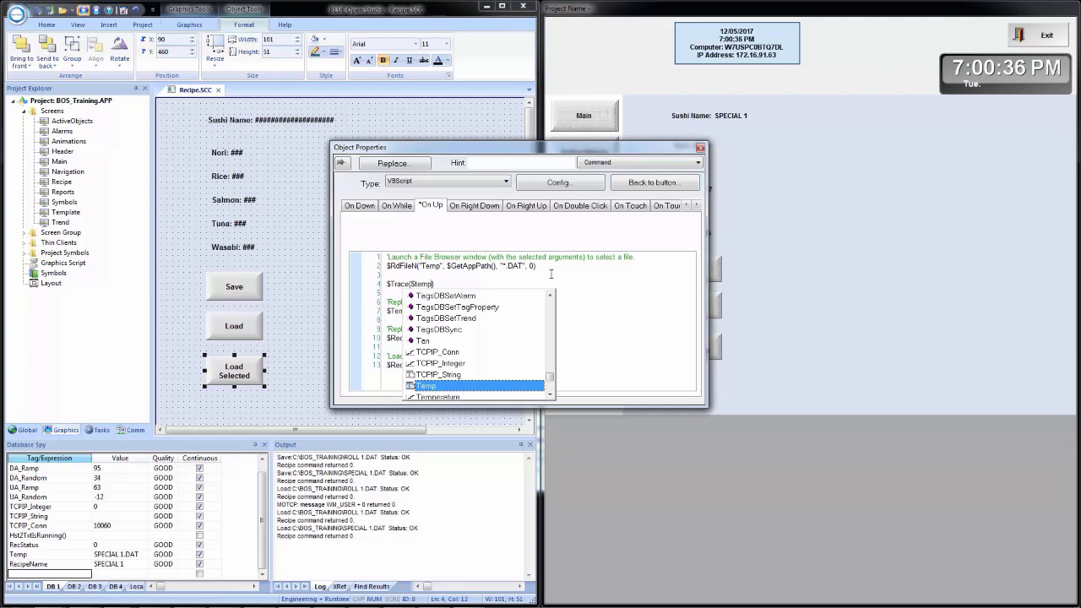
pyautogui.press('Return')
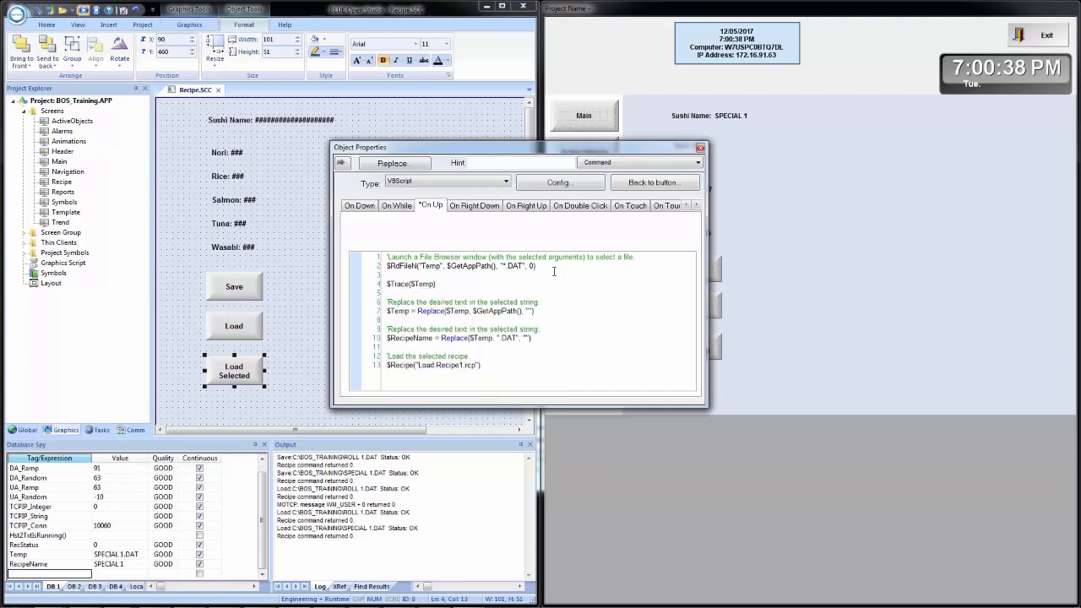
# Step: Copy the $Trace($Temp) line and paste it after the first Temp replace line
pyautogui.moveTo(435, 284); pyautogui.dragTo(387, 285)
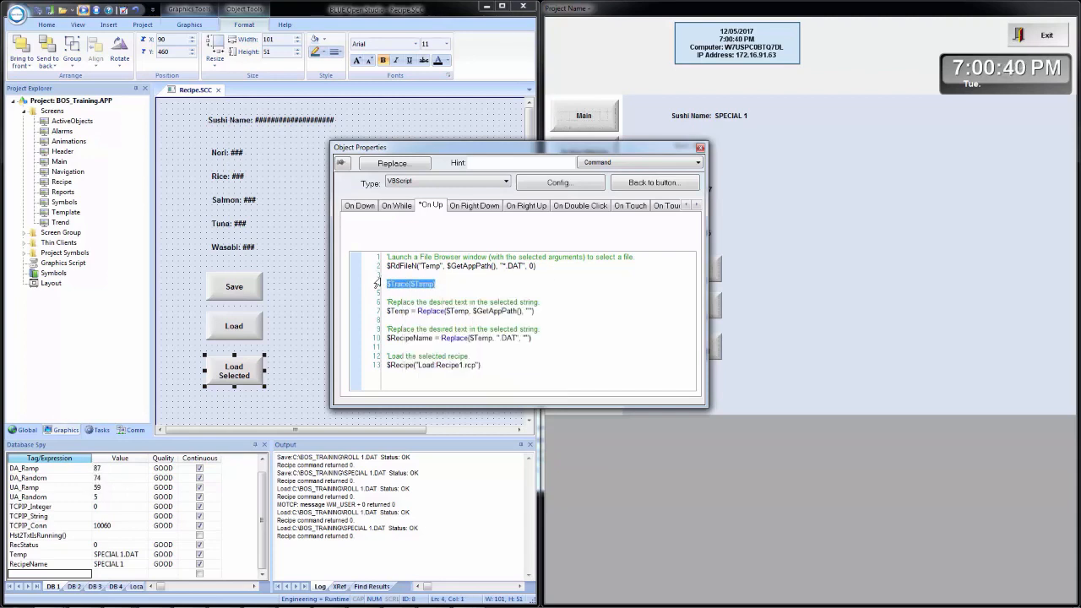
pyautogui.hotkey('ctrl', 'c')
pyautogui.click(406, 319)
pyautogui.press('Return')
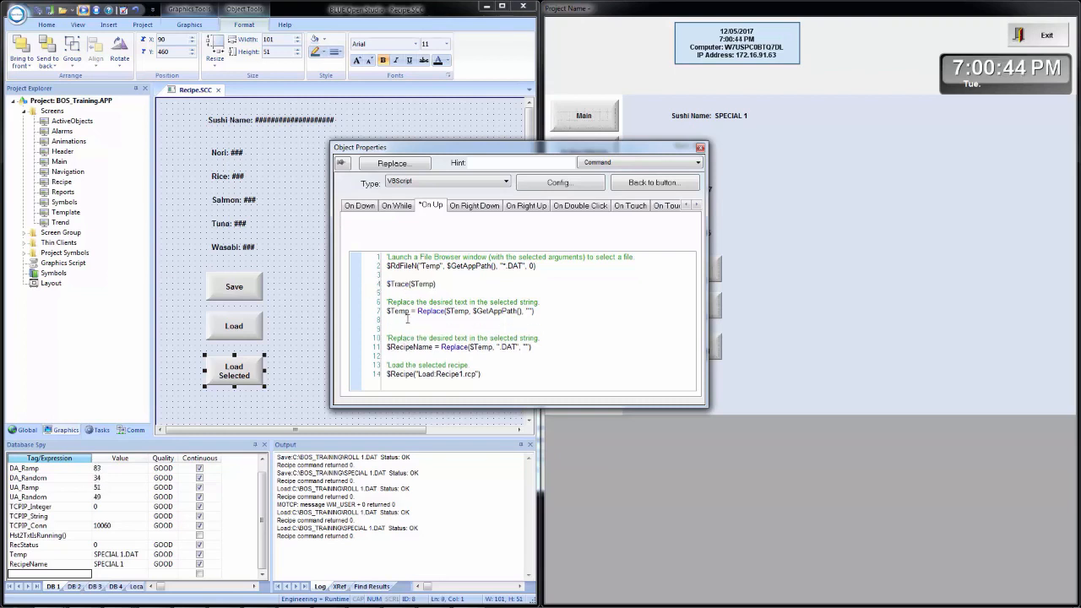
pyautogui.hotkey('ctrl', 'v')
pyautogui.press('Return')
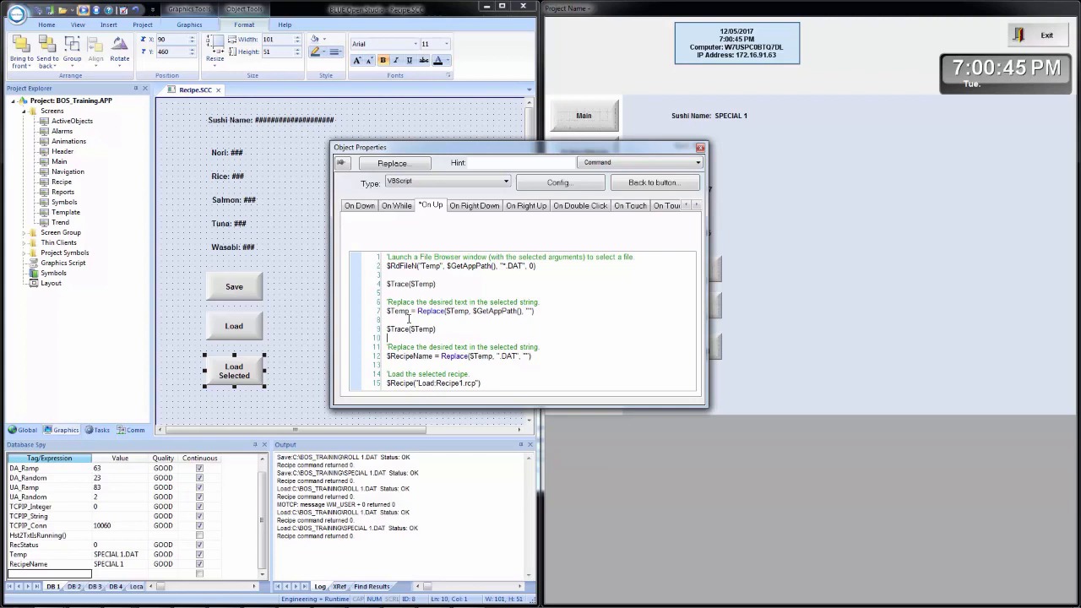
# Step: Insert $Trace($RecipeName) after the recipe name assignment using autocomplete
pyautogui.click(397, 364)
pyautogui.press('Return')
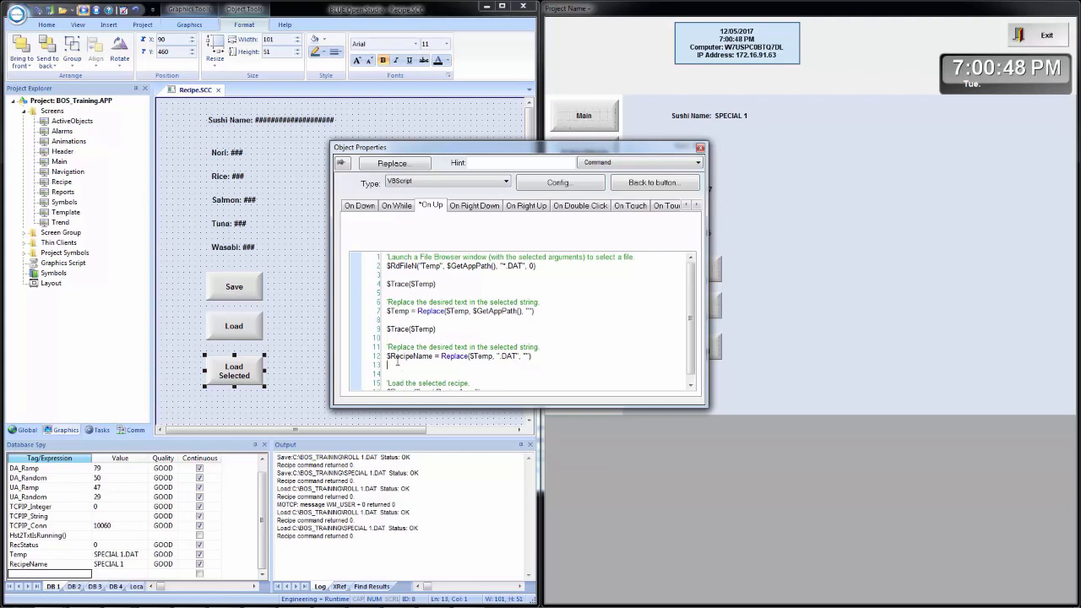
pyautogui.write('$')
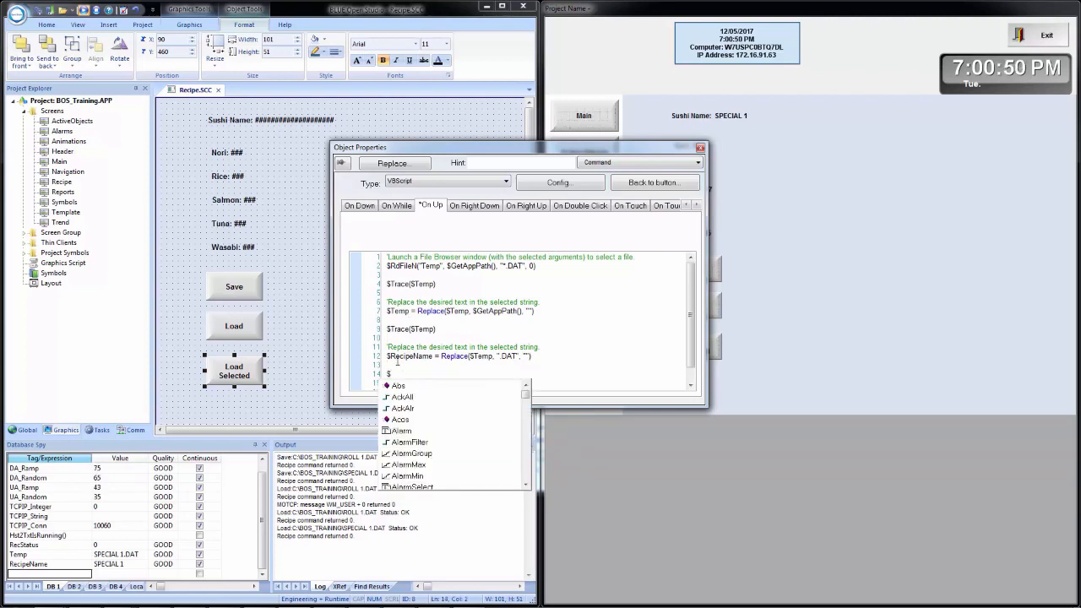
pyautogui.write('Tr')
pyautogui.press('Return')
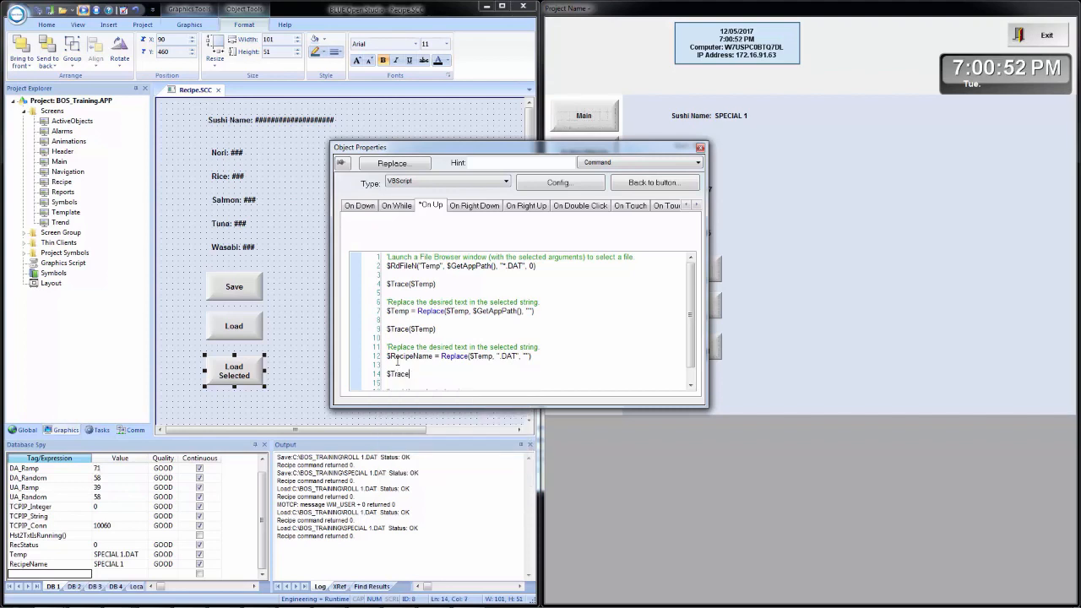
pyautogui.write('(')
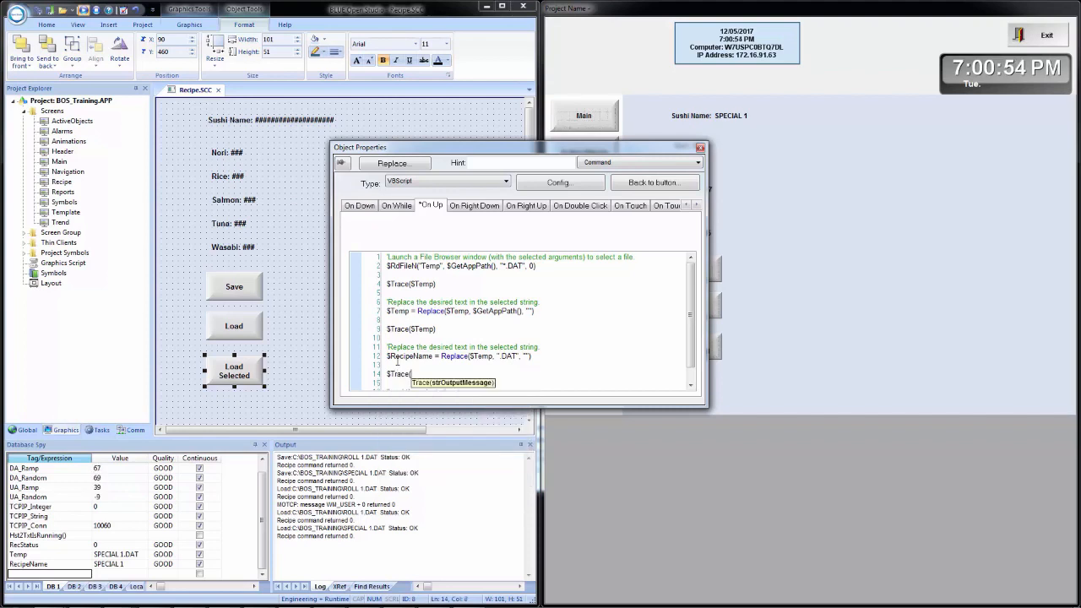
pyautogui.write('$Rec')
pyautogui.press('Down')
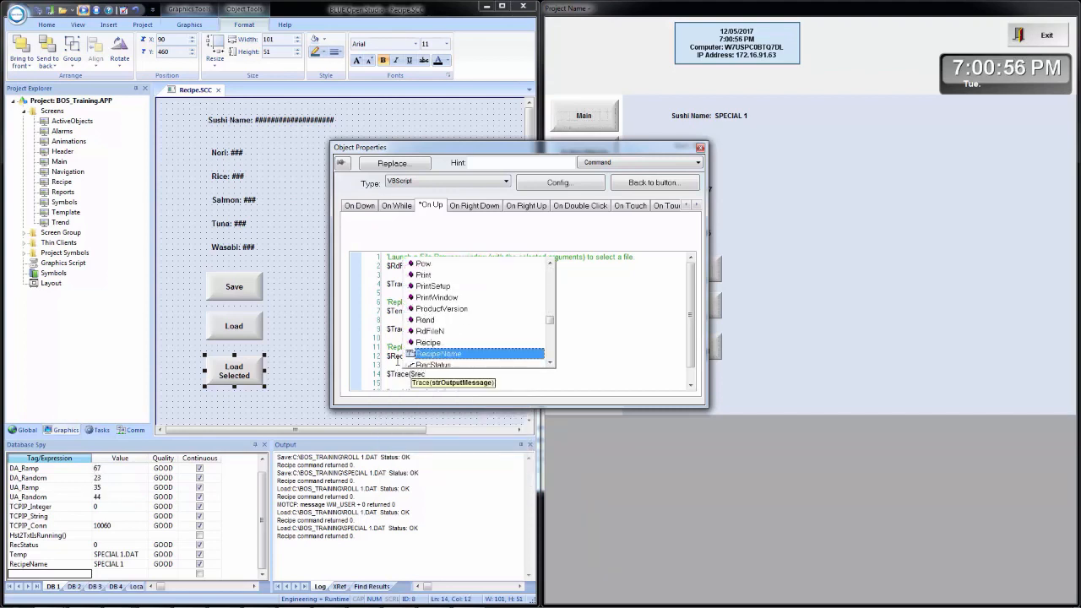
pyautogui.press('Up')
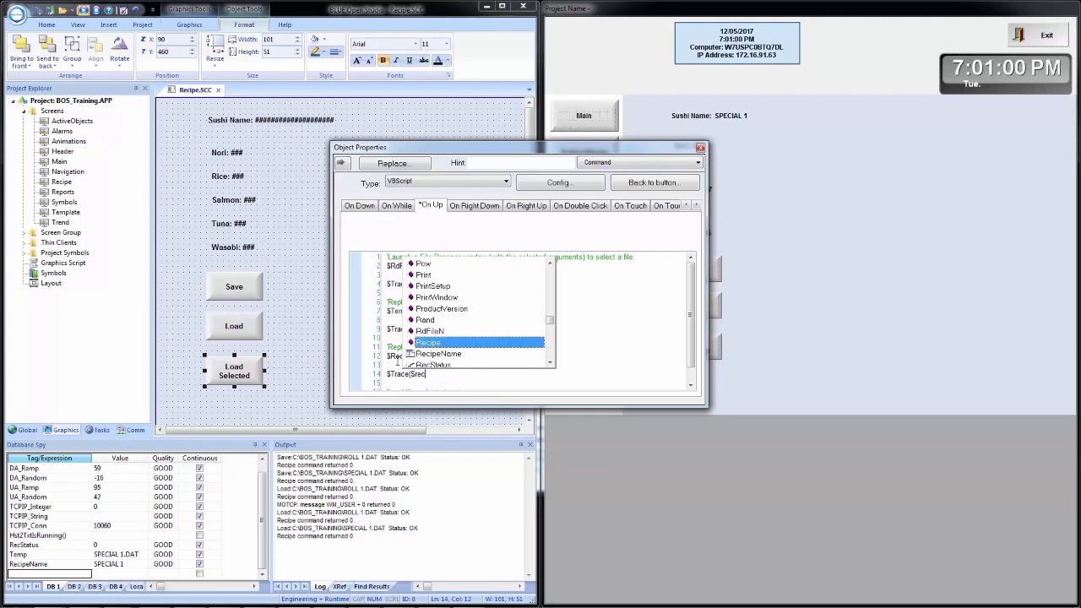
pyautogui.press('Down')
pyautogui.press('Return')
pyautogui.write(')')
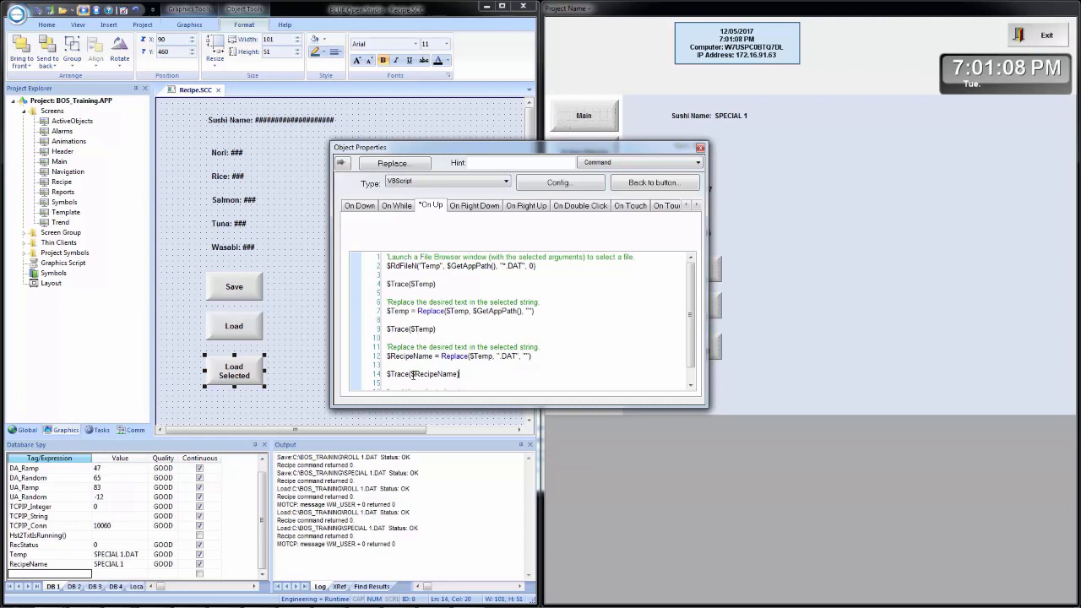
pyautogui.scroll(-1, 423, 361)
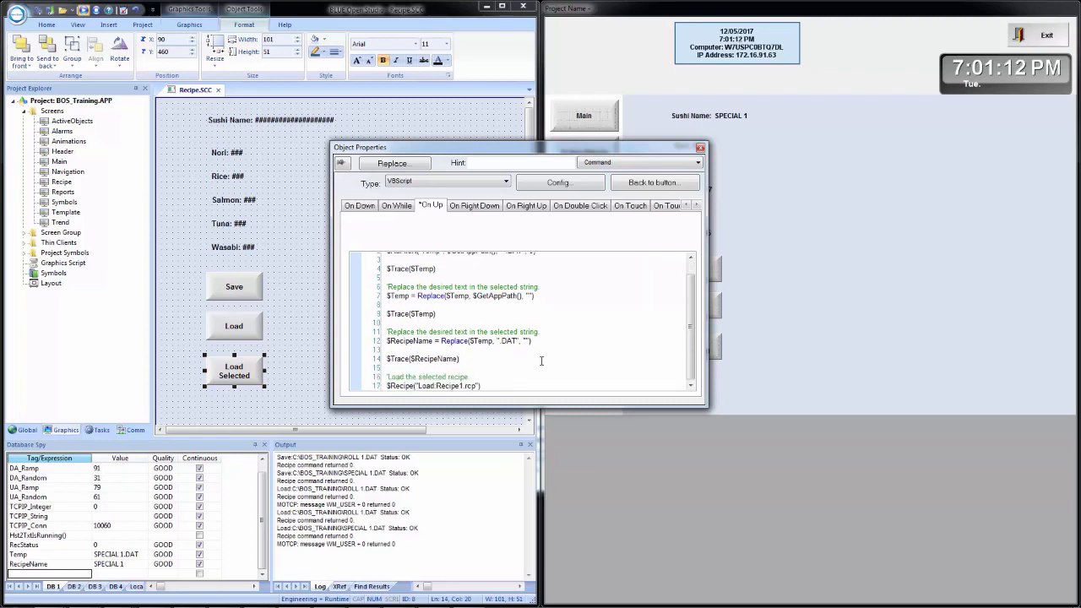
# Step: Save the project, clear the output log, and enable Trace Messages in the log settings
pyautogui.click(39, 11)
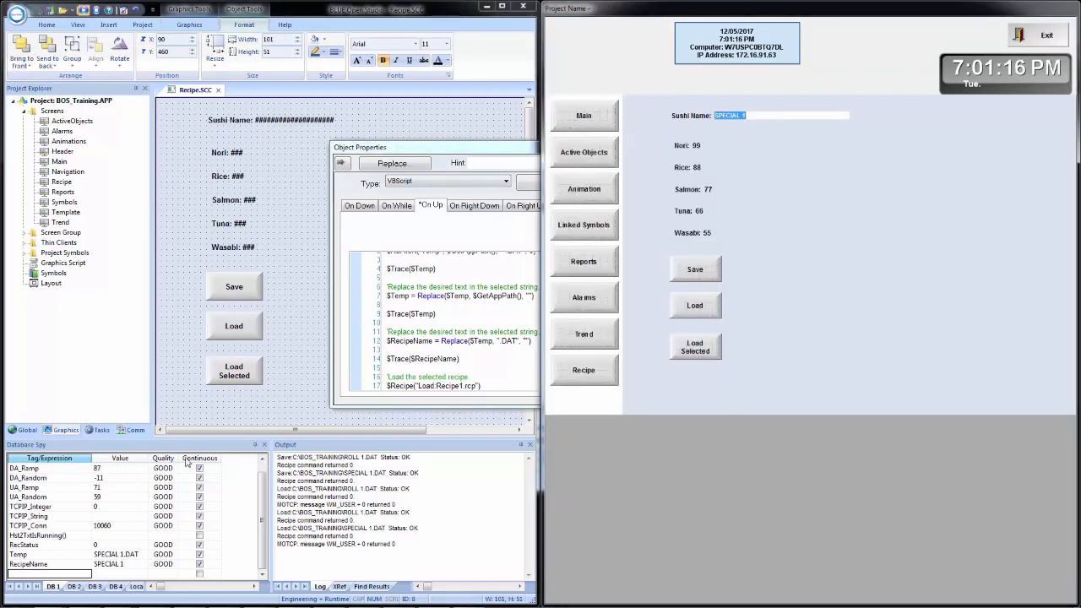
pyautogui.rightClick(454, 511)
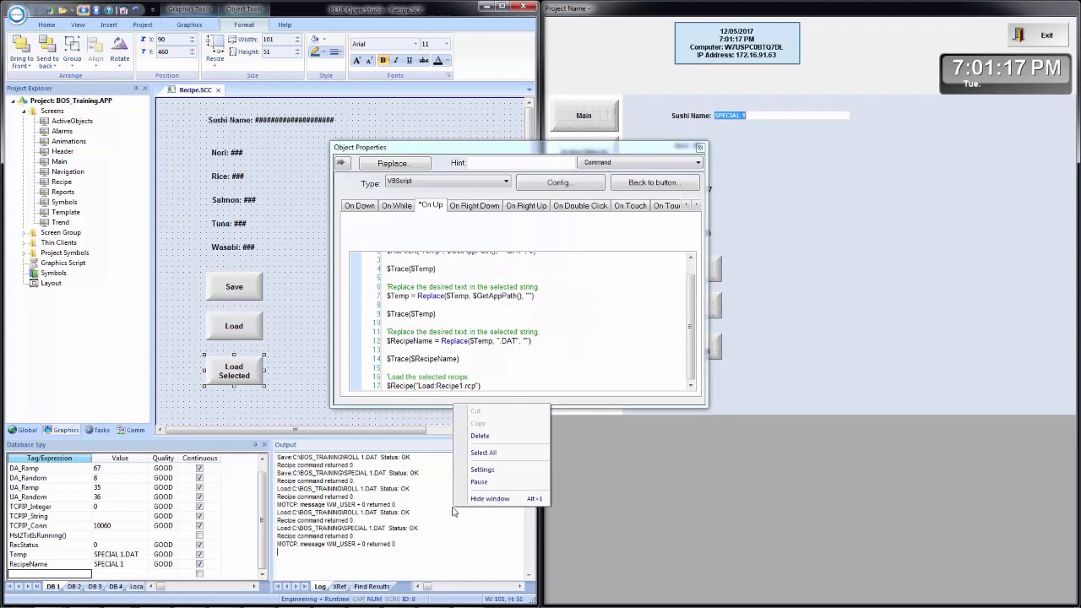
pyautogui.click(492, 440)
pyautogui.click(699, 147)
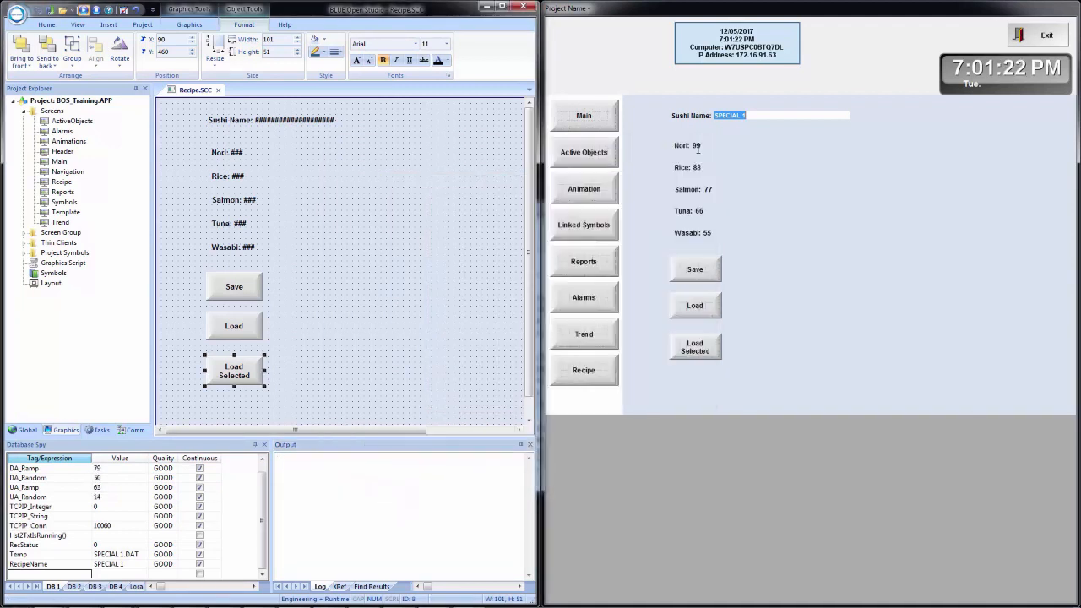
pyautogui.rightClick(402, 496)
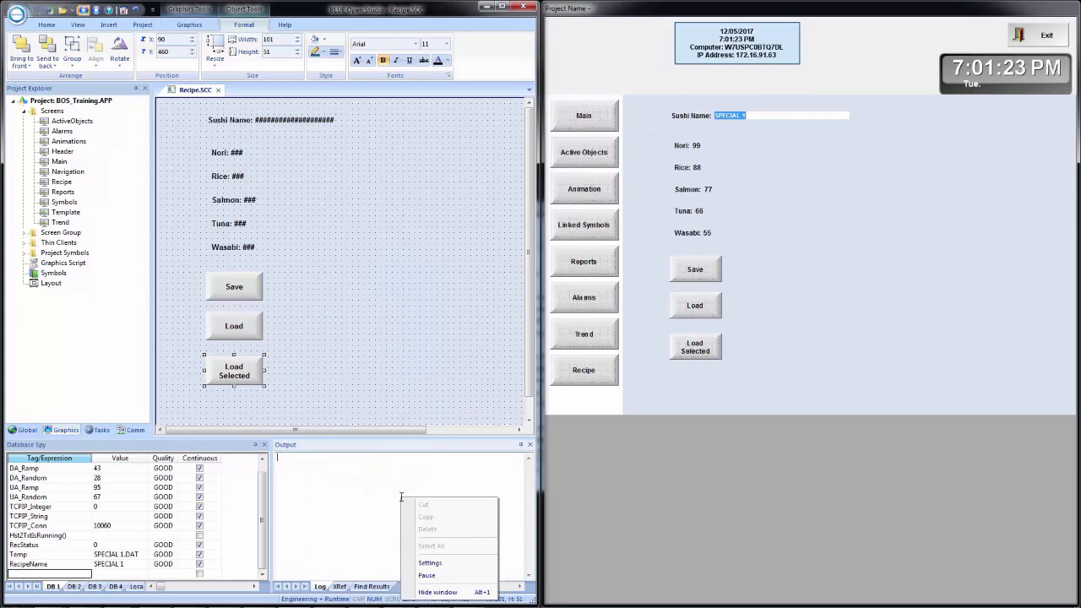
pyautogui.click(424, 564)
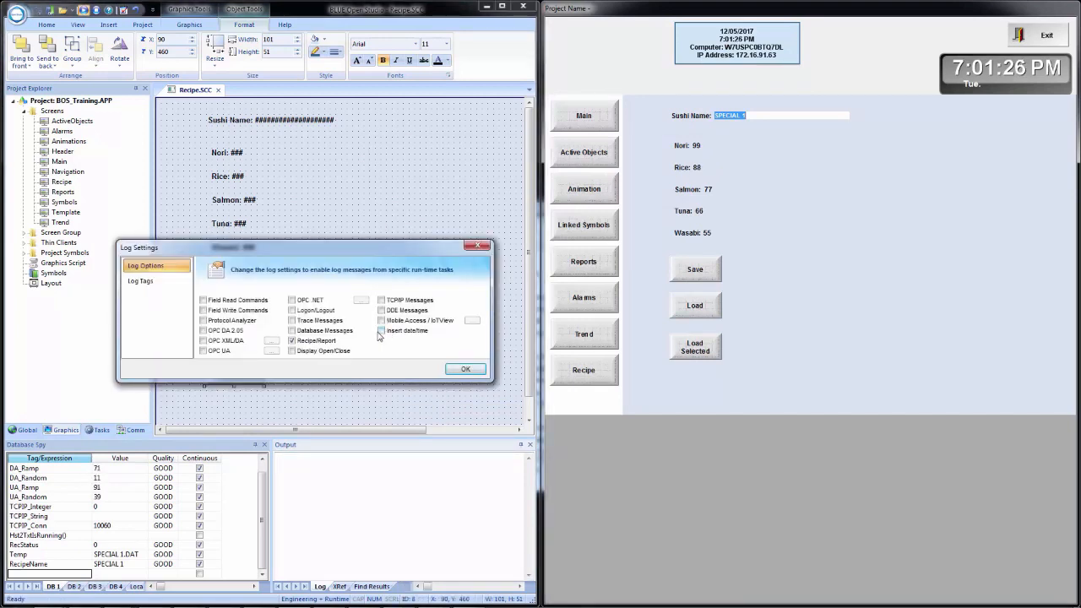
pyautogui.click(292, 320)
pyautogui.click(463, 369)
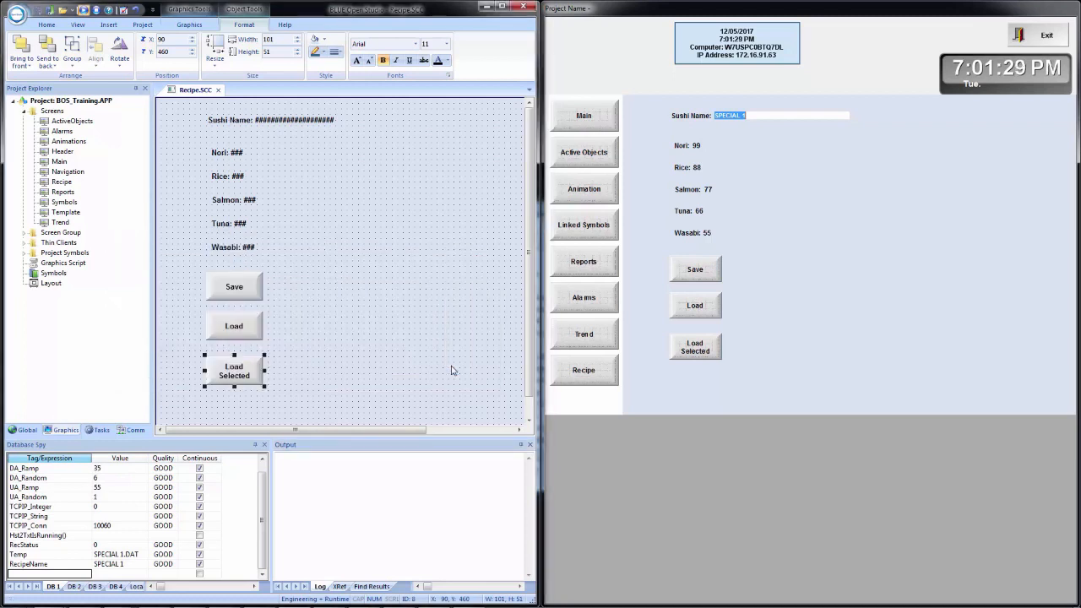
# Step: Load the ROLL 1 recipe via Load Selected in the runtime, then reselect the button
pyautogui.click(702, 349)
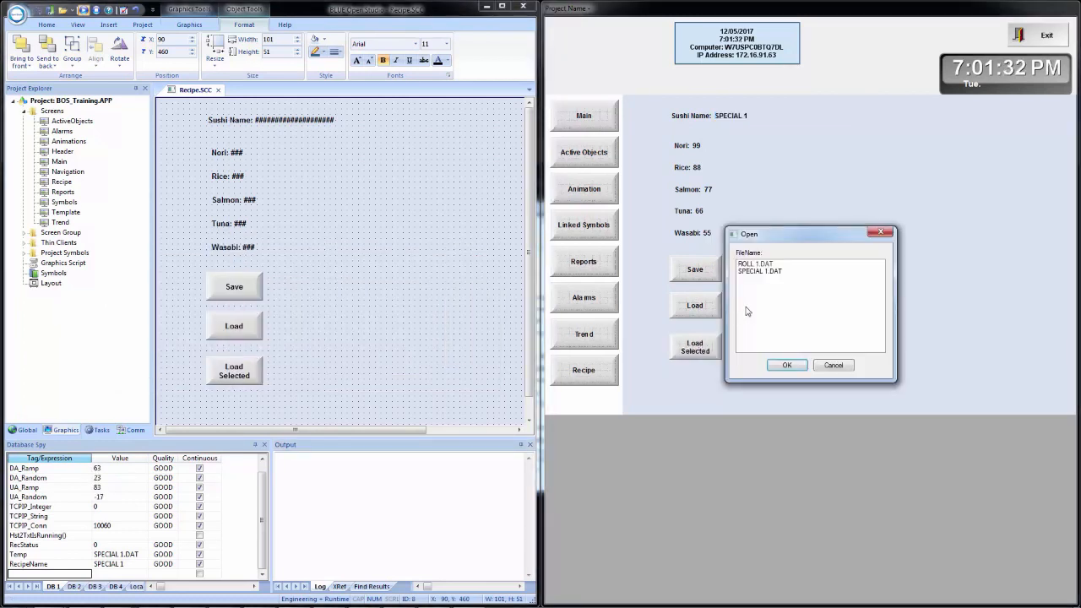
pyautogui.click(785, 366)
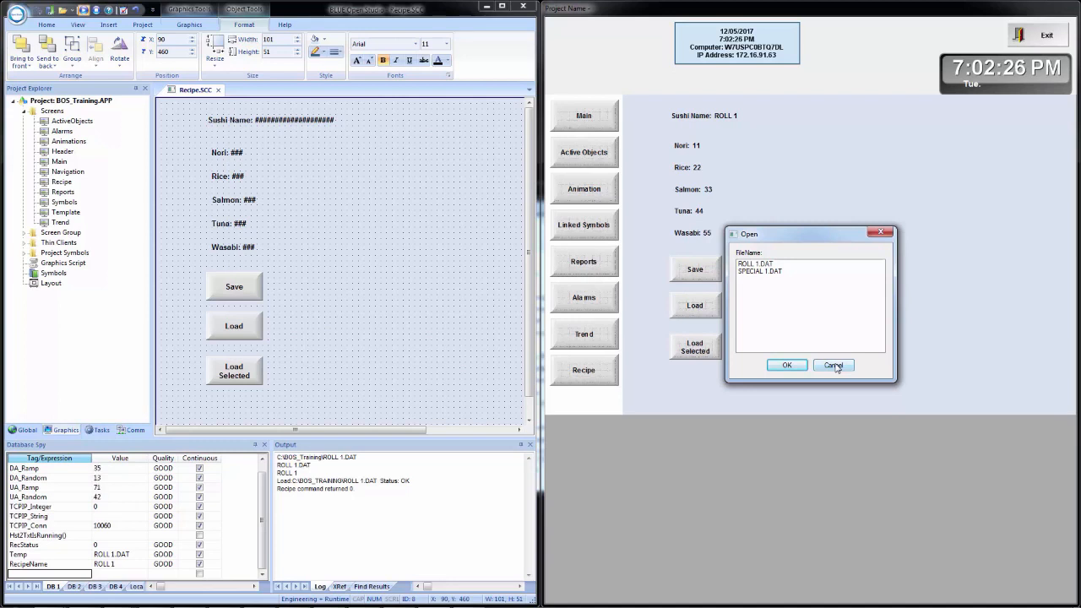
pyautogui.click(833, 365)
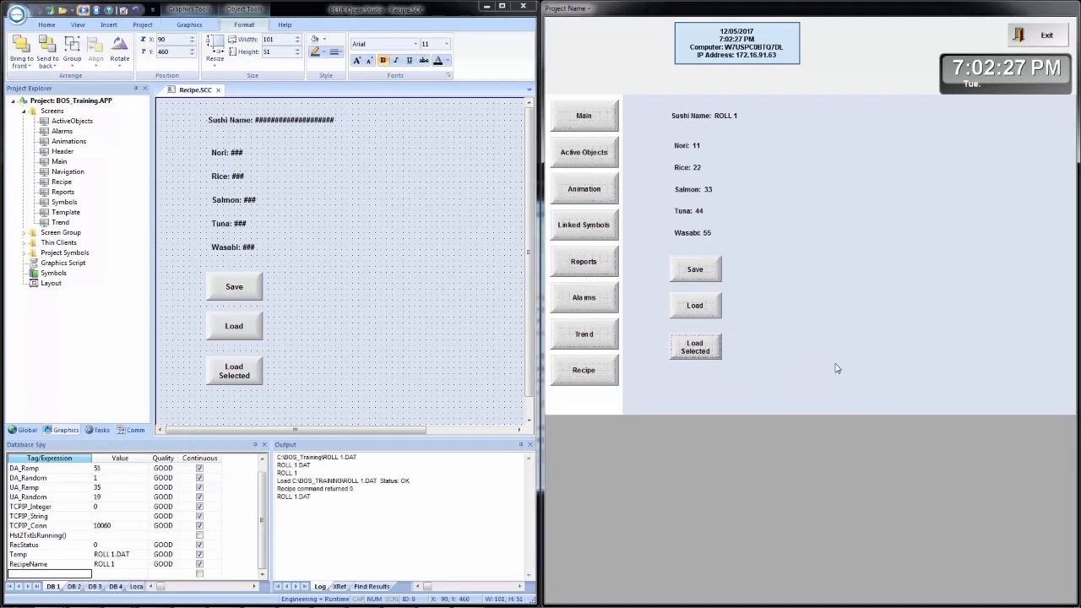
pyautogui.click(234, 380)
# Step: Change the $RdFileN call's last argument from 0 to 1 in the On Up script and save
pyautogui.doubleClick(234, 380)
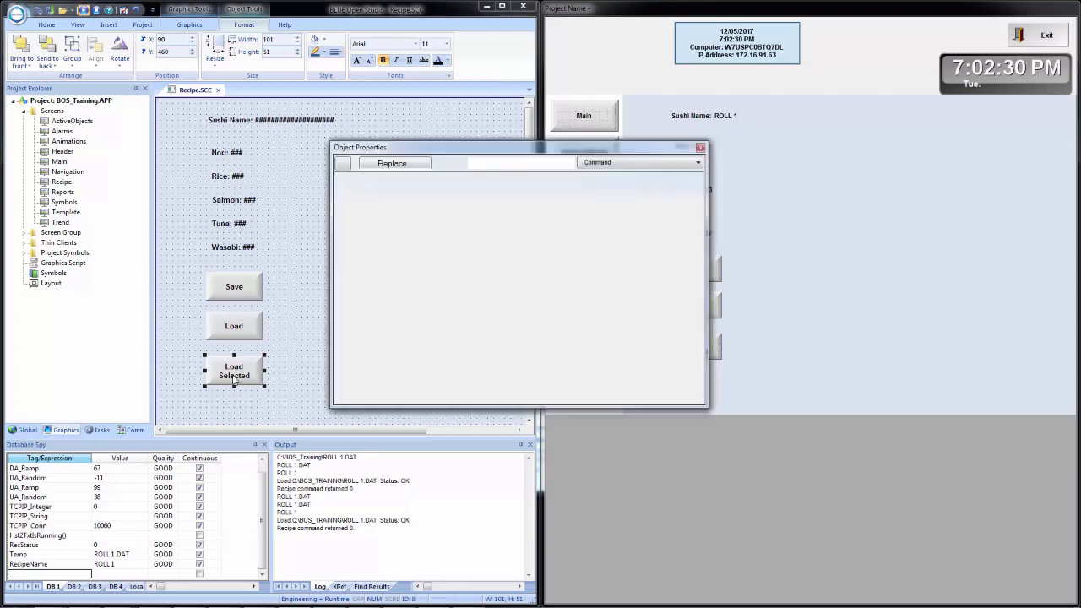
pyautogui.click(438, 207)
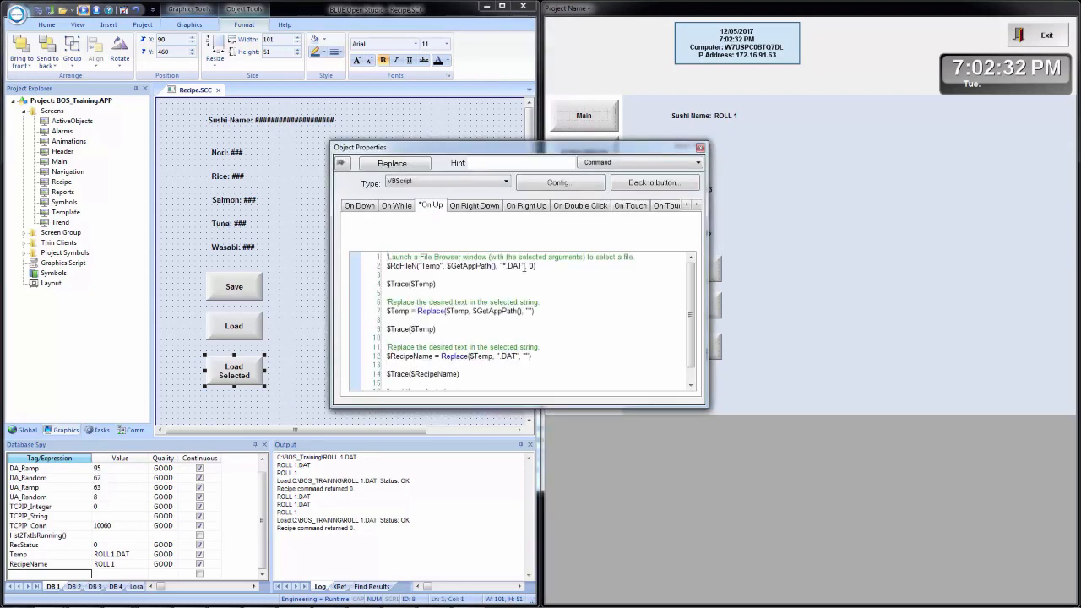
pyautogui.press('BackSpace')
pyautogui.write('1')
pyautogui.click(700, 150)
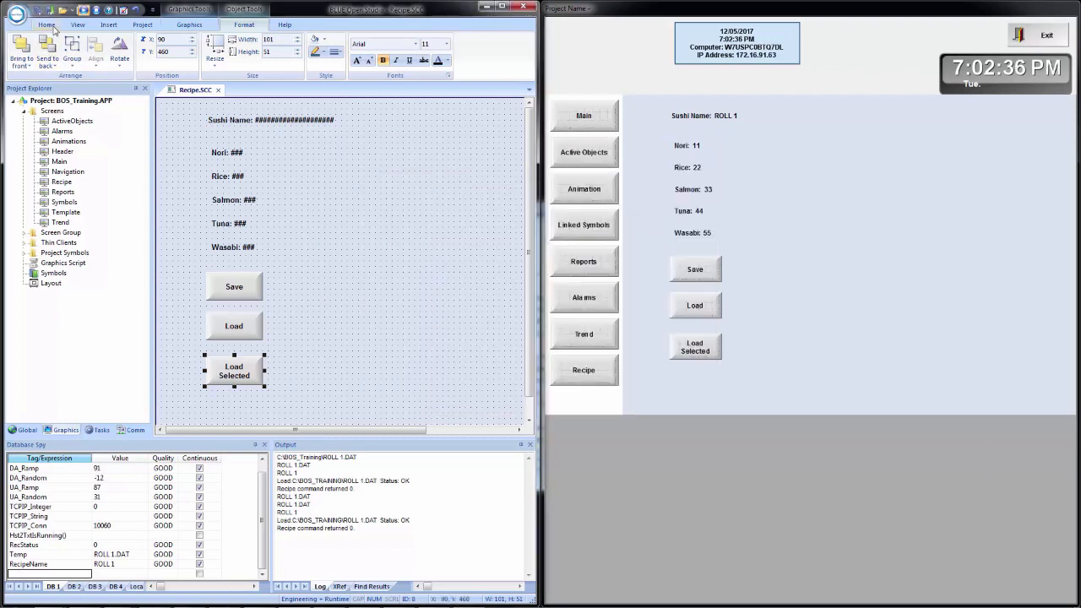
pyautogui.click(342, 236)
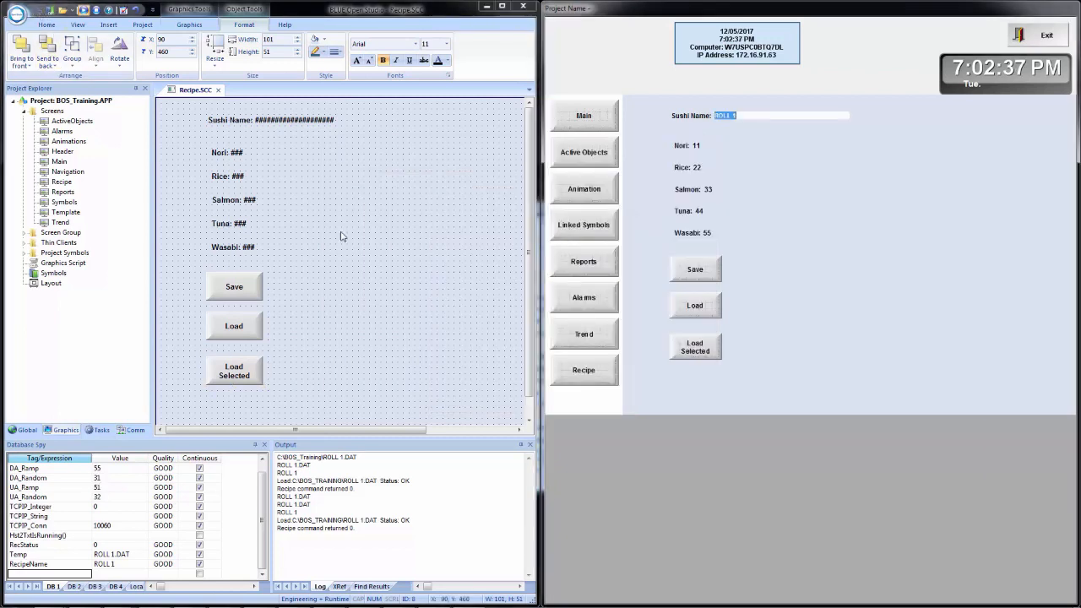
# Step: Toggle the file filter to All Files and back to Recipe Files, then load SPECIAL 1.DAT
pyautogui.click(690, 350)
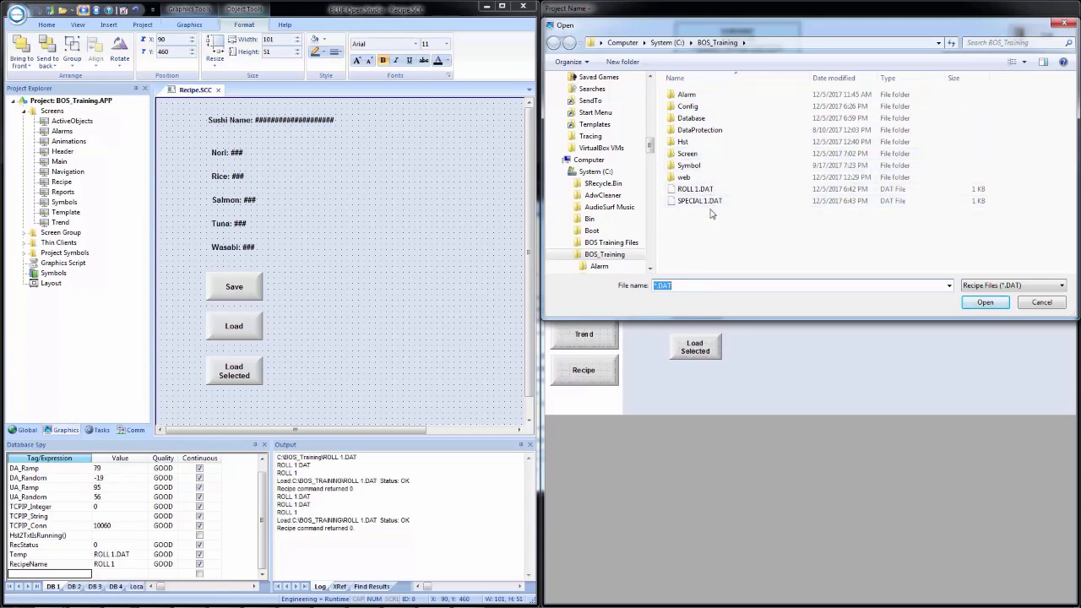
pyautogui.click(1005, 287)
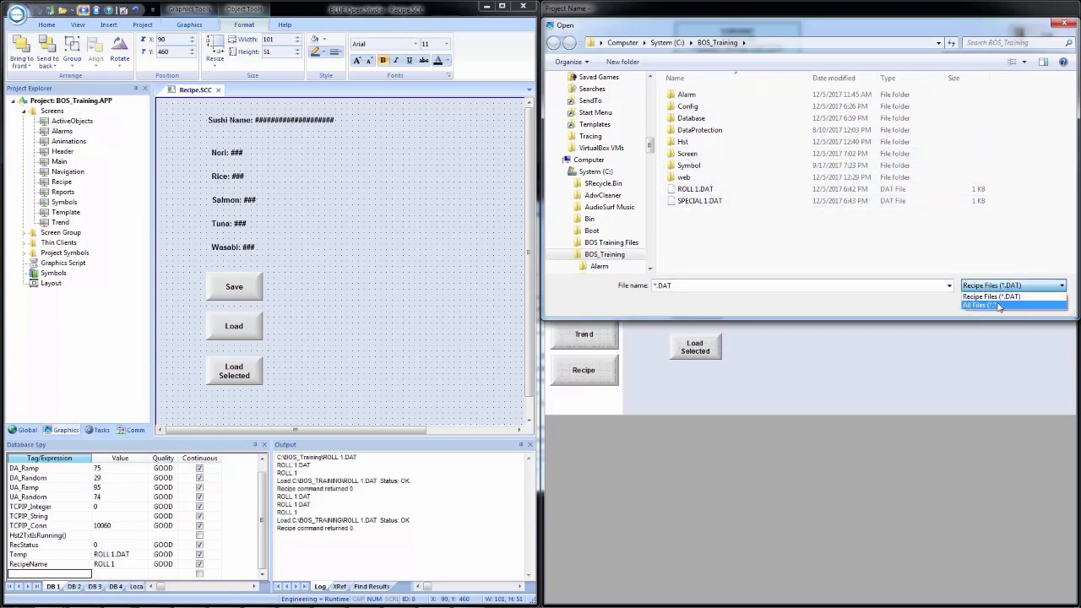
pyautogui.click(981, 304)
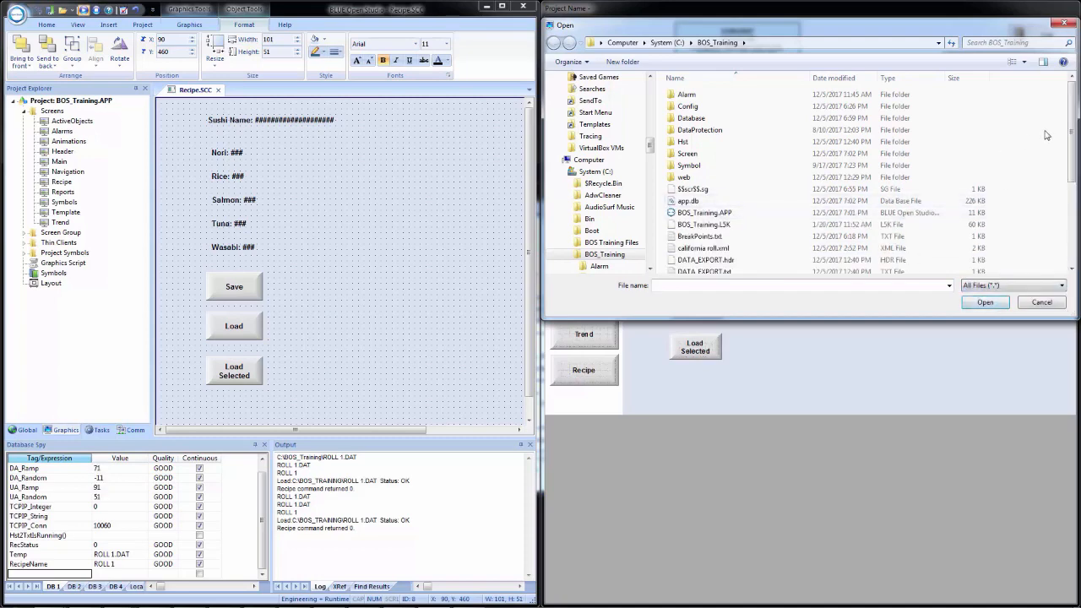
pyautogui.moveTo(1072, 124); pyautogui.dragTo(1062, 222)
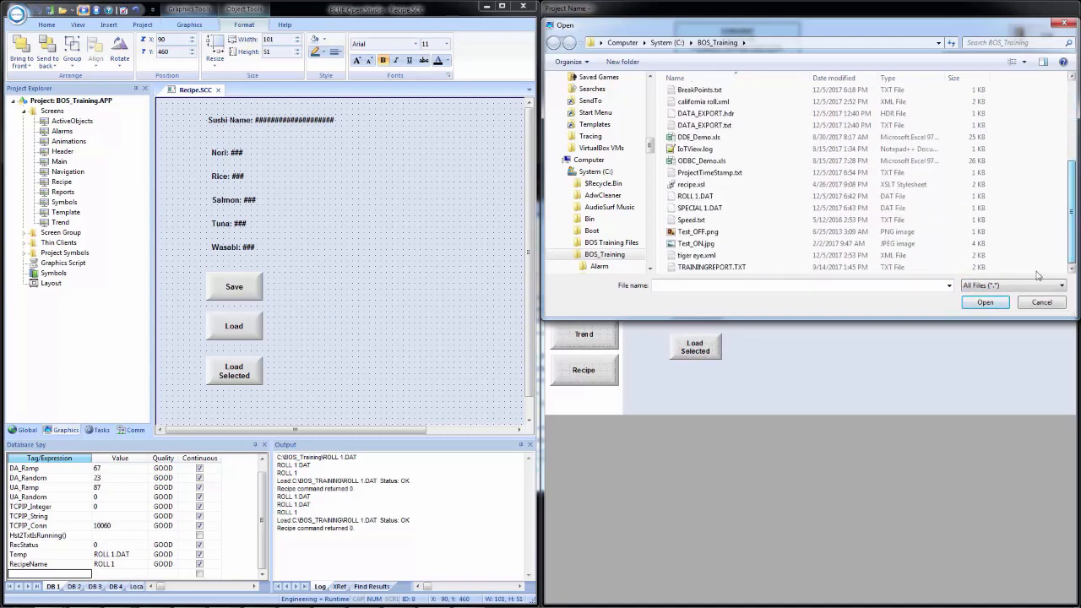
pyautogui.click(1013, 285)
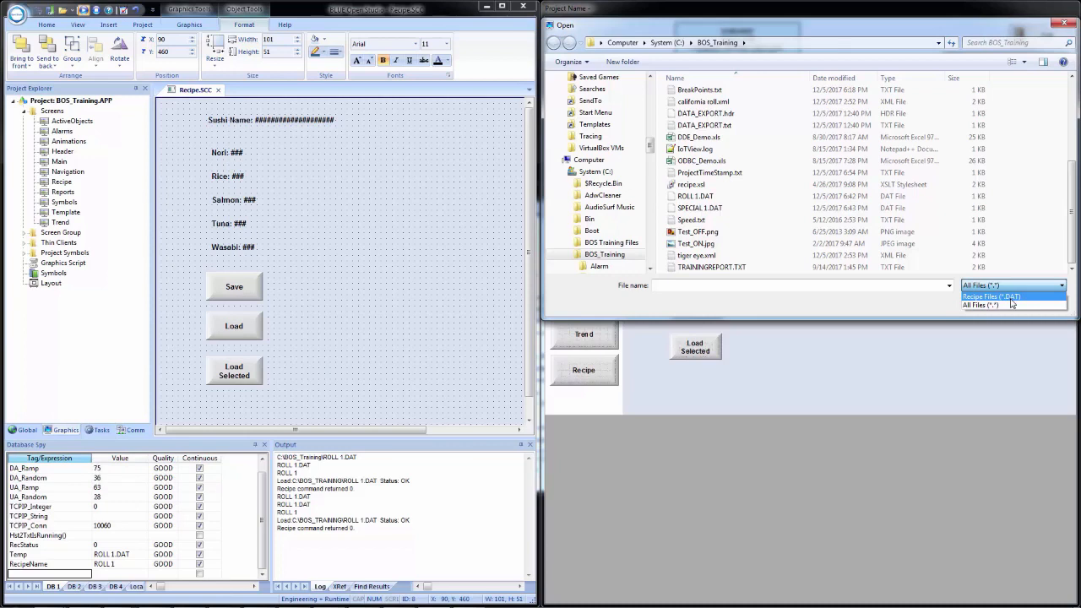
pyautogui.click(1010, 297)
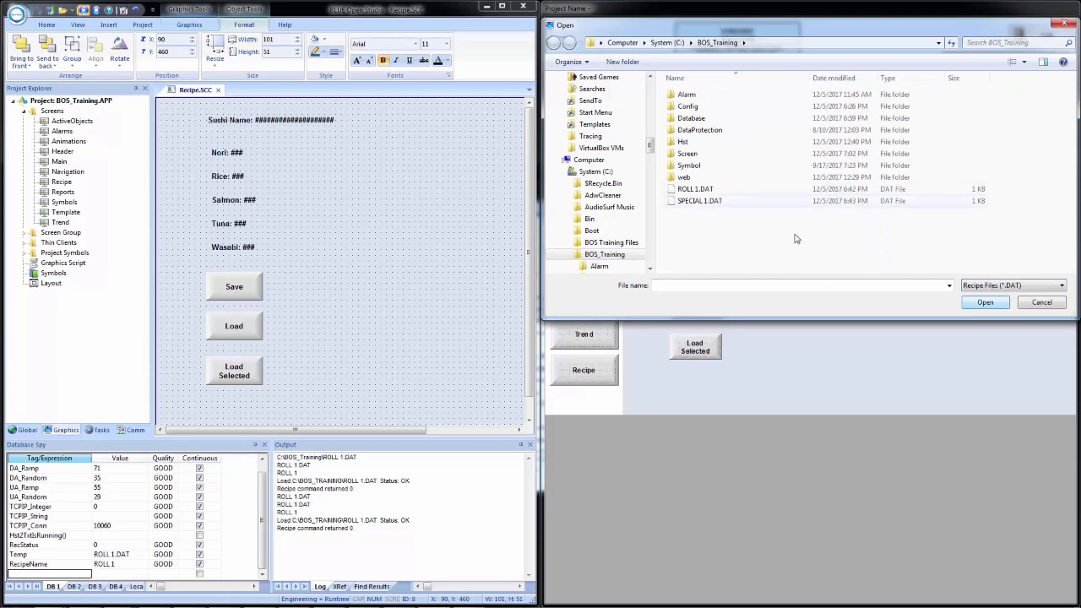
pyautogui.click(694, 202)
pyautogui.doubleClick(694, 202)
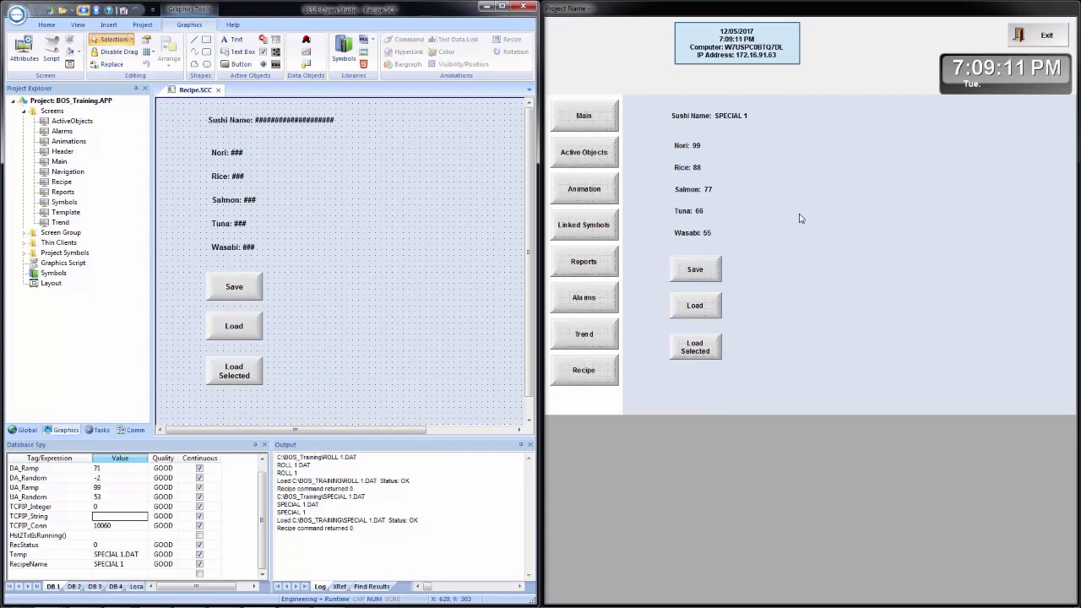
# Step: Browse to C:\BOS_Training and open SPECIAL 1.DAT with Edit with Notepad++
pyautogui.press('super+e')
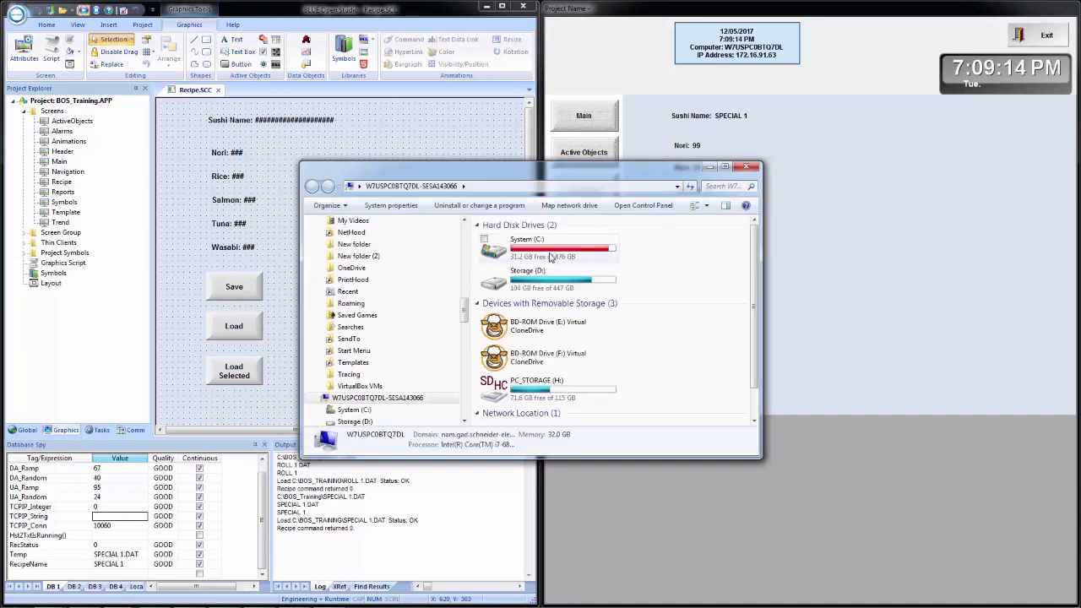
pyautogui.doubleClick(549, 255)
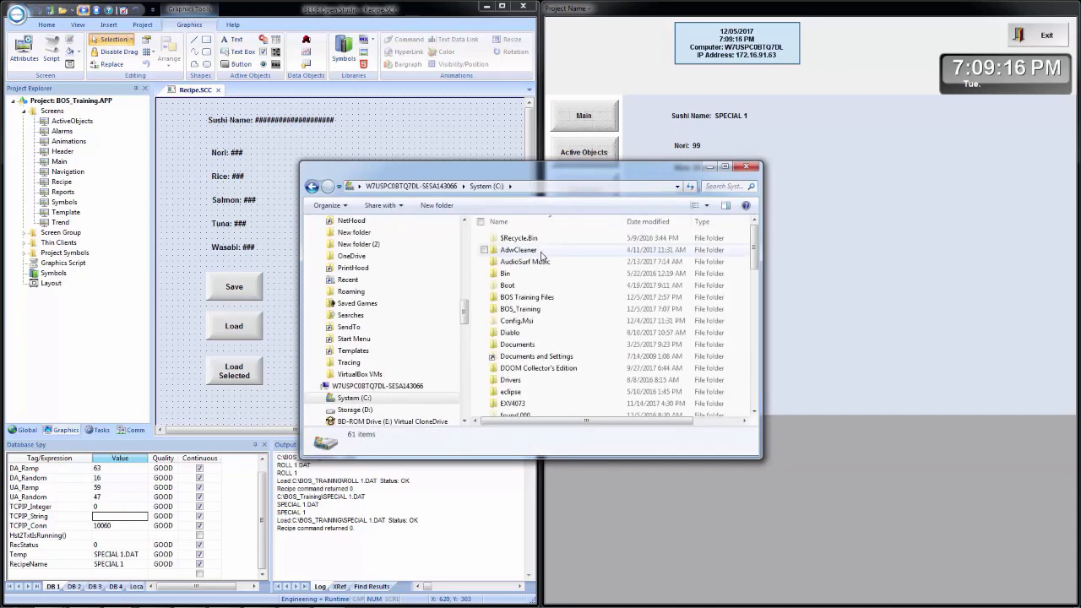
pyautogui.doubleClick(520, 310)
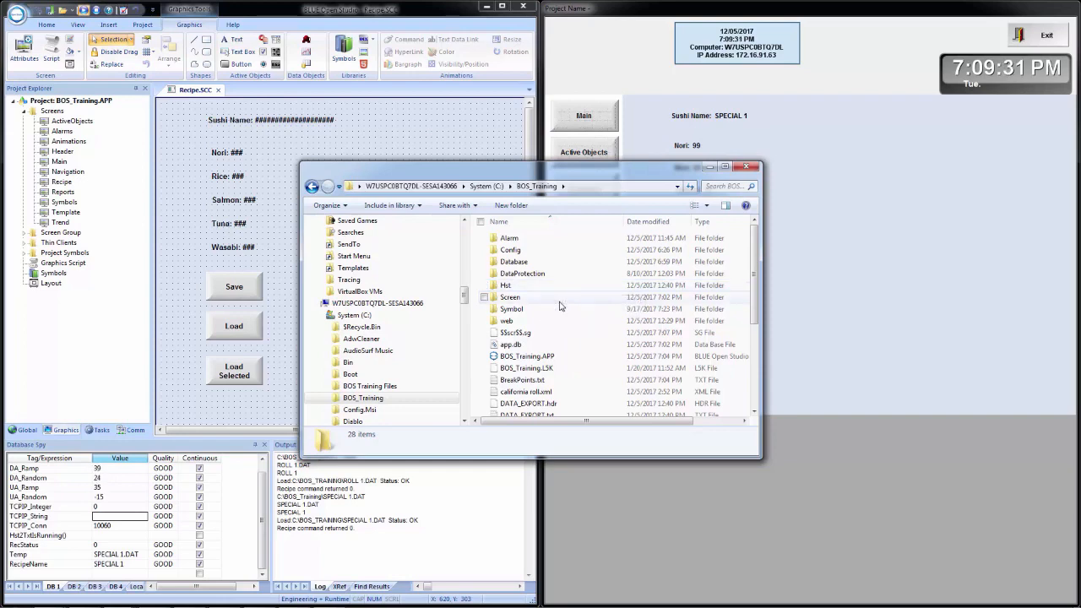
pyautogui.scroll(-4, 561, 304)
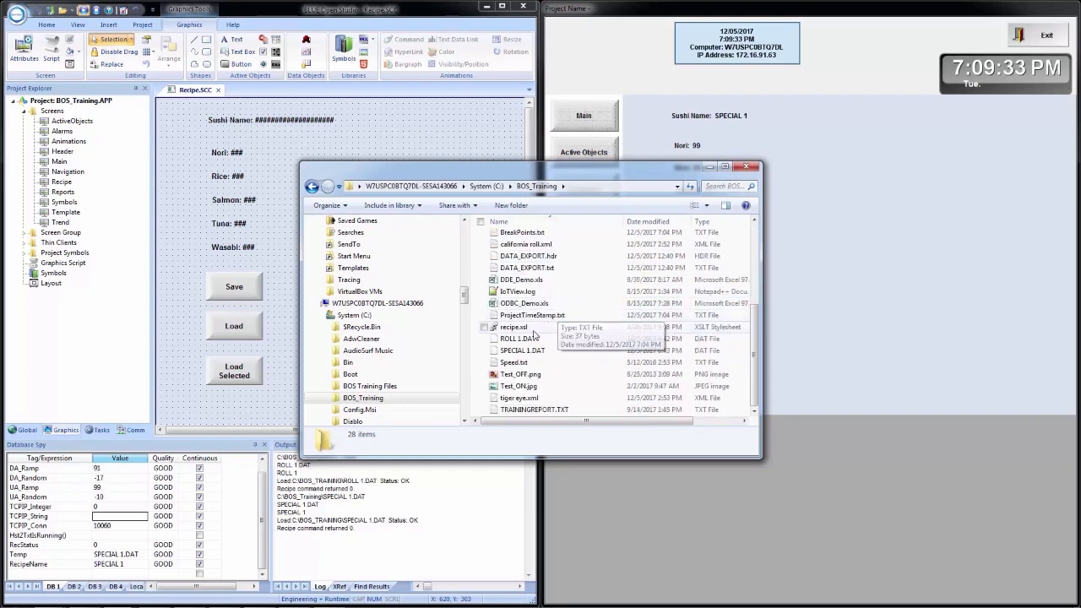
pyautogui.click(529, 352)
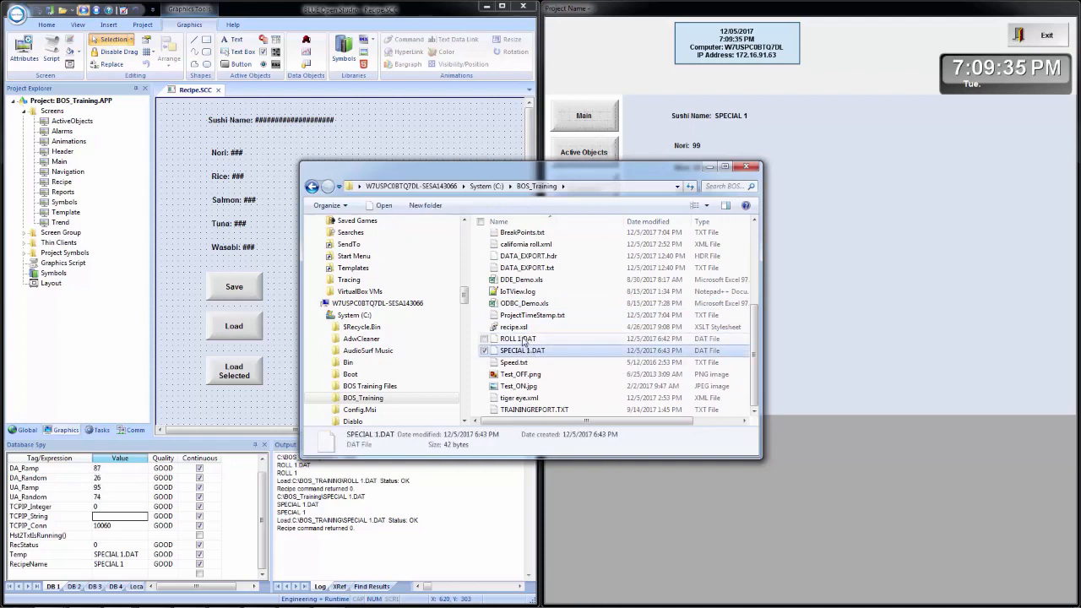
pyautogui.click(523, 340)
pyautogui.click(532, 353)
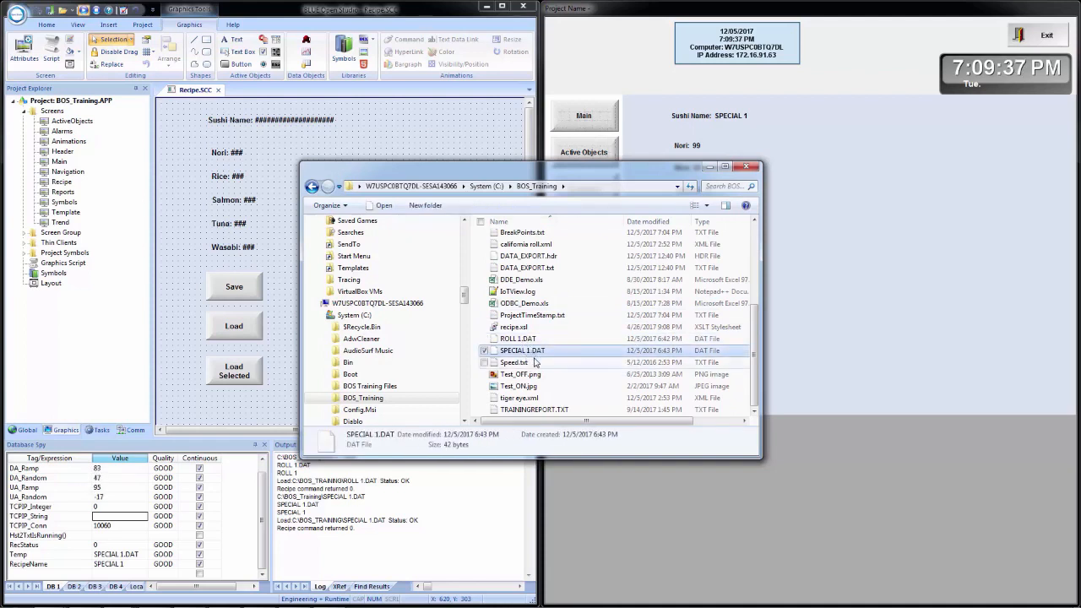
pyautogui.rightClick(533, 356)
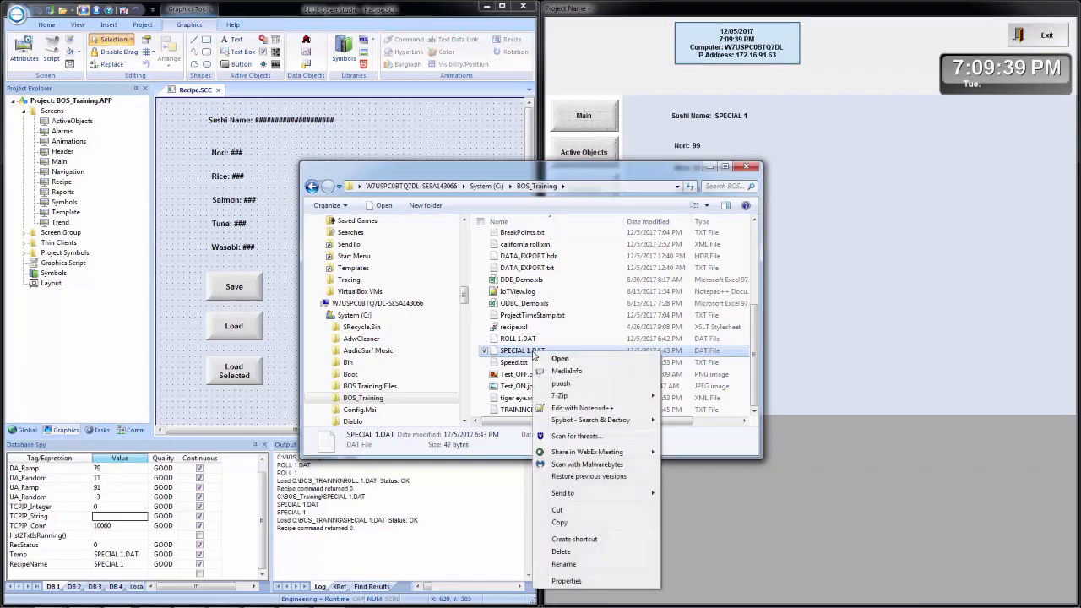
pyautogui.click(580, 408)
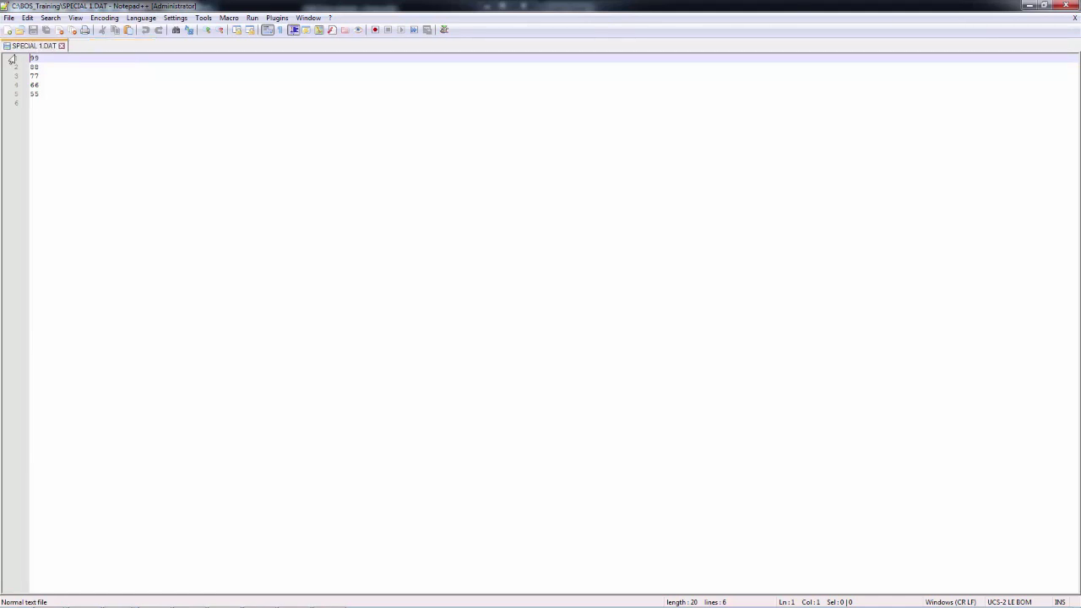
# Step: Close the SPECIAL 1.DAT tab and exit Notepad++
pyautogui.click(61, 46)
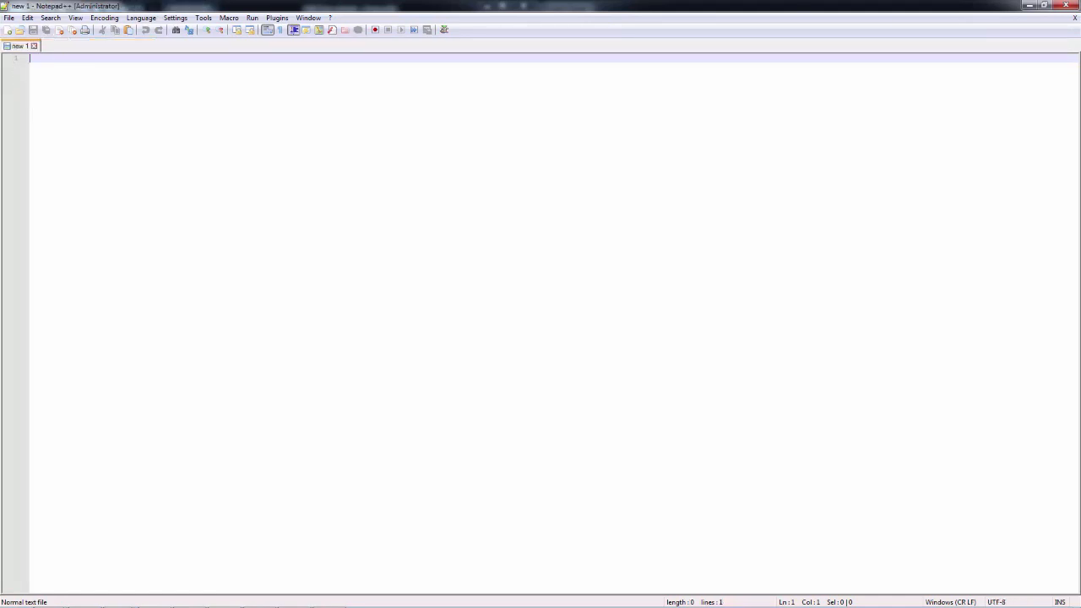
pyautogui.click(1066, 5)
# Step: Turn on Save As XML for Recipe1: Sushi Recipe under Tasks > Recipes
pyautogui.click(385, 147)
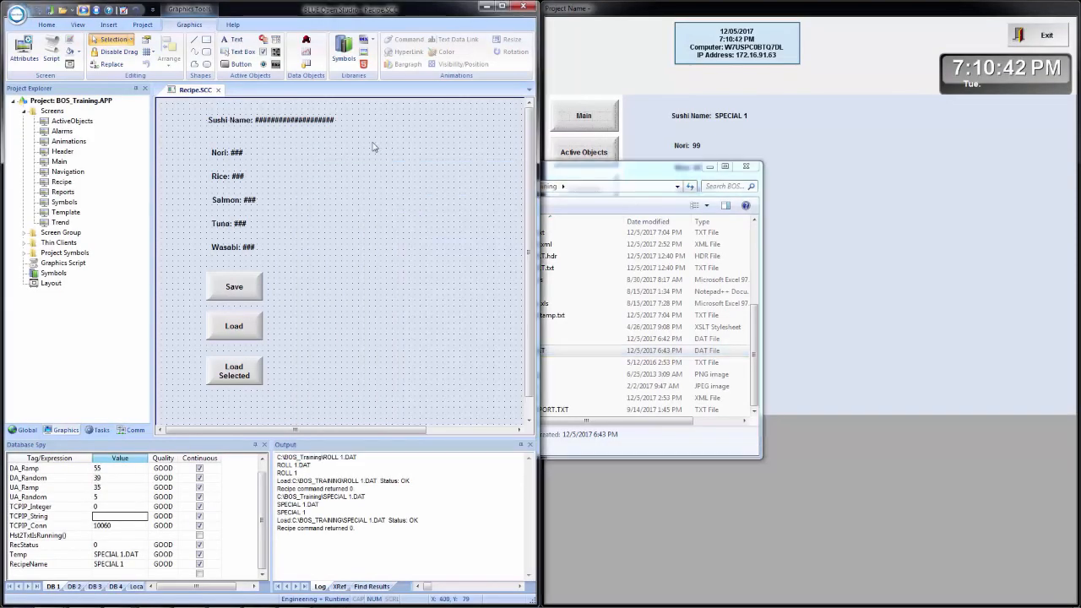
pyautogui.click(96, 431)
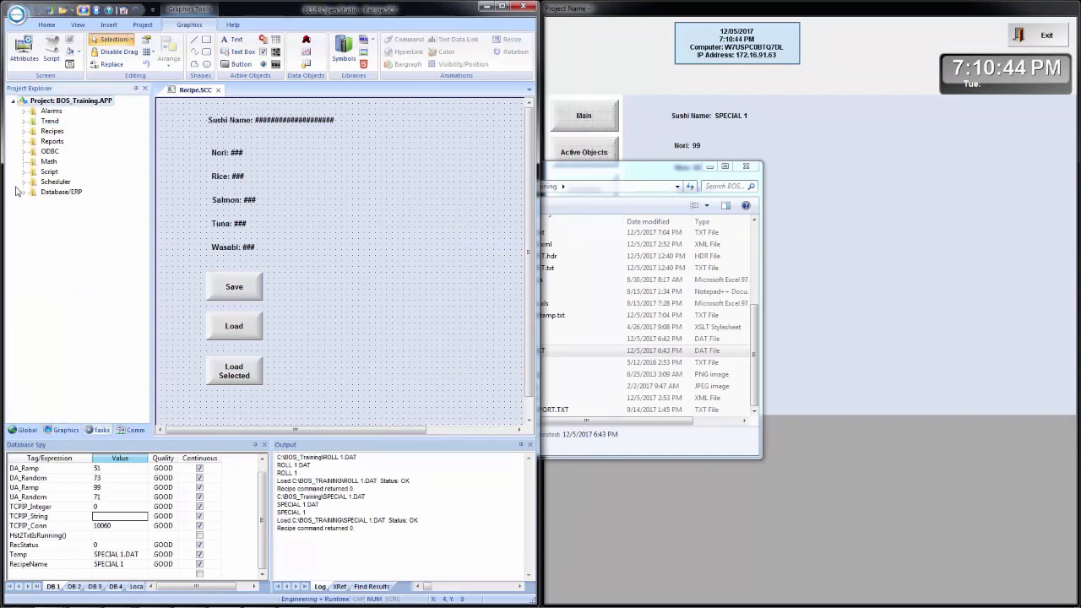
pyautogui.click(25, 132)
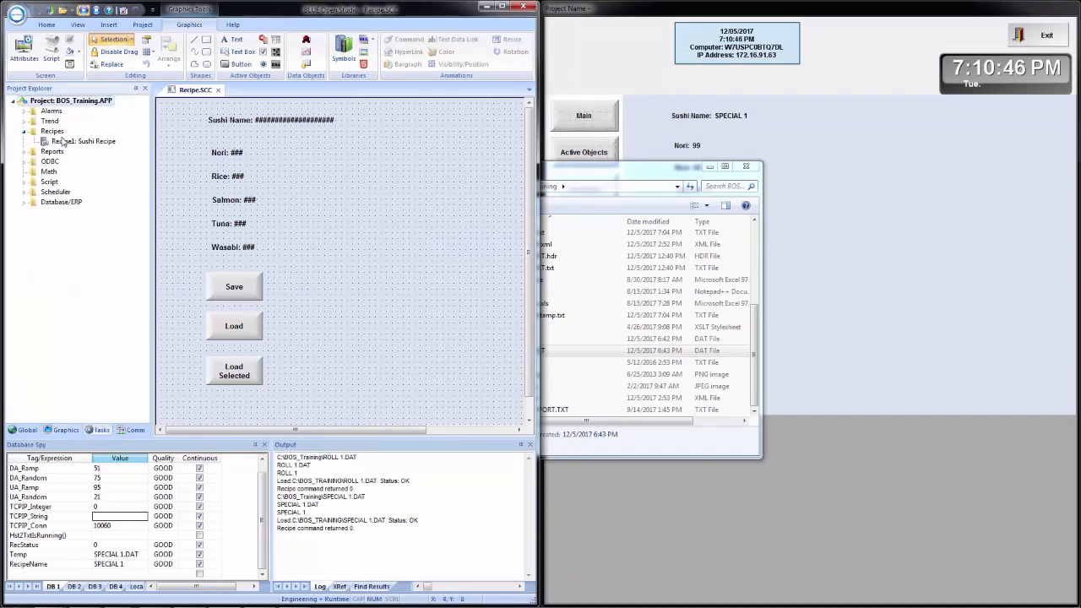
pyautogui.doubleClick(65, 142)
pyautogui.click(436, 137)
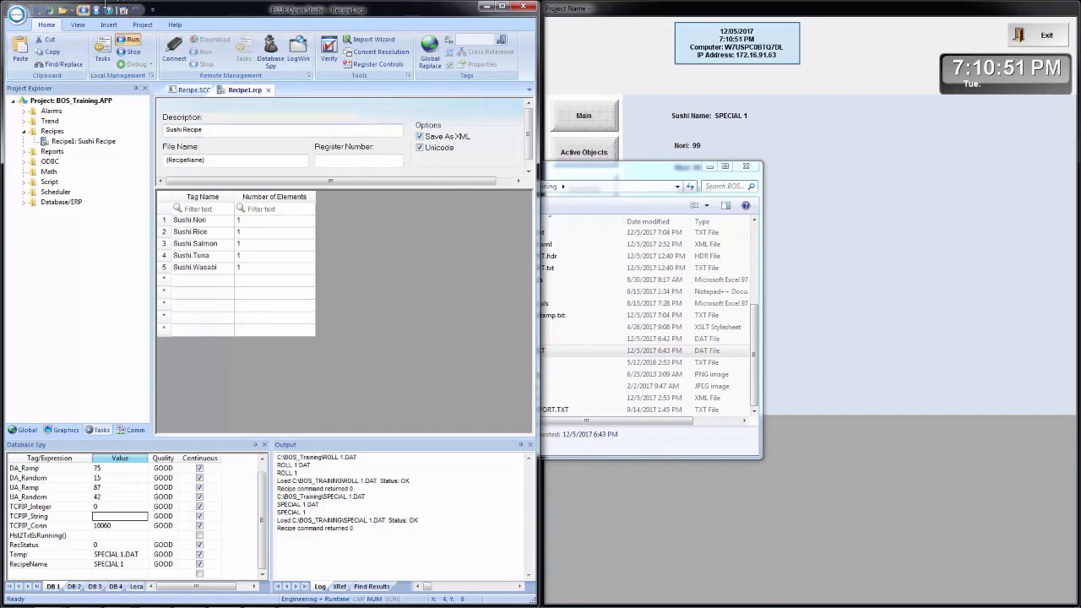
# Step: In the runtime, save SPECIAL 1 as XML, load ROLL 1.DAT, and save it as XML
pyautogui.click(824, 260)
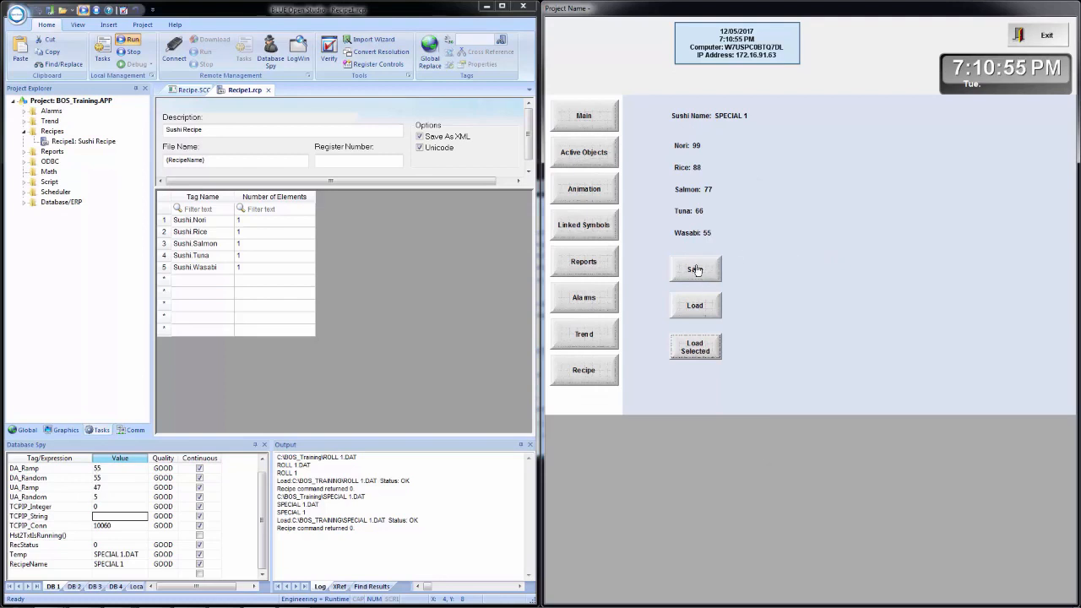
pyautogui.click(695, 275)
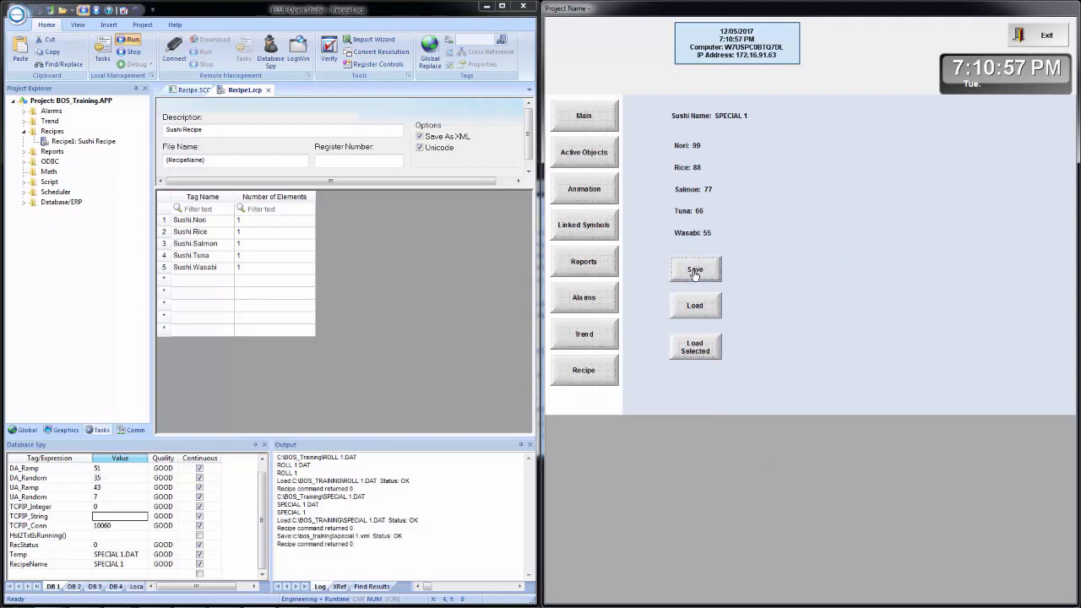
pyautogui.click(695, 355)
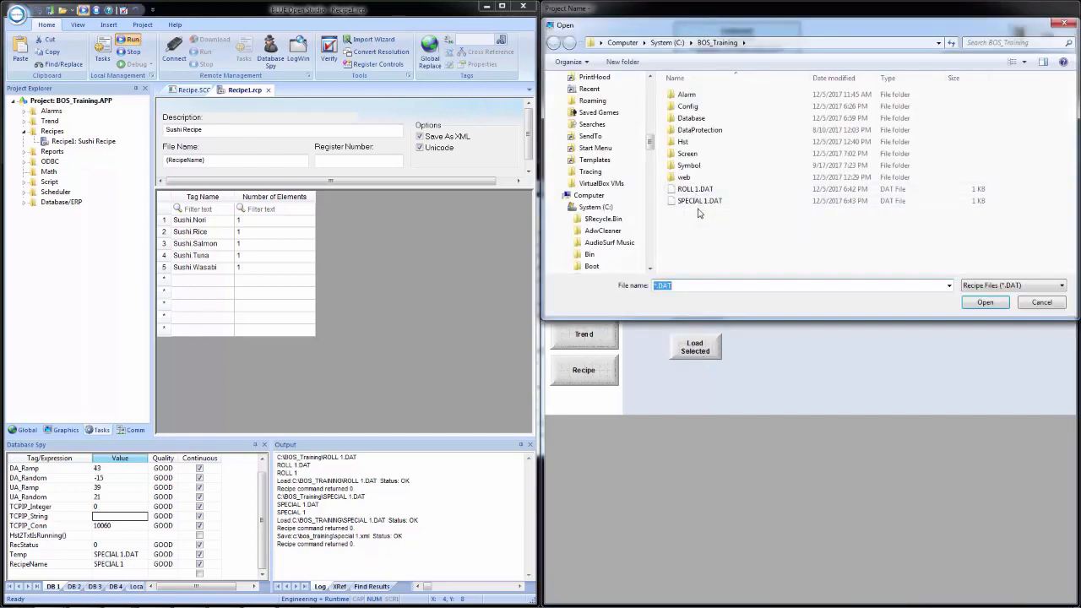
pyautogui.doubleClick(692, 190)
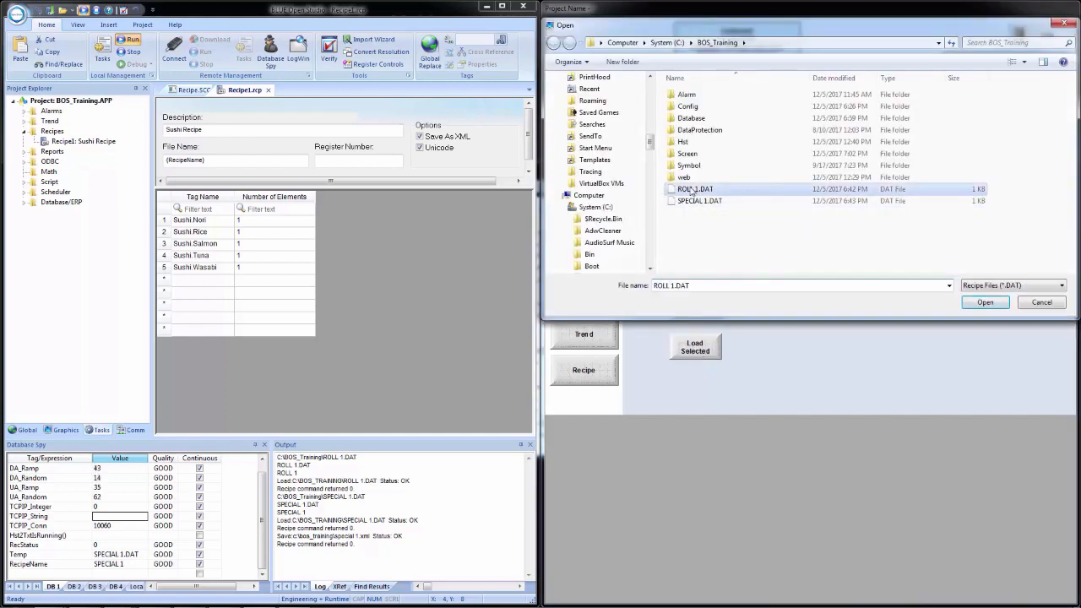
pyautogui.click(696, 270)
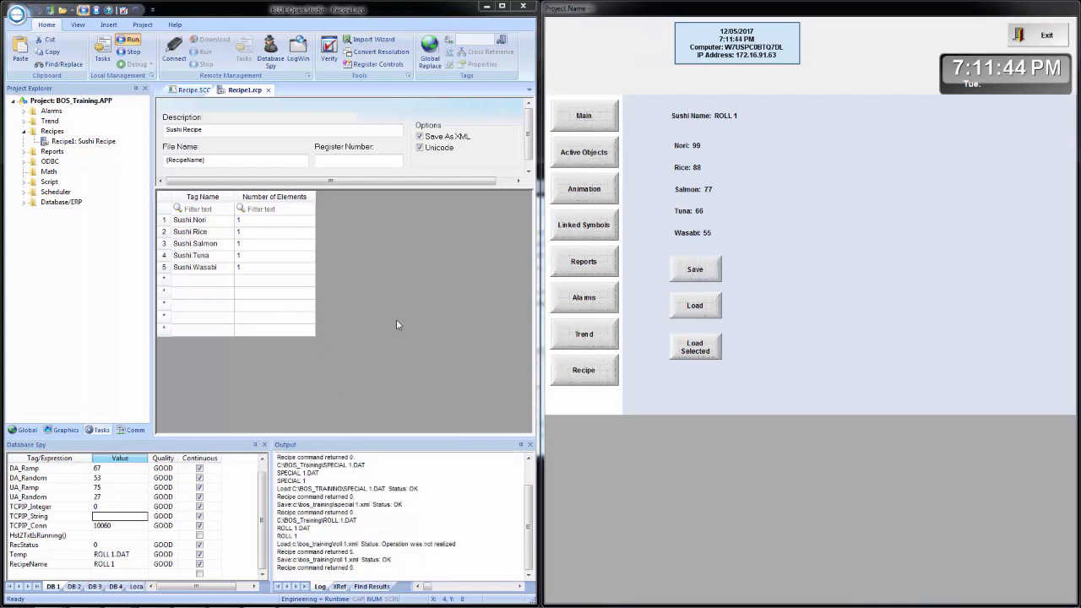
pyautogui.press('super+e')
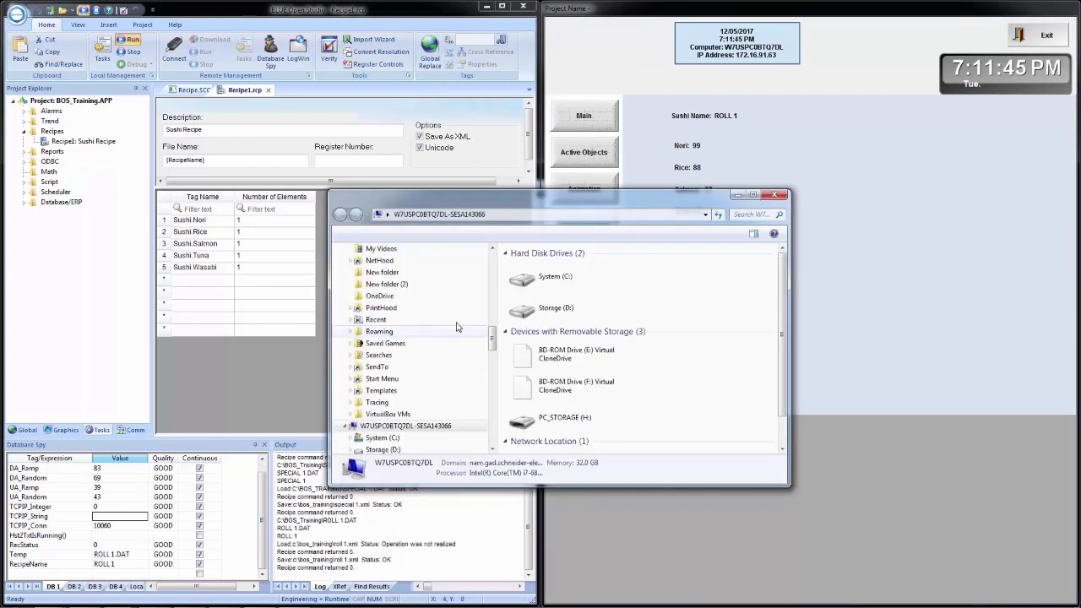
# Step: Browse to C:\BOS_Training and open special 1.xml in Notepad++ for editing
pyautogui.doubleClick(558, 283)
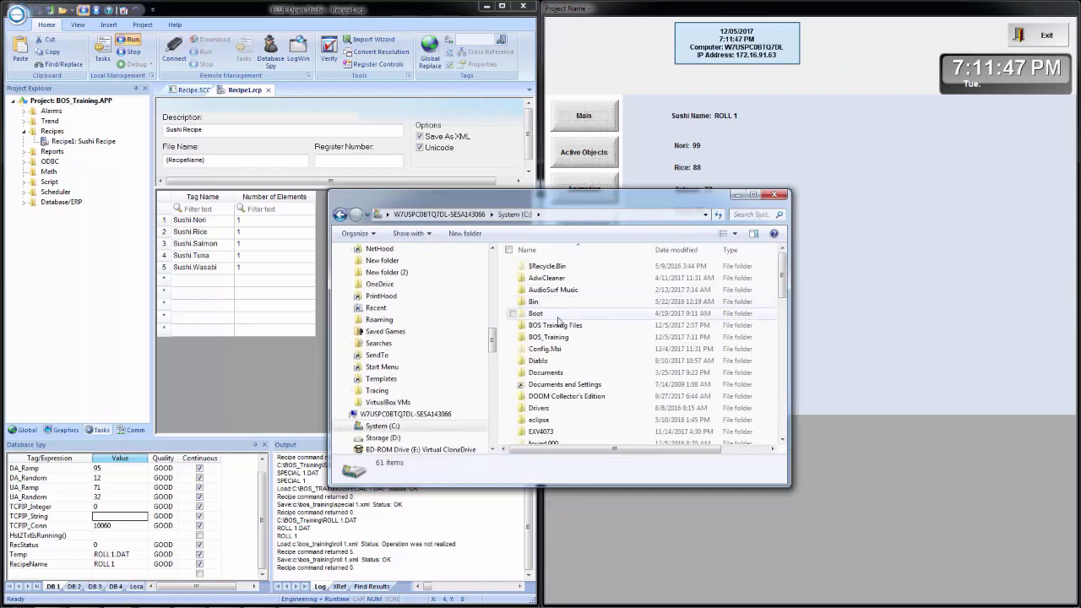
pyautogui.click(556, 338)
pyautogui.scroll(-5, 599, 326)
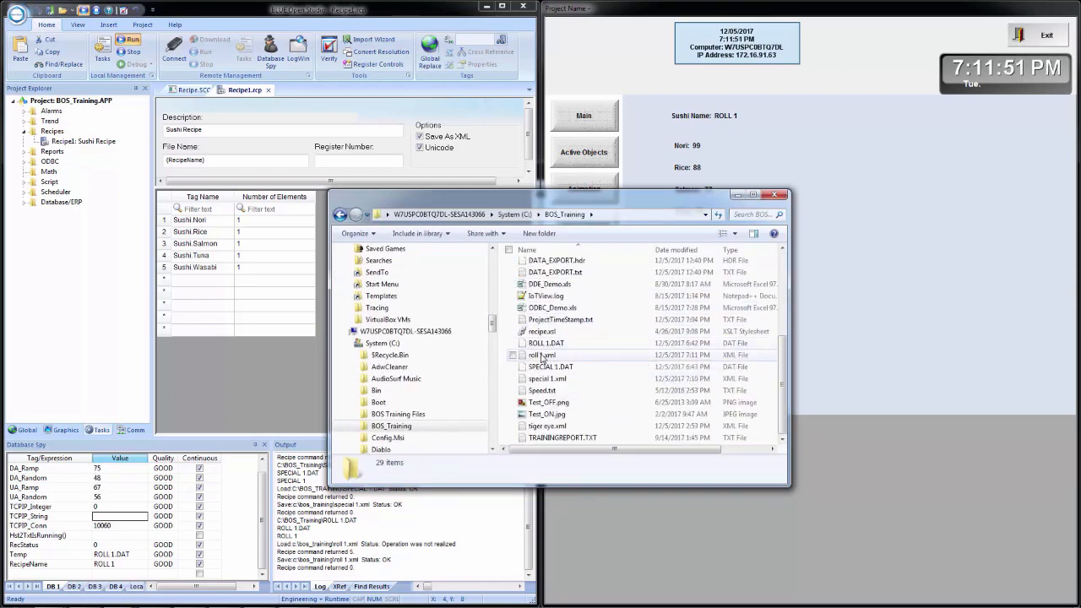
pyautogui.rightClick(544, 380)
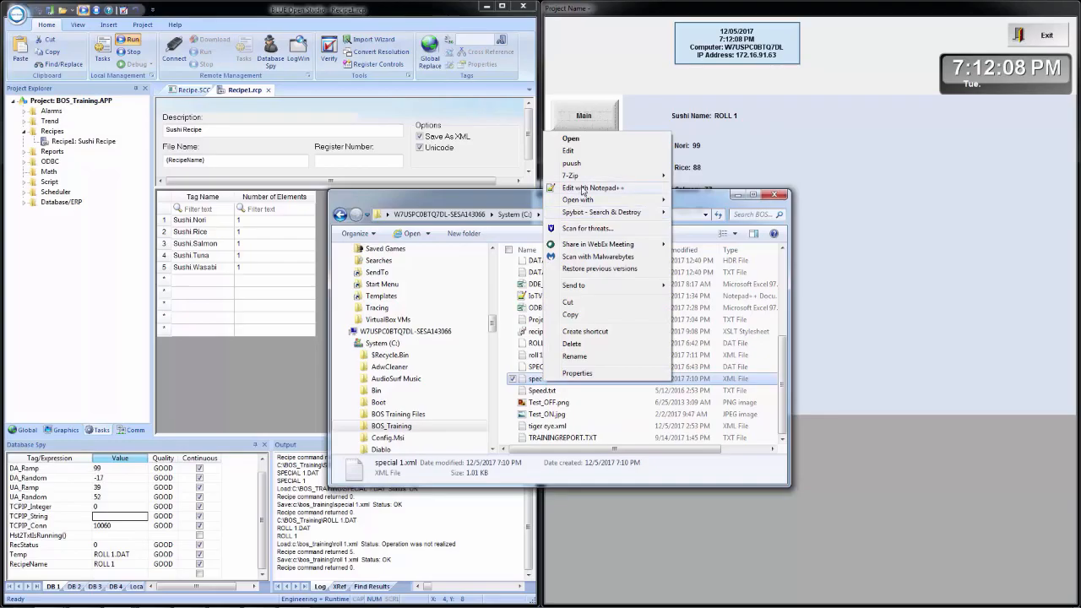
pyautogui.click(585, 188)
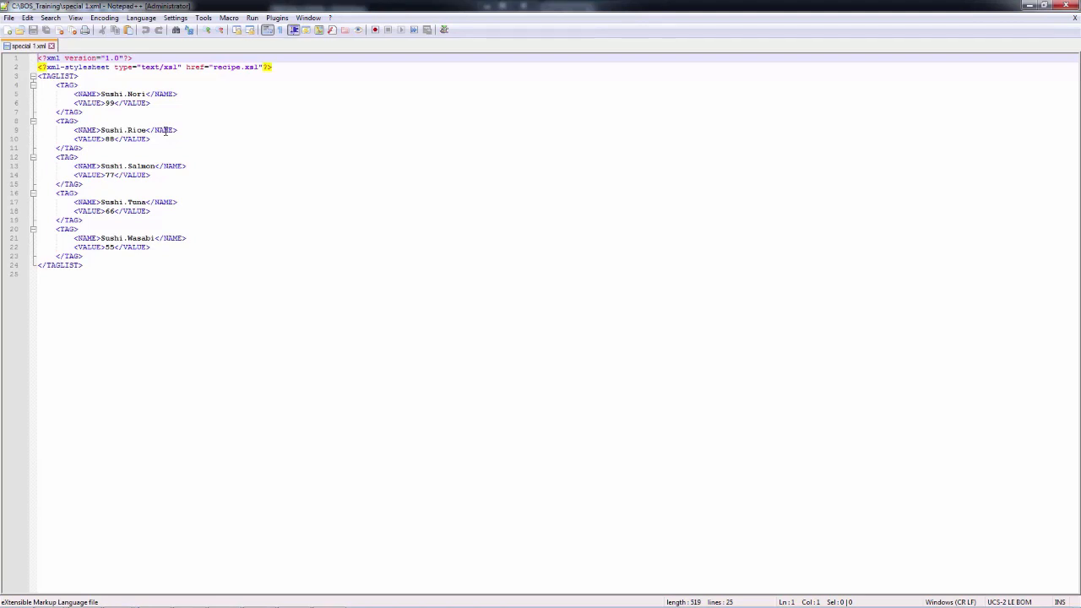
pyautogui.doubleClick(109, 103)
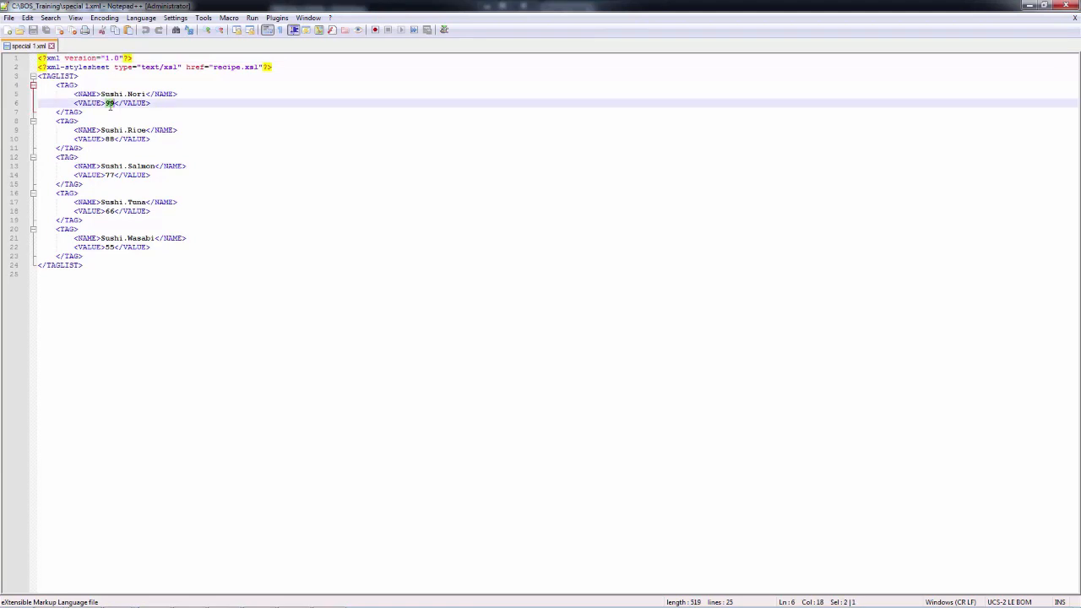
pyautogui.tripleClick(114, 140)
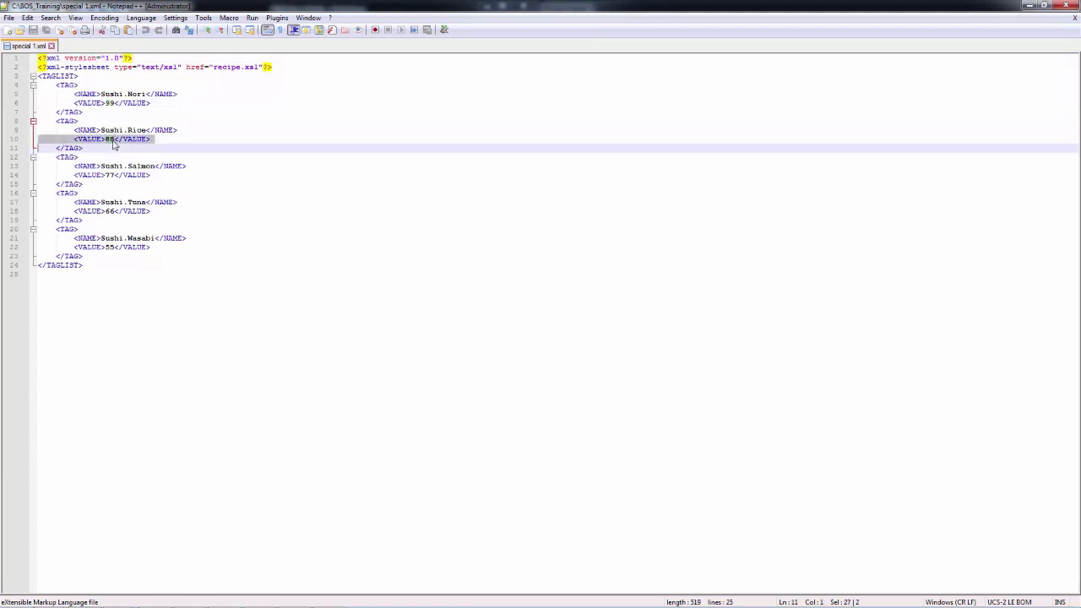
pyautogui.click(113, 141)
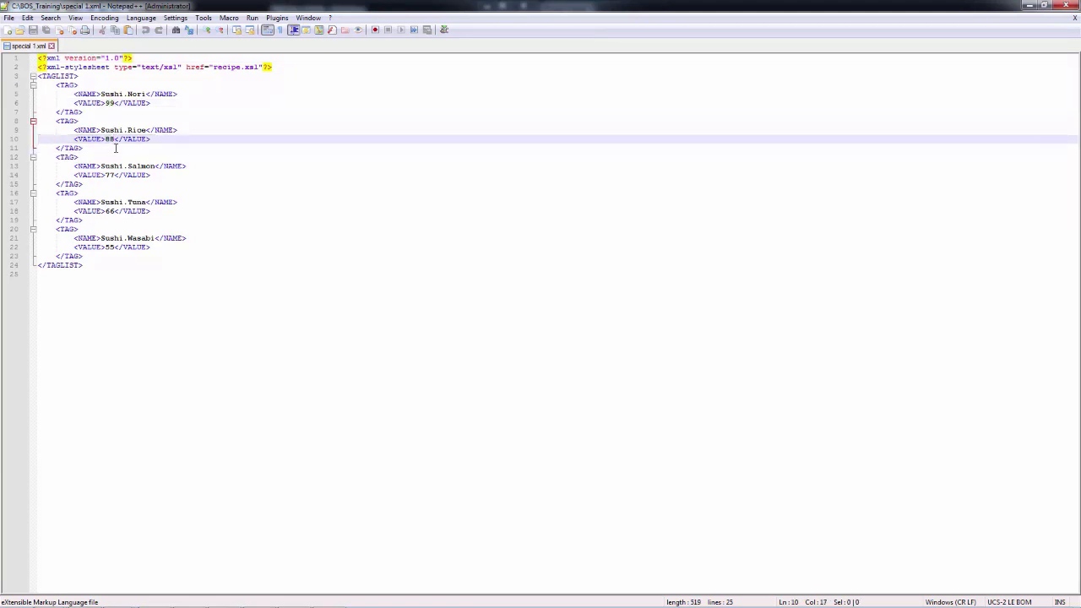